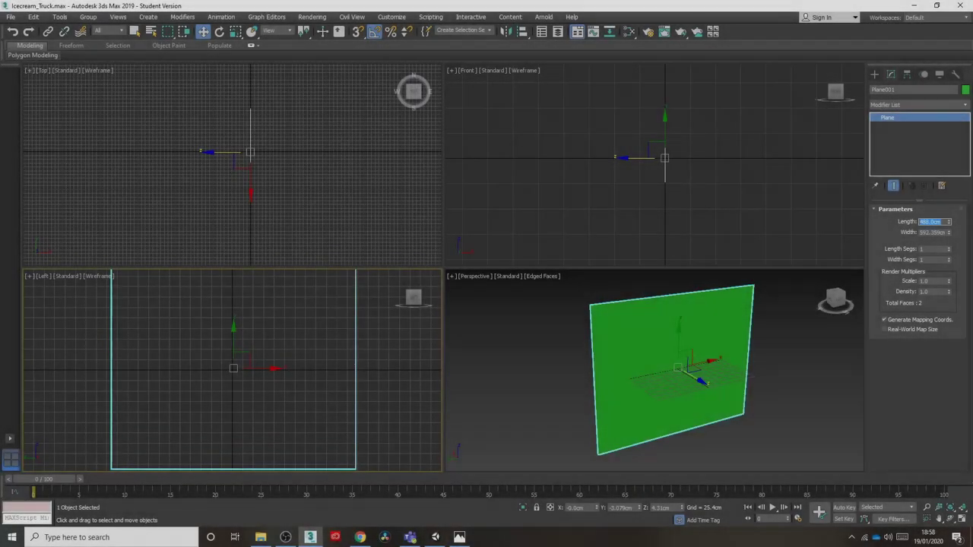
# - Set the reference plane's width to 640 cm
pyautogui.press('Tab')
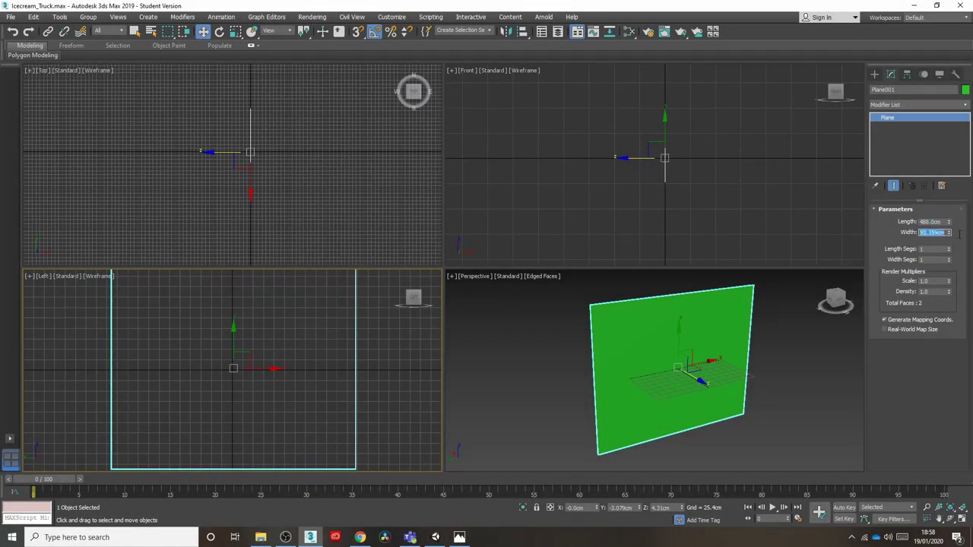
pyautogui.write('640')
pyautogui.press('Return')
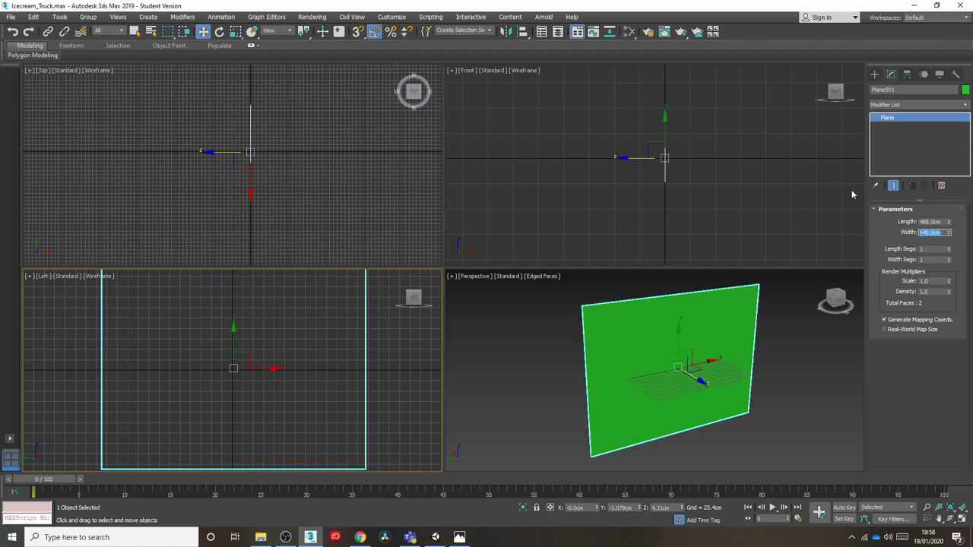
pyautogui.click(891, 130)
pyautogui.rightClick(891, 121)
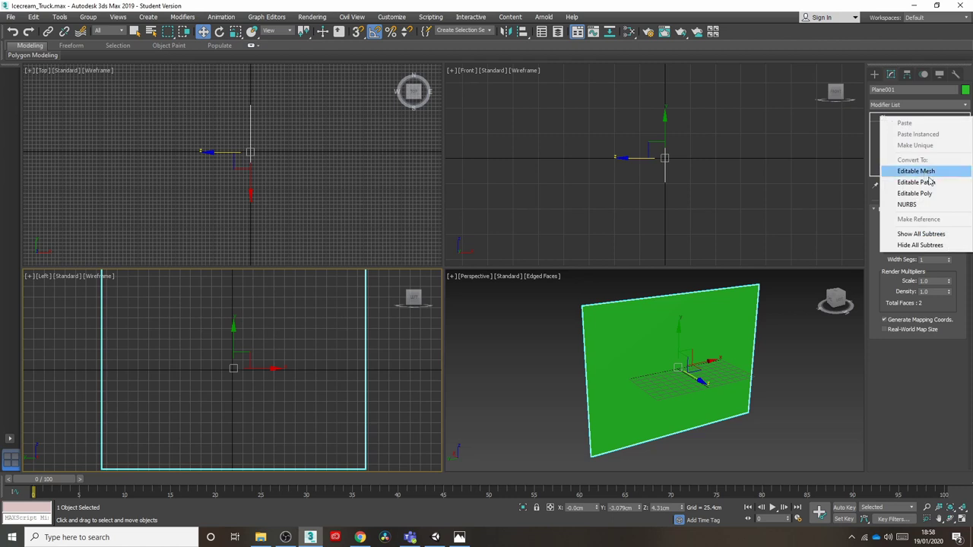
pyautogui.click(917, 384)
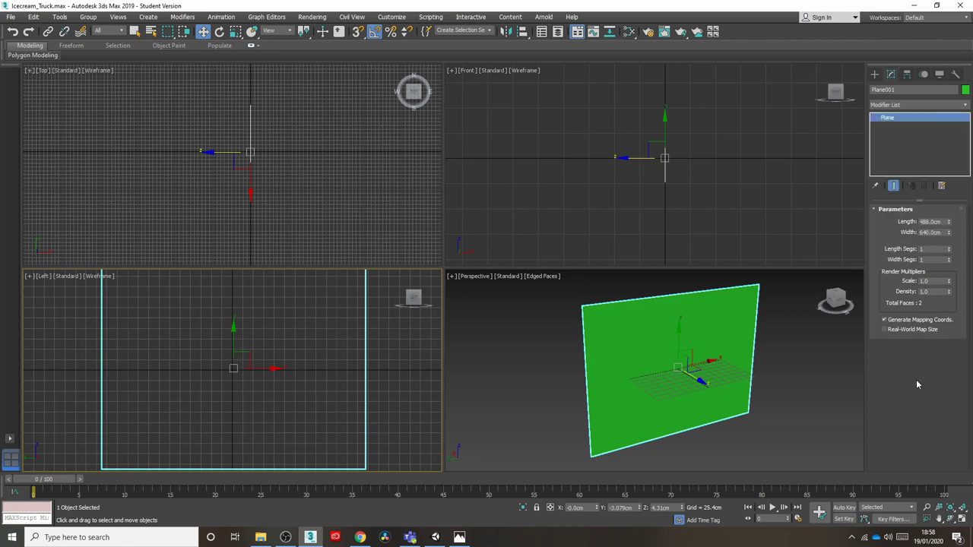
# - Reset the reference plane's Y and Z position to 0 cm so it sits at the world origin
pyautogui.click(684, 372)
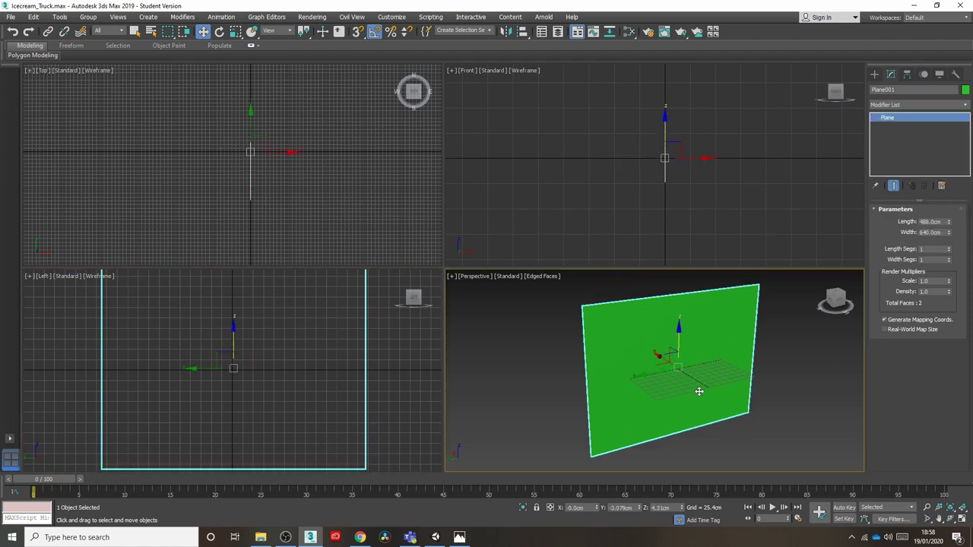
pyautogui.rightClick(681, 511)
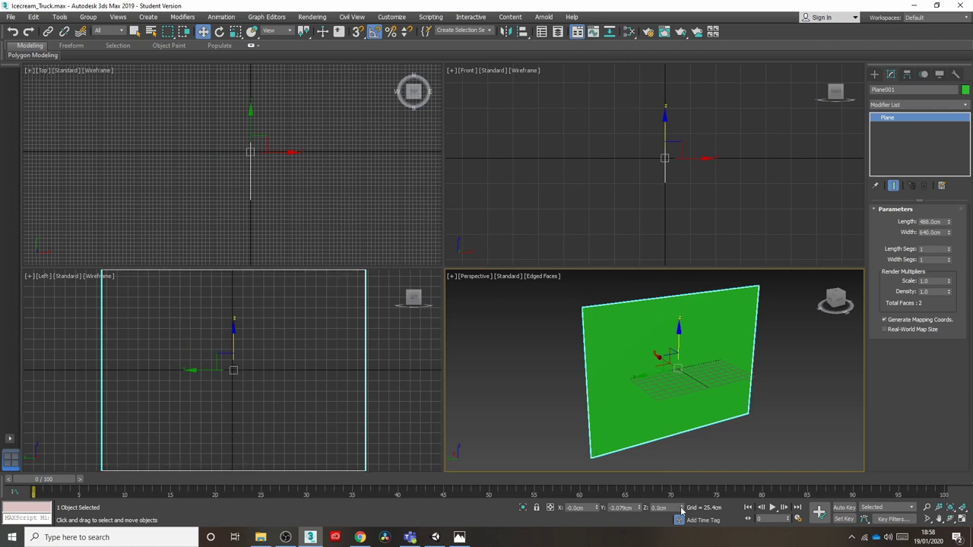
pyautogui.rightClick(641, 509)
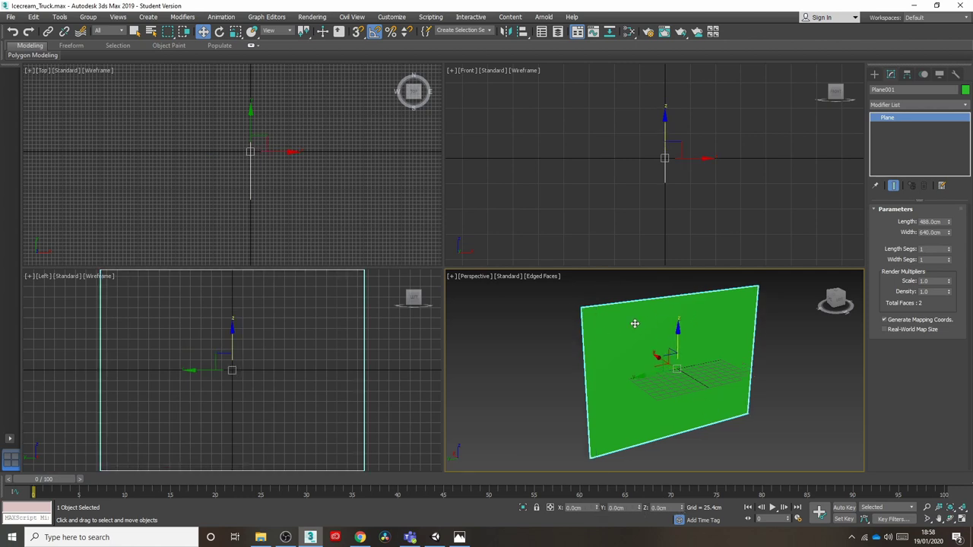
# - Turn off Show Frozen in Gray in the reference plane's object properties
pyautogui.rightClick(611, 334)
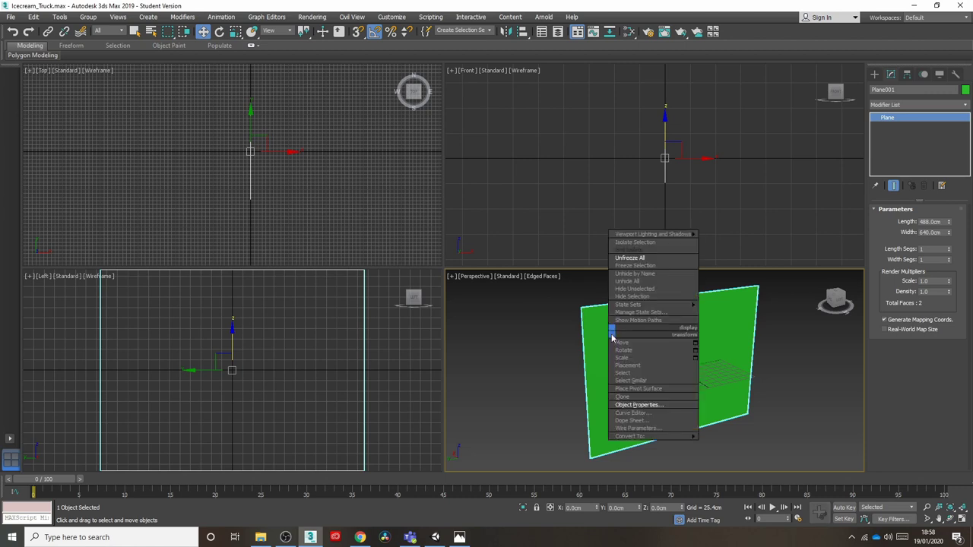
pyautogui.click(656, 406)
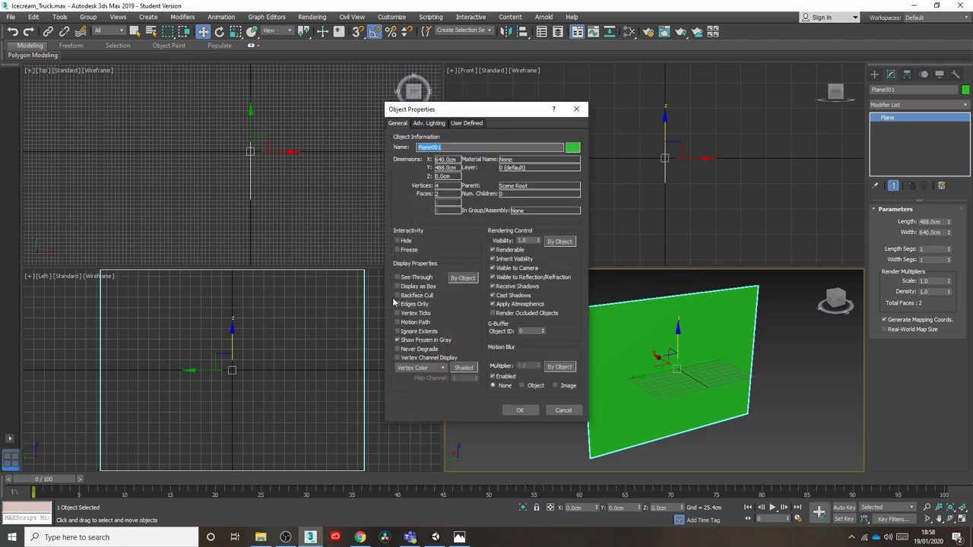
pyautogui.click(397, 341)
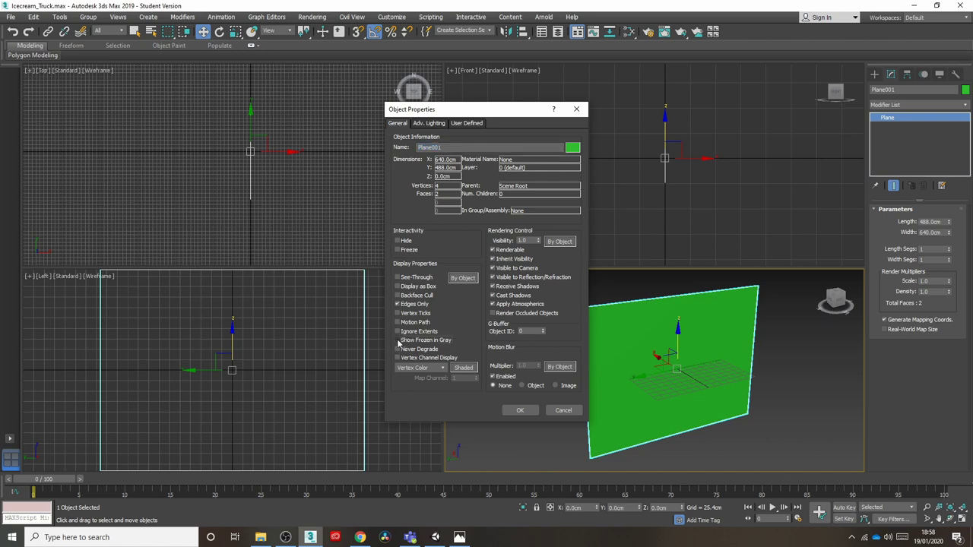
pyautogui.click(520, 410)
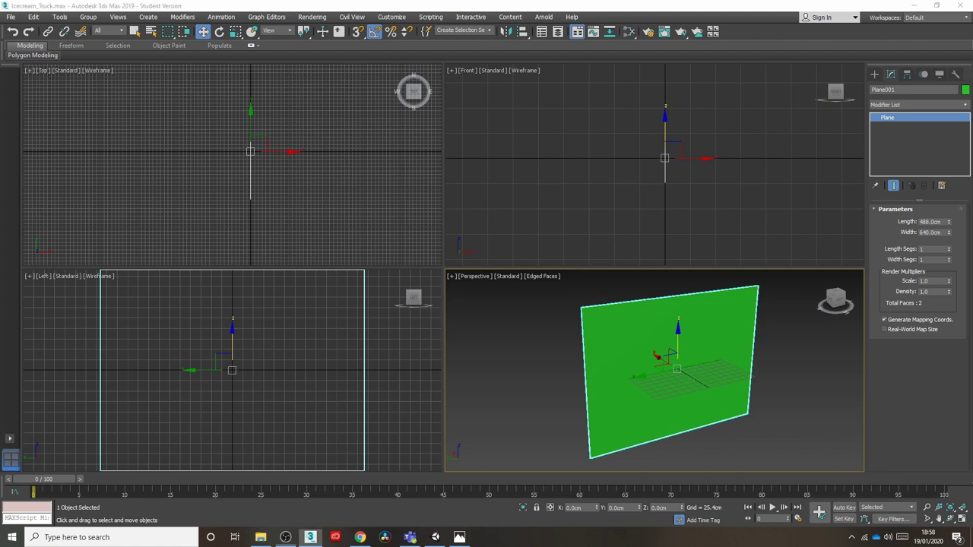
# - Apply the ice cream truck image to the reference plane and freeze the plane
pyautogui.moveTo(972, 380); pyautogui.dragTo(685, 388)
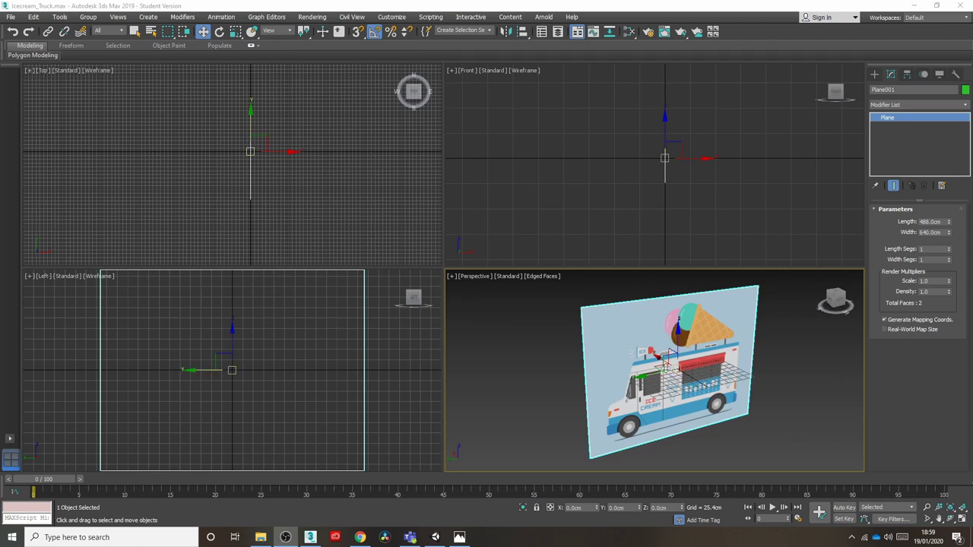
pyautogui.rightClick(628, 343)
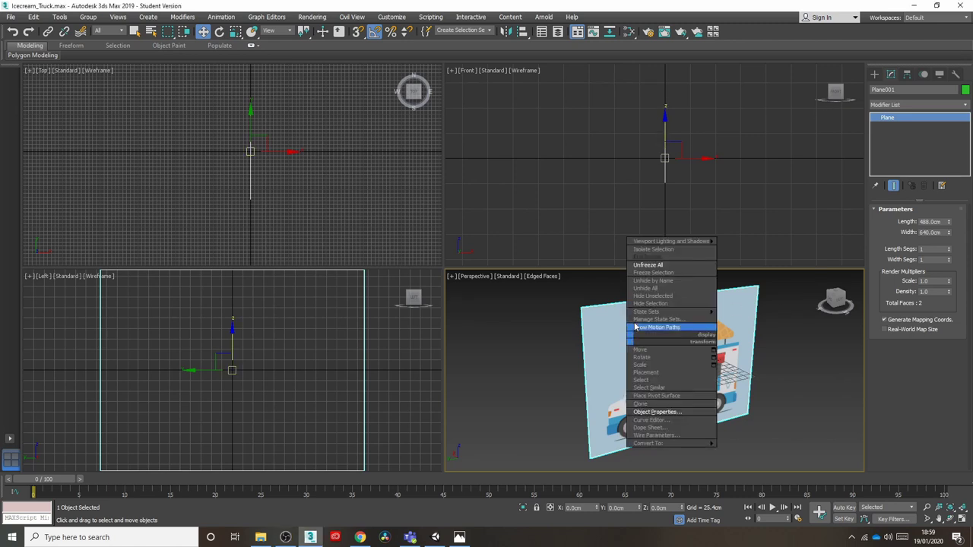
pyautogui.click(654, 273)
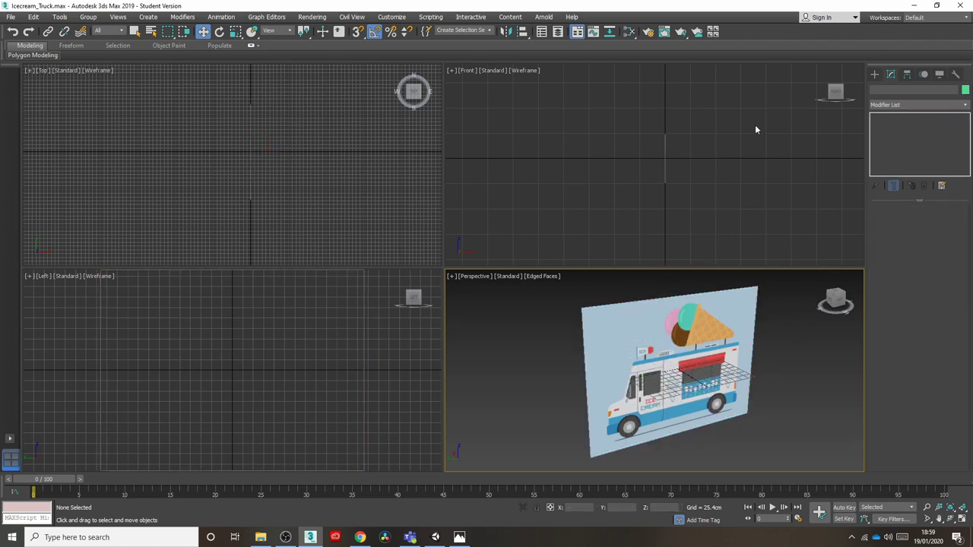
# - Draw a second plane about 446 cm wide and 302 cm long over the reference plane in the Left view
pyautogui.click(874, 74)
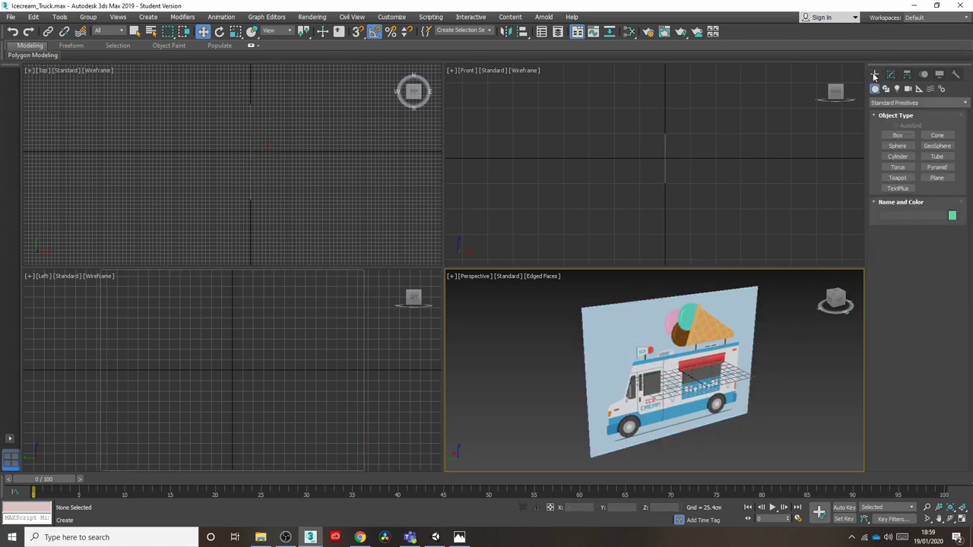
pyautogui.click(938, 179)
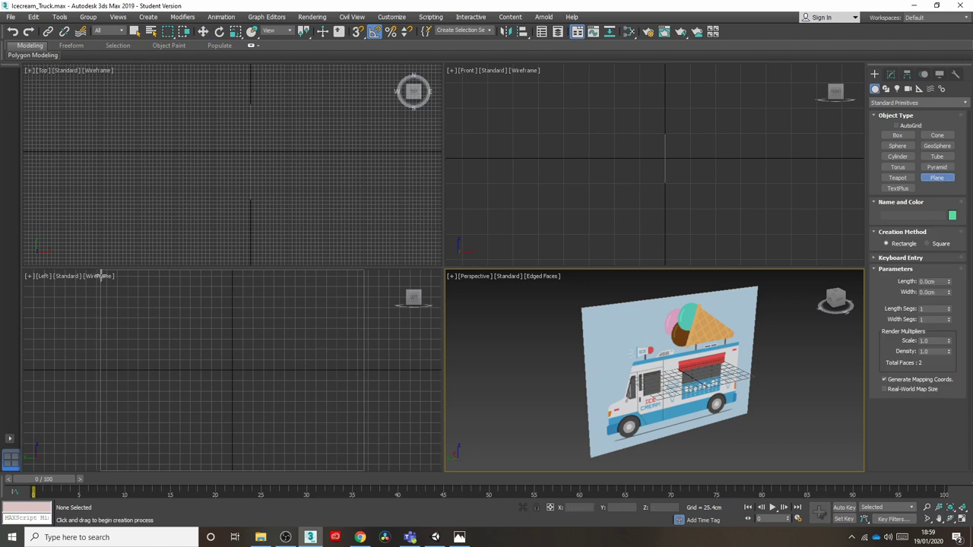
pyautogui.moveTo(101, 280); pyautogui.dragTo(286, 404)
pyautogui.click(203, 32)
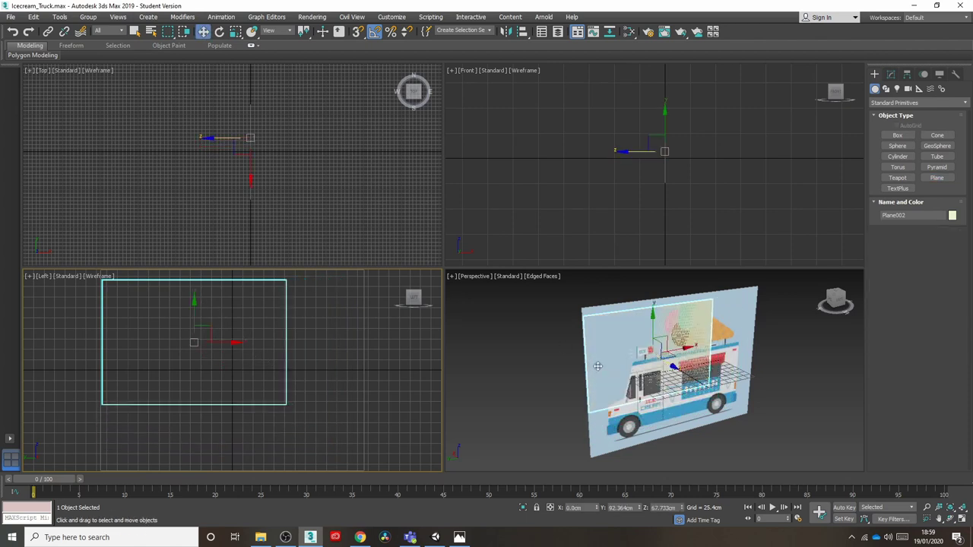
# - Center the new plane at Y 0 and Z 0 and move it in front of the truck image, to about X -135 cm
pyautogui.moveTo(666, 364); pyautogui.dragTo(669, 383)
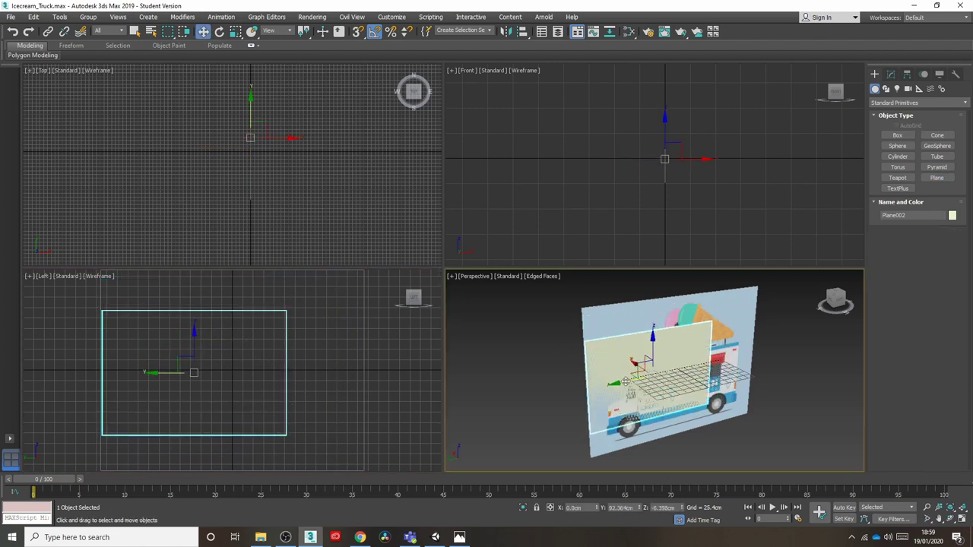
pyautogui.rightClick(640, 511)
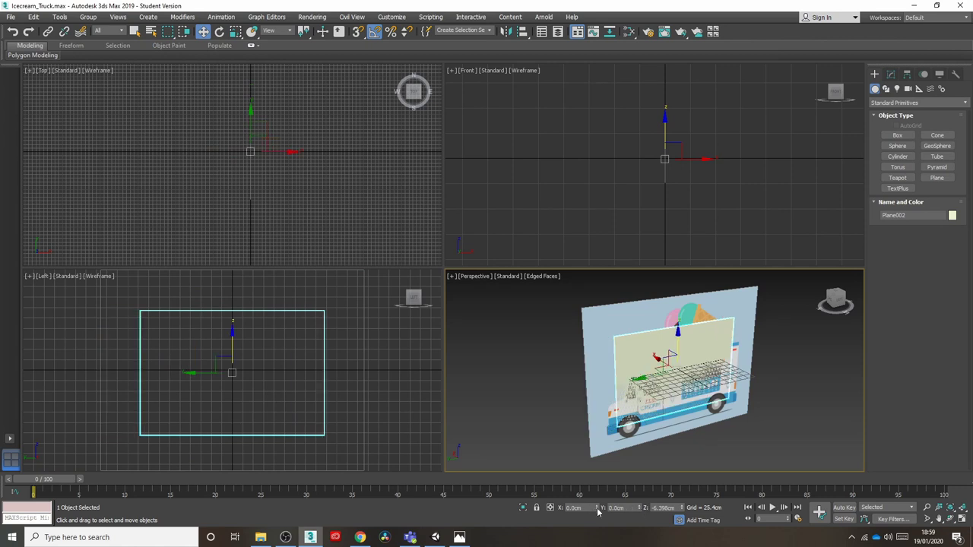
pyautogui.rightClick(682, 510)
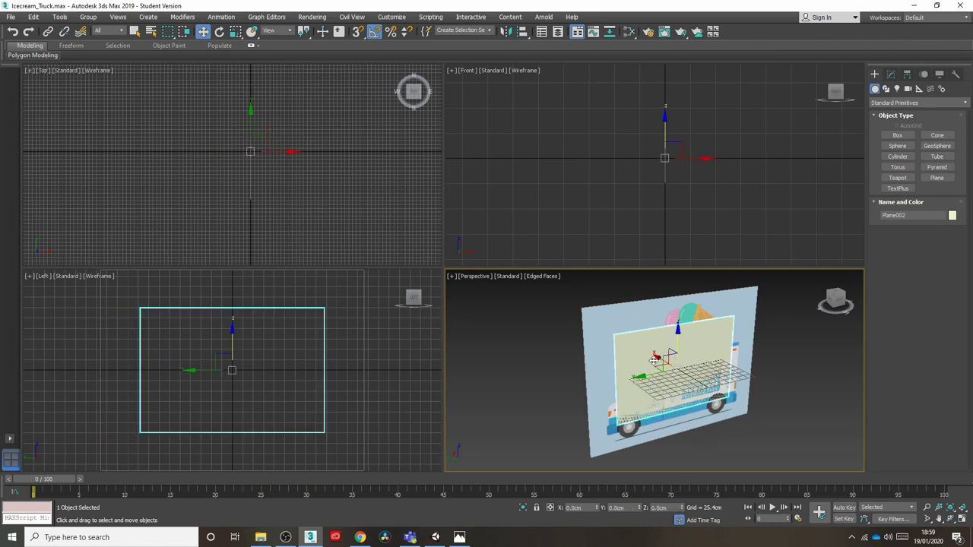
pyautogui.moveTo(654, 360); pyautogui.dragTo(678, 383)
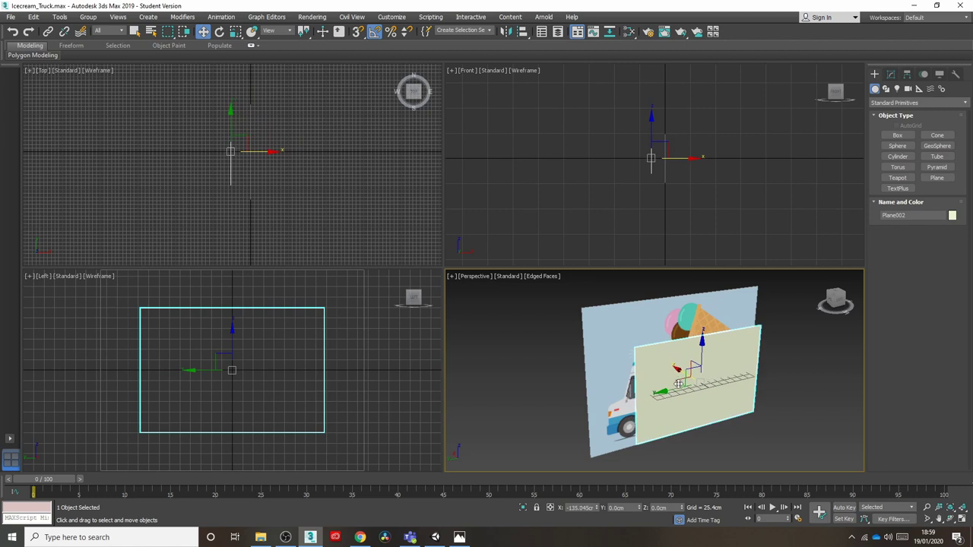
# - Enable See-Through in the new plane's object properties
pyautogui.rightClick(725, 364)
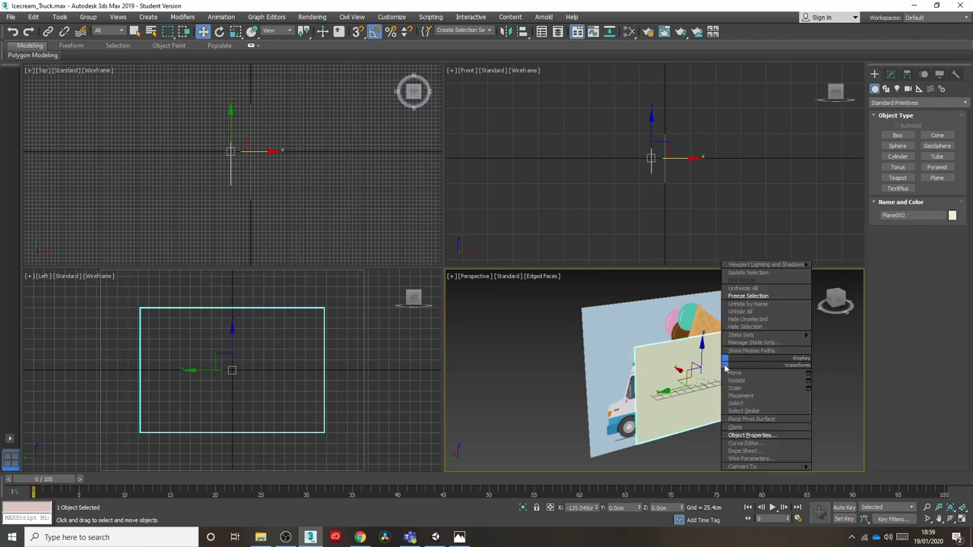
pyautogui.click(729, 435)
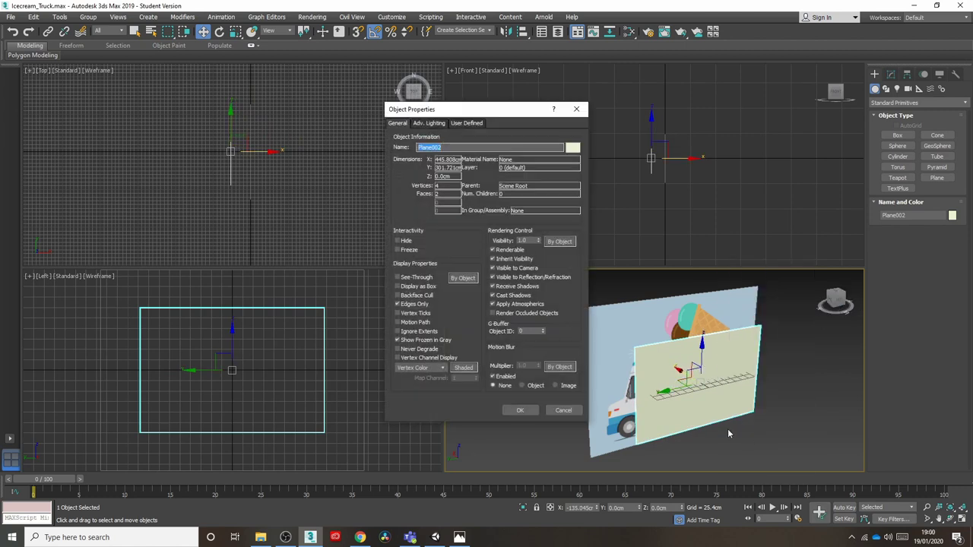
pyautogui.click(397, 278)
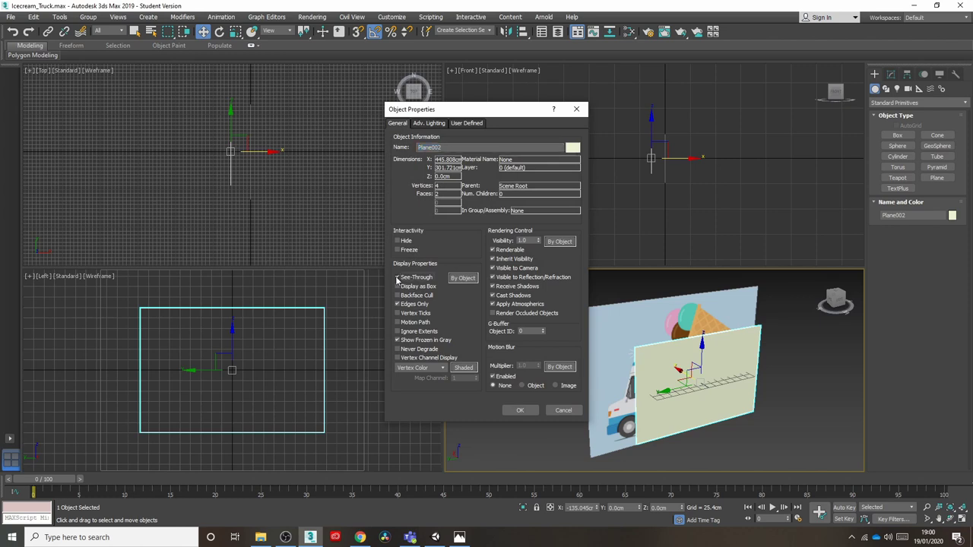
pyautogui.click(520, 410)
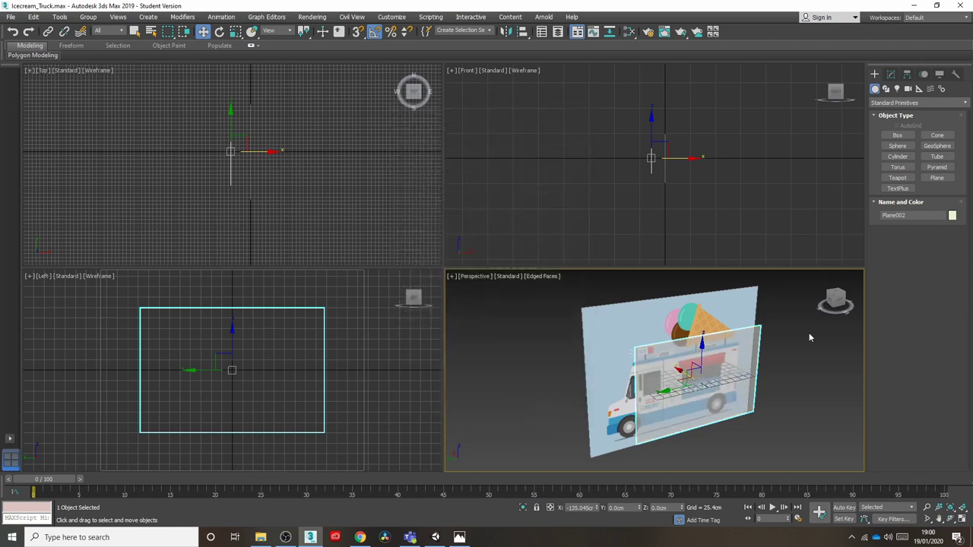
# - Give the see-through plane 3 length segments and 4 width segments, and convert it to an Editable Poly
pyautogui.click(838, 302)
pyautogui.click(821, 274)
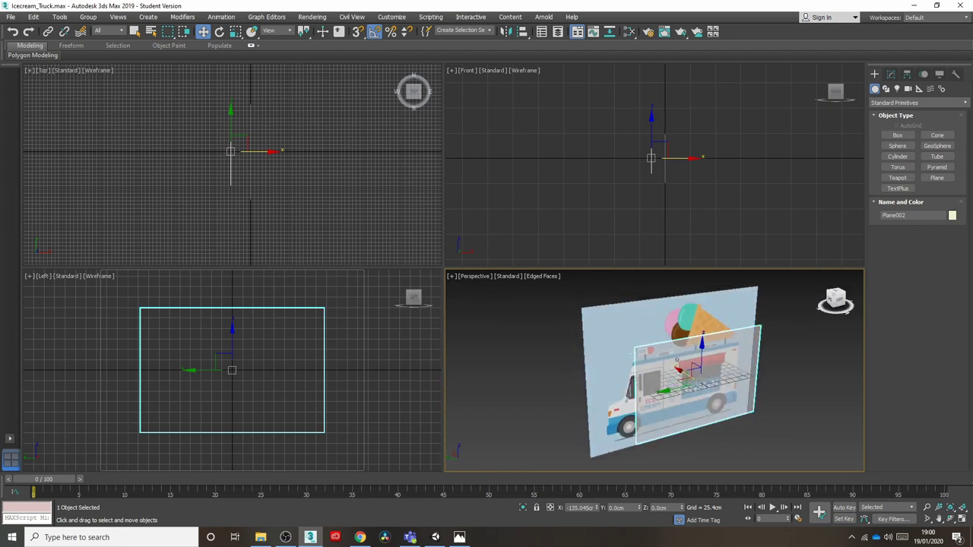
pyautogui.click(890, 74)
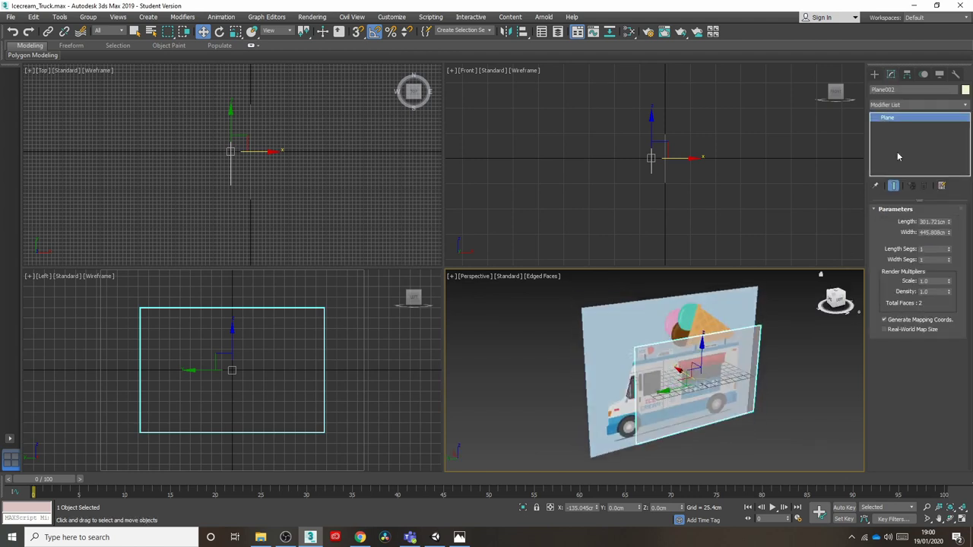
pyautogui.click(836, 300)
pyautogui.click(949, 250)
pyautogui.click(949, 250)
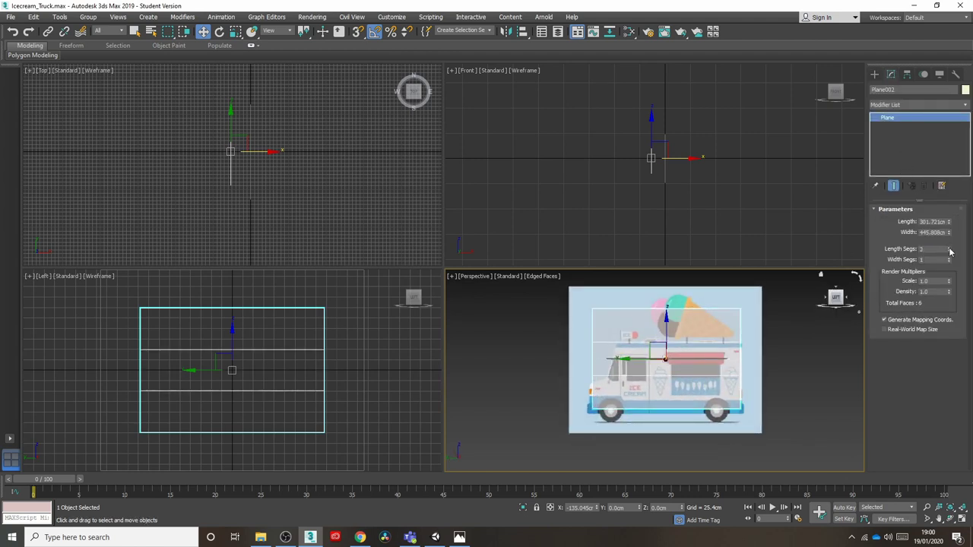
pyautogui.click(949, 259)
pyautogui.click(949, 259)
pyautogui.click(949, 259)
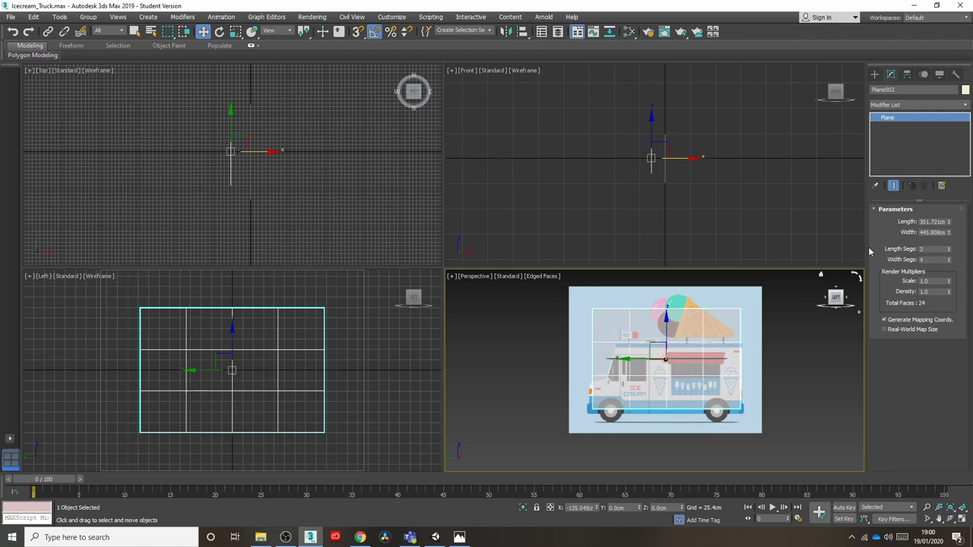
pyautogui.rightClick(886, 120)
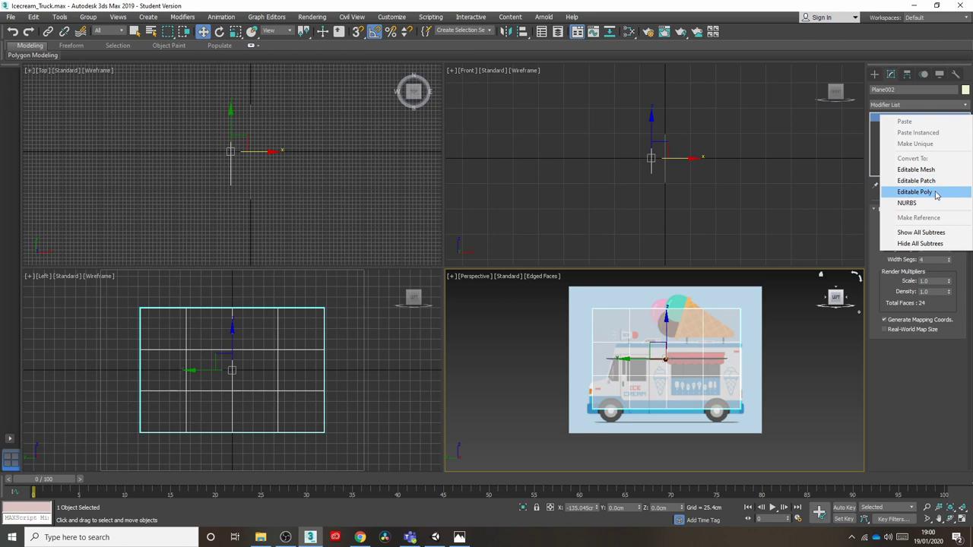
pyautogui.click(935, 191)
# - Scale the editable plane down vertically and lower it over the truck body to about Z -36 cm
pyautogui.moveTo(689, 360); pyautogui.dragTo(684, 371, button='middle')
pyautogui.scroll(3, 684, 371)
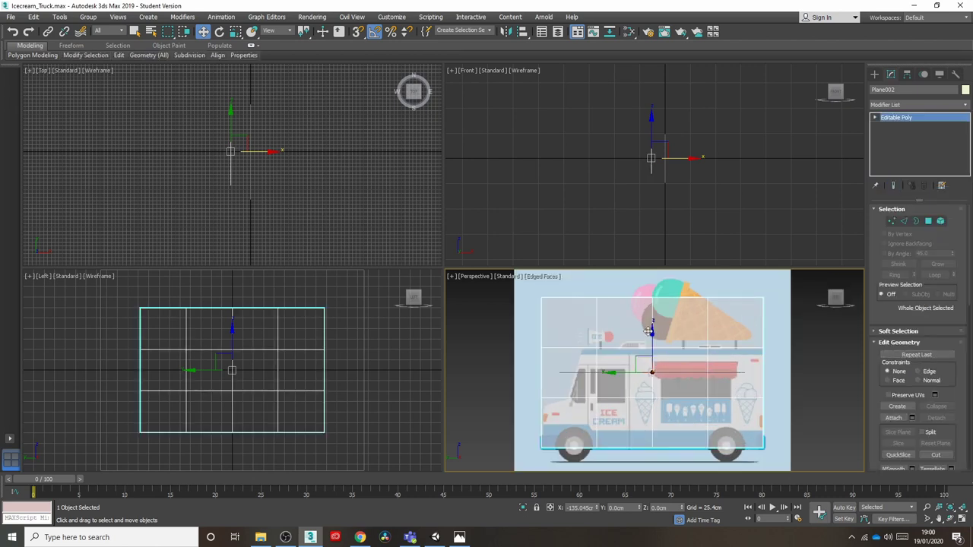
pyautogui.moveTo(653, 333)
pyautogui.mouseDown()
pyautogui.moveTo(654, 358)
pyautogui.moveTo(641, 332)
pyautogui.moveTo(652, 351)
pyautogui.mouseUp()
pyautogui.click(238, 35)
pyautogui.press('w')
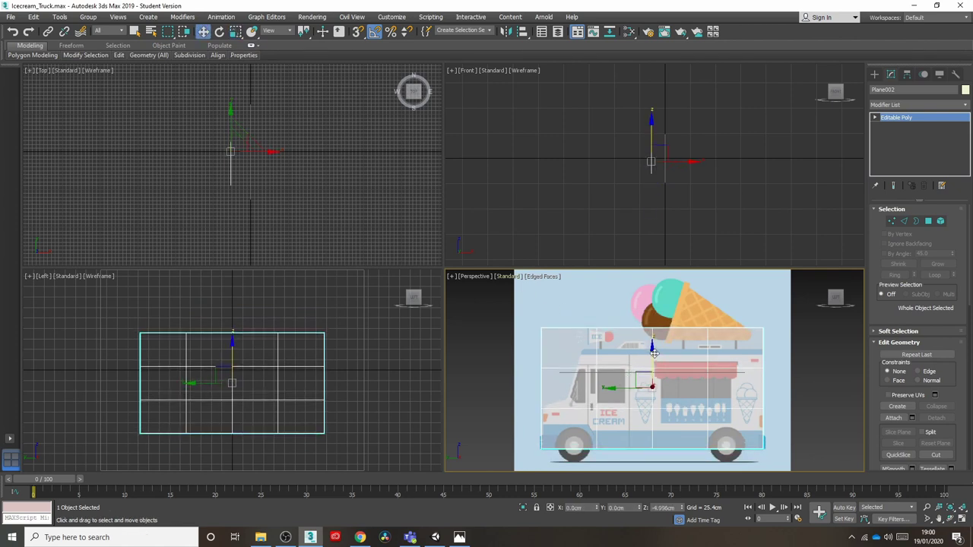
pyautogui.moveTo(652, 352); pyautogui.dragTo(652, 340, button='middle')
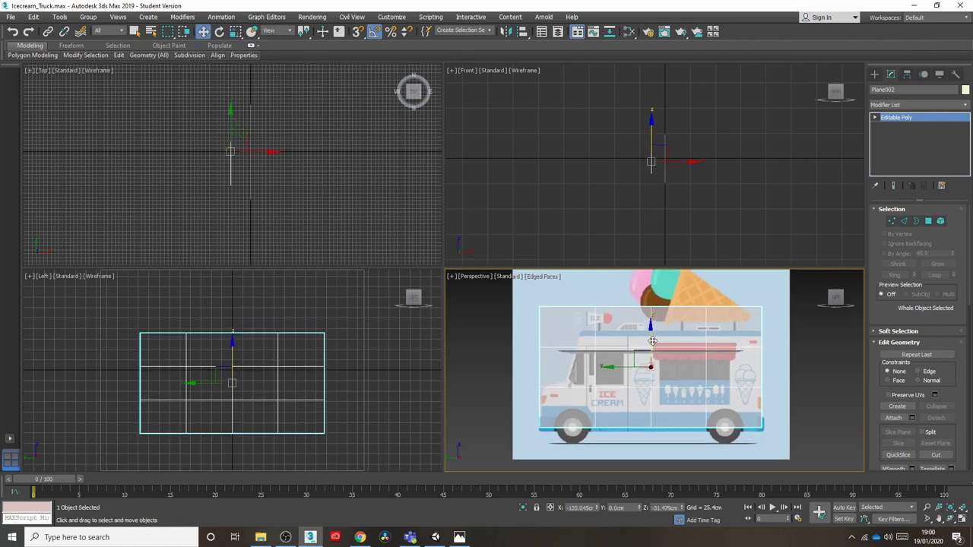
pyautogui.moveTo(652, 341); pyautogui.dragTo(652, 344)
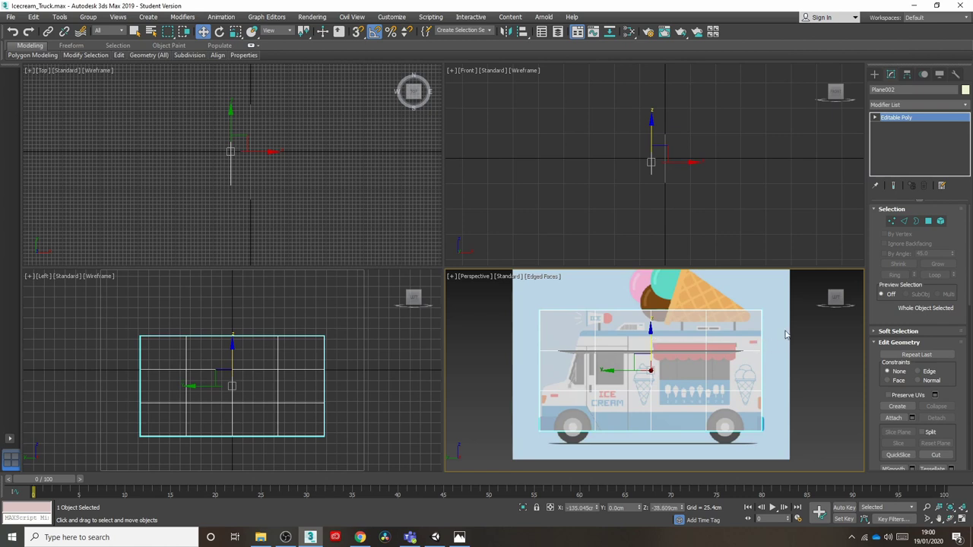
pyautogui.click(875, 118)
pyautogui.click(518, 298)
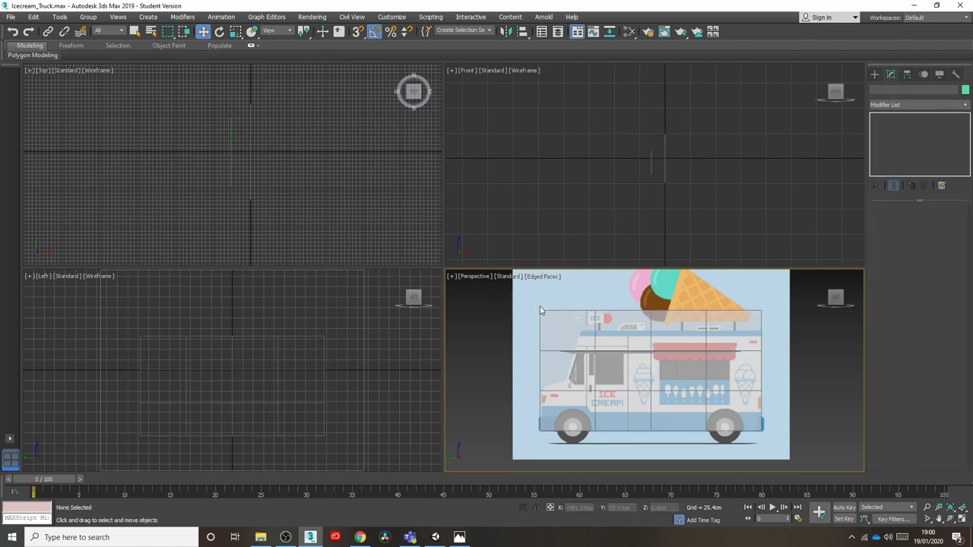
# - Target-weld the see-through plane's upper front corner vertex to the neighbouring vertex on its upper edge, forming a slope
pyautogui.click(539, 311)
pyautogui.click(893, 126)
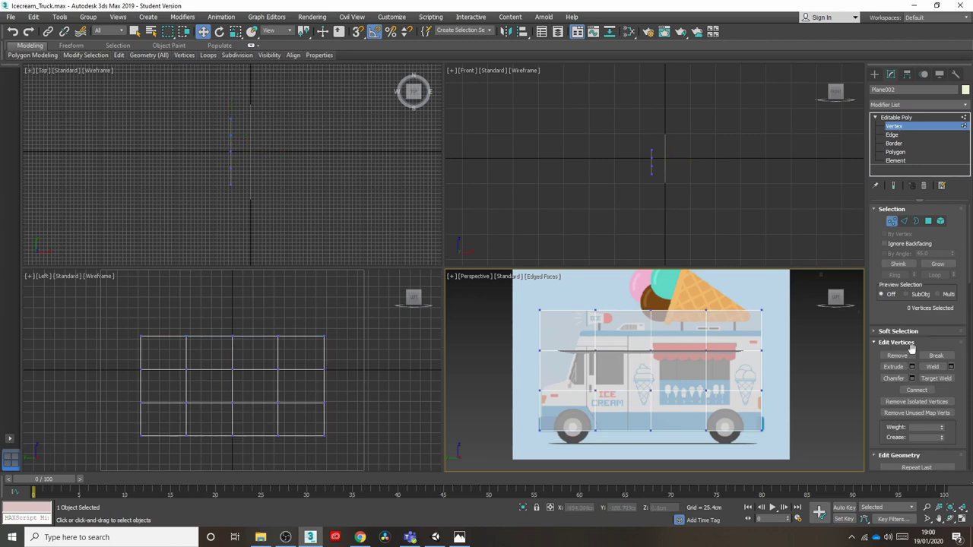
pyautogui.click(936, 378)
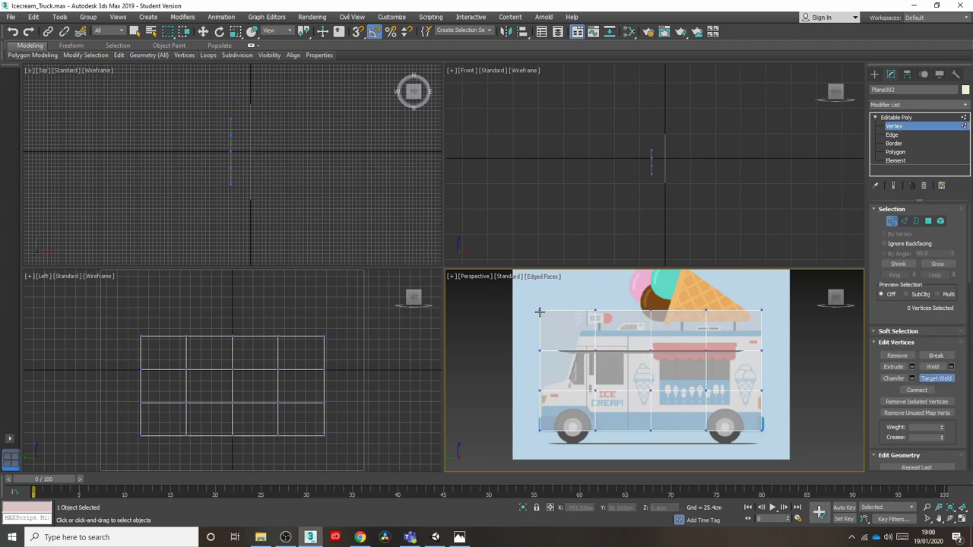
pyautogui.click(595, 311)
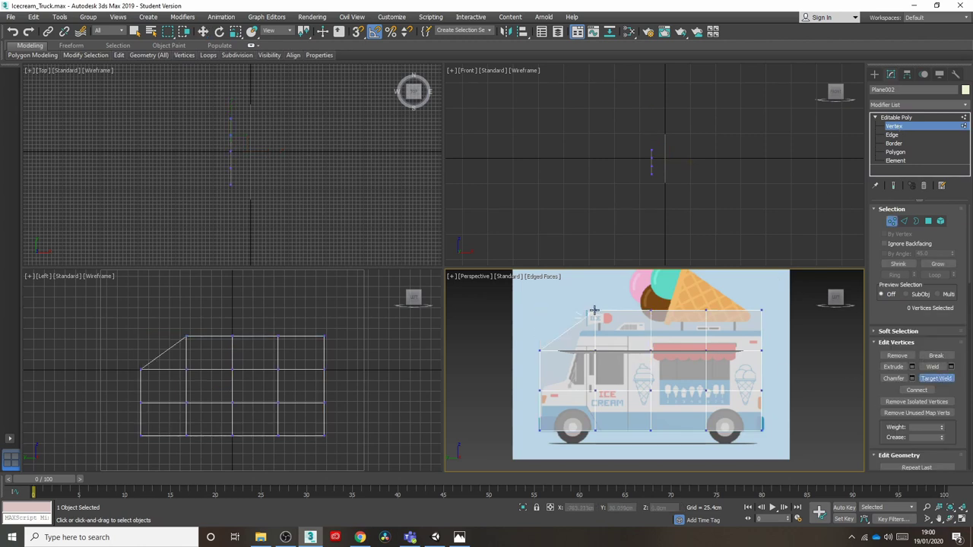
pyautogui.click(935, 378)
# - Lower the plane's upper inner horizontal edge loop by about 46 cm to the truck's bonnet height
pyautogui.click(891, 135)
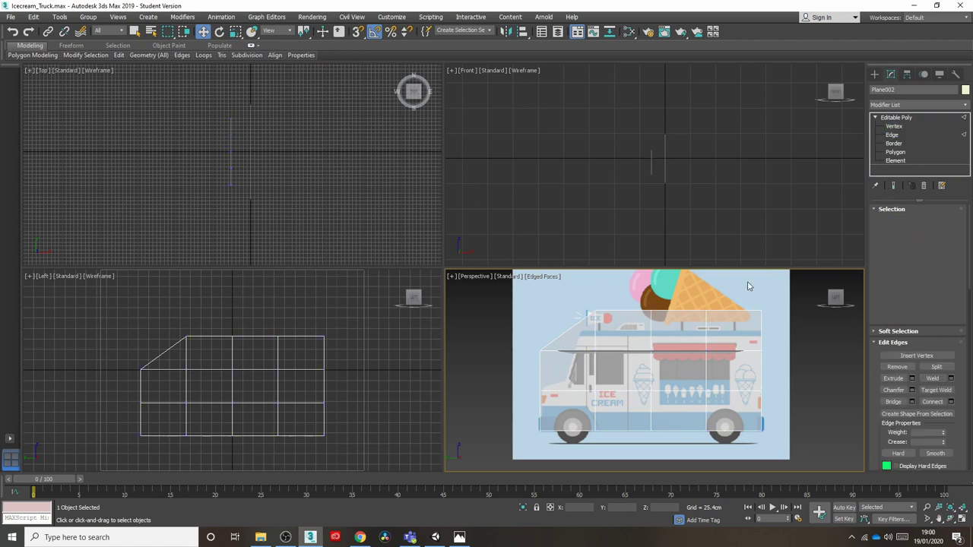
pyautogui.click(628, 348)
pyautogui.moveTo(622, 320); pyautogui.dragTo(652, 345)
pyautogui.hotkey('ctrl', 'z')
pyautogui.doubleClick(699, 350)
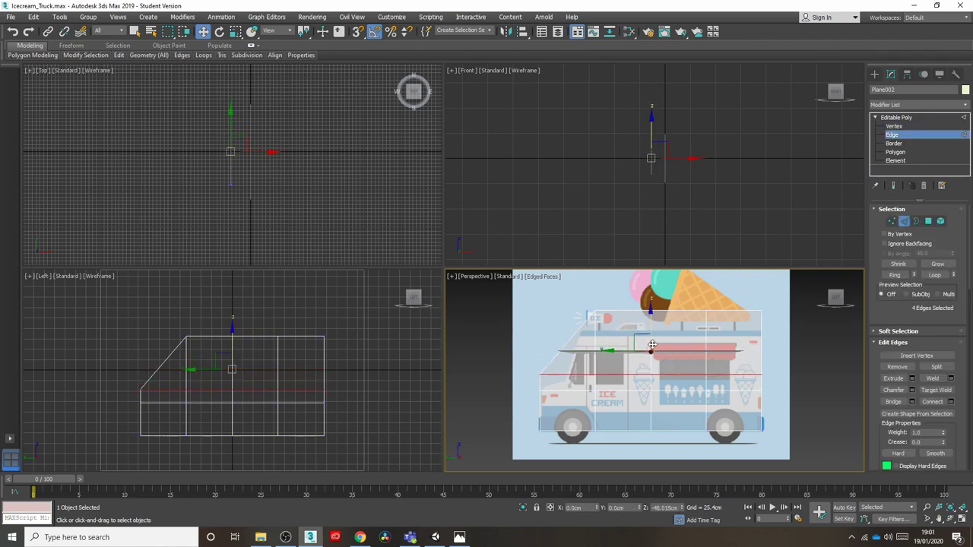
pyautogui.click(537, 290)
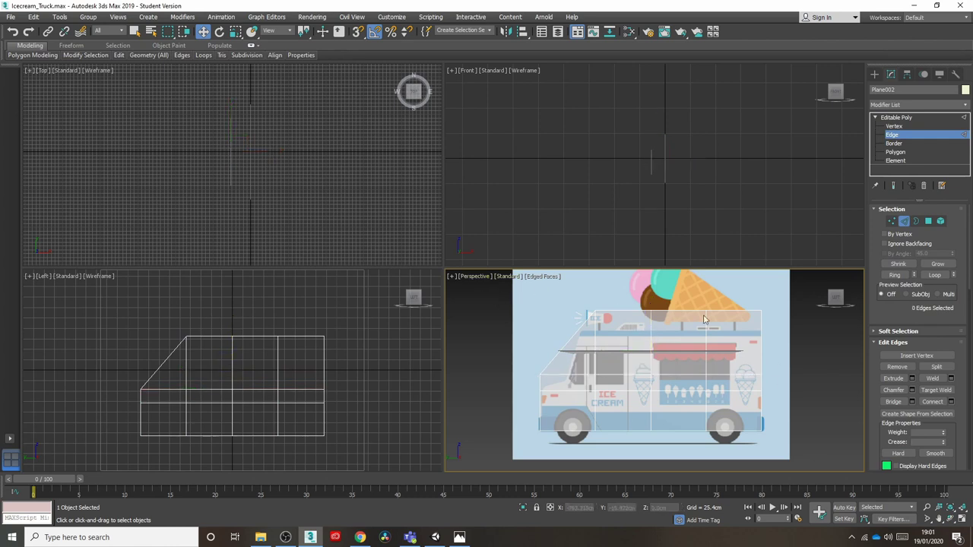
# - Change the perspective viewport to an orthographic view framed on the truck image
pyautogui.moveTo(835, 298); pyautogui.dragTo(833, 297)
pyautogui.moveTo(685, 371); pyautogui.dragTo(664, 386, button='middle')
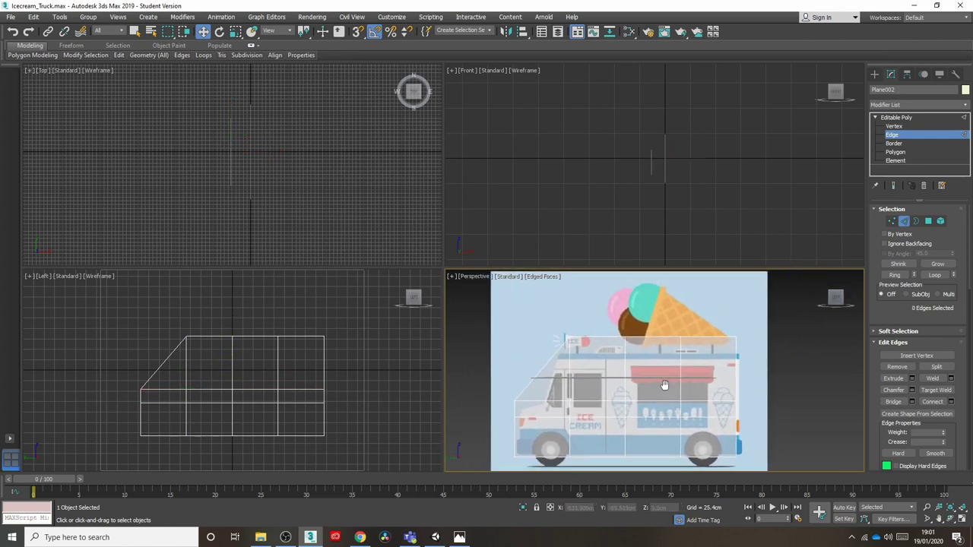
pyautogui.click(474, 277)
pyautogui.click(503, 324)
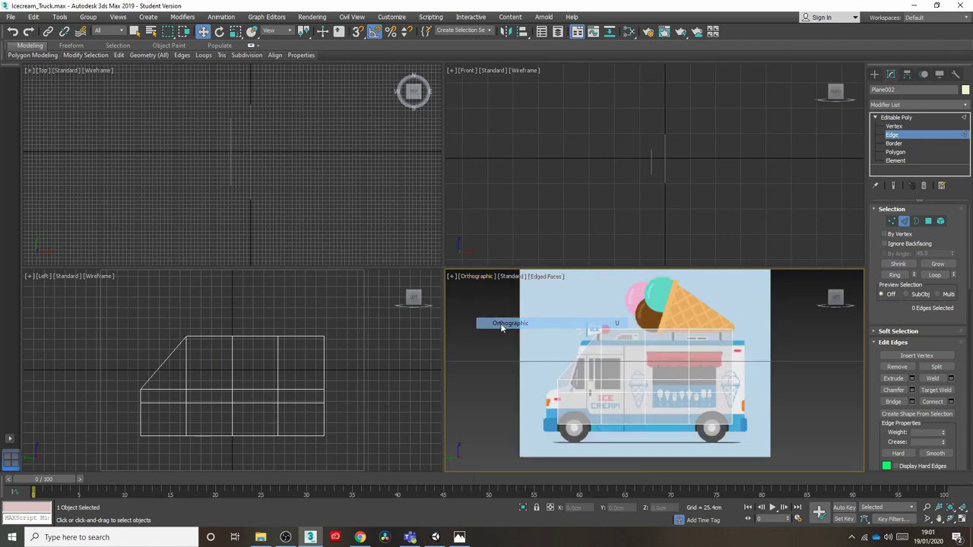
pyautogui.scroll(-3, 662, 354)
# - Scale the whole plane to about 113.5% to match the truck's length and squash its height to about 77%
pyautogui.click(901, 118)
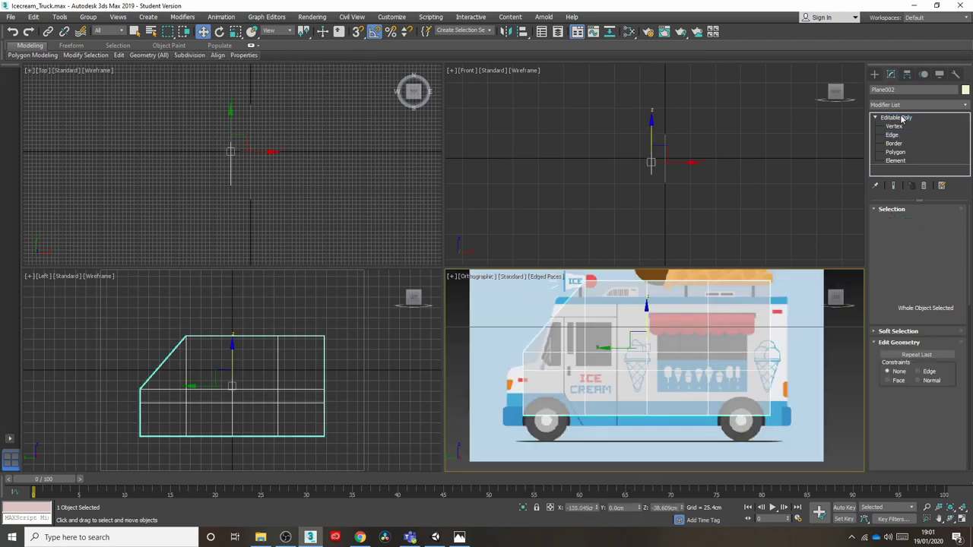
pyautogui.press('r')
pyautogui.moveTo(637, 343); pyautogui.dragTo(637, 333)
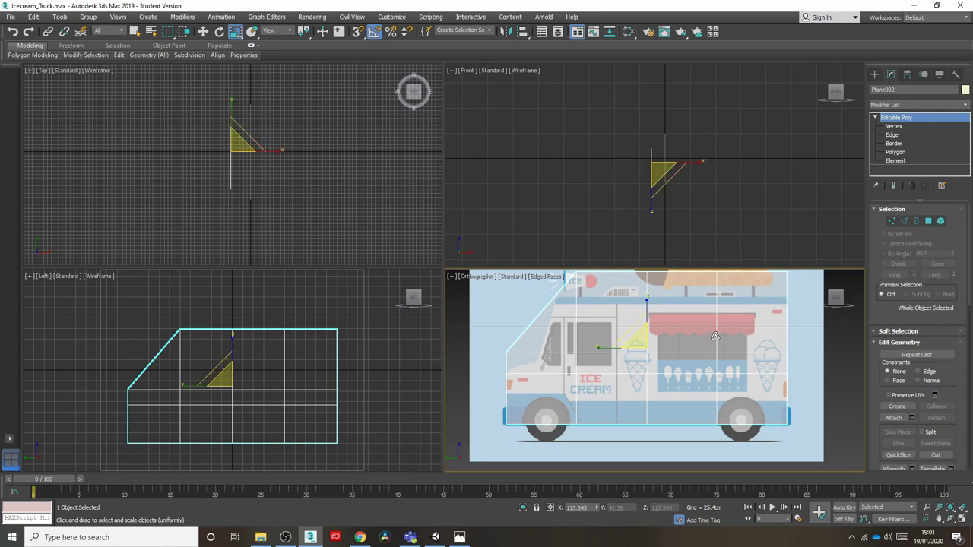
pyautogui.moveTo(714, 335); pyautogui.dragTo(715, 342, button='middle')
pyautogui.hotkey('ctrl', 'z')
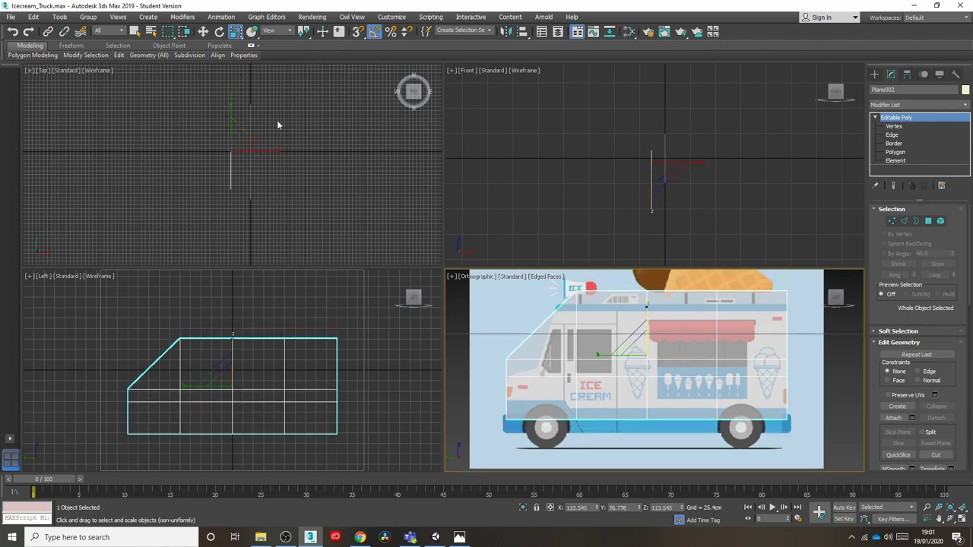
# - Move the plane down by about 21 cm so it lines up with the truck body
pyautogui.press('w')
pyautogui.moveTo(647, 322); pyautogui.dragTo(646, 334)
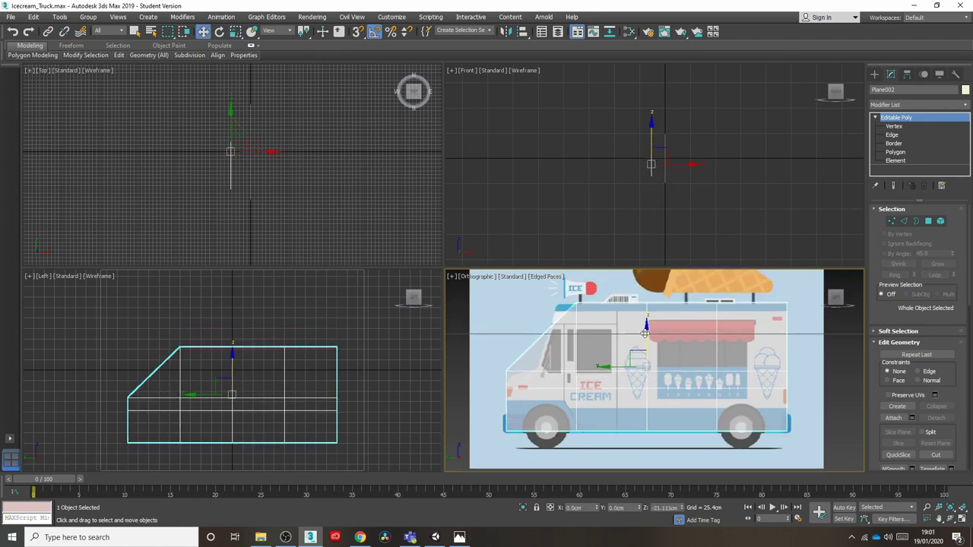
pyautogui.click(781, 334)
pyautogui.hotkey('alt', 'Tab')
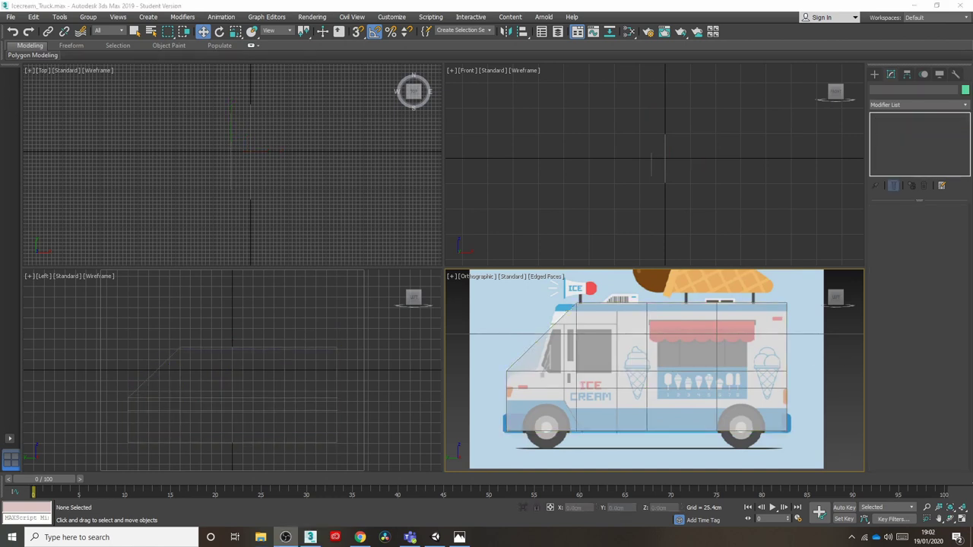
# - Move the plane's front and rear vertical edge loops onto the centres of the truck's front and rear wheels
pyautogui.click(784, 384)
pyautogui.click(894, 136)
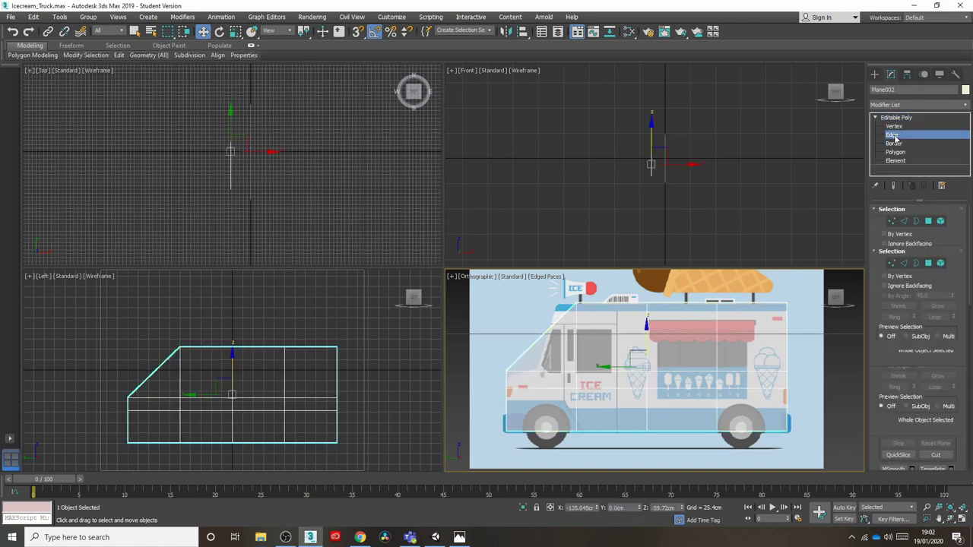
pyautogui.doubleClick(577, 354)
pyautogui.moveTo(557, 375); pyautogui.dragTo(537, 384)
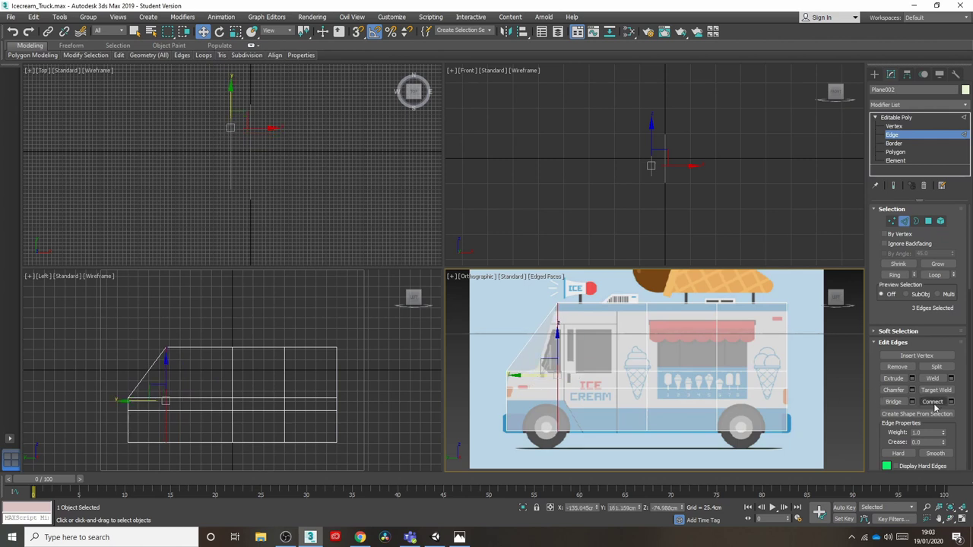
pyautogui.click(715, 350)
pyautogui.doubleClick(717, 351)
pyautogui.moveTo(685, 376); pyautogui.dragTo(709, 380)
pyautogui.doubleClick(537, 401)
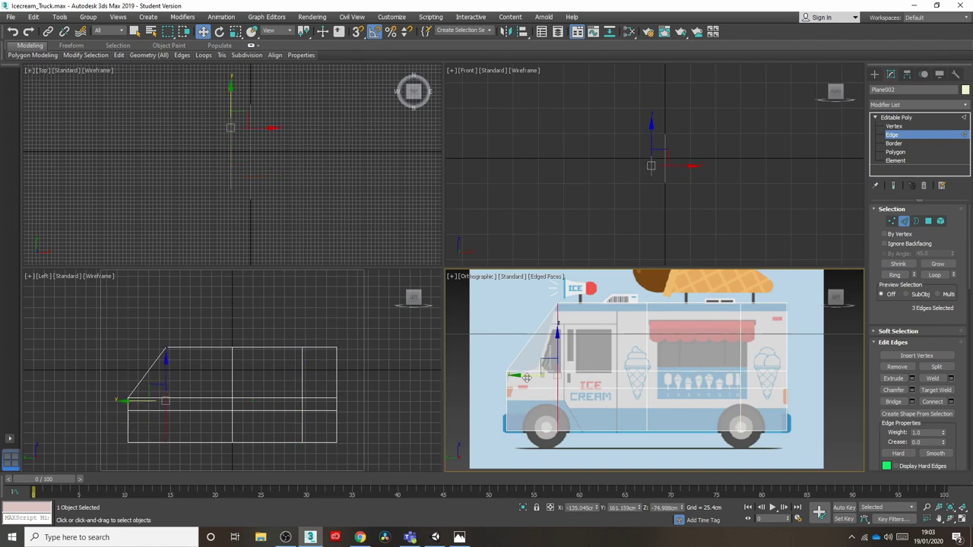
pyautogui.moveTo(516, 377); pyautogui.dragTo(515, 378)
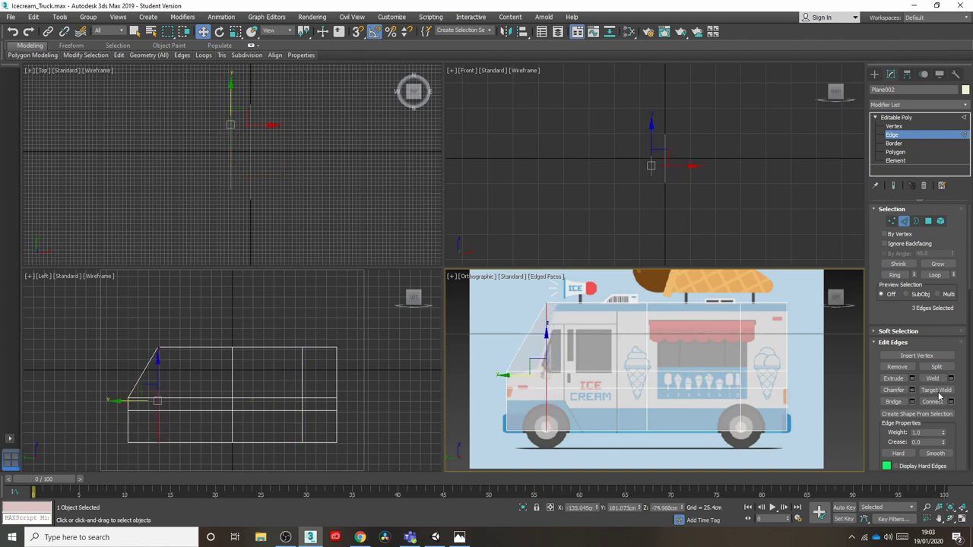
pyautogui.click(913, 390)
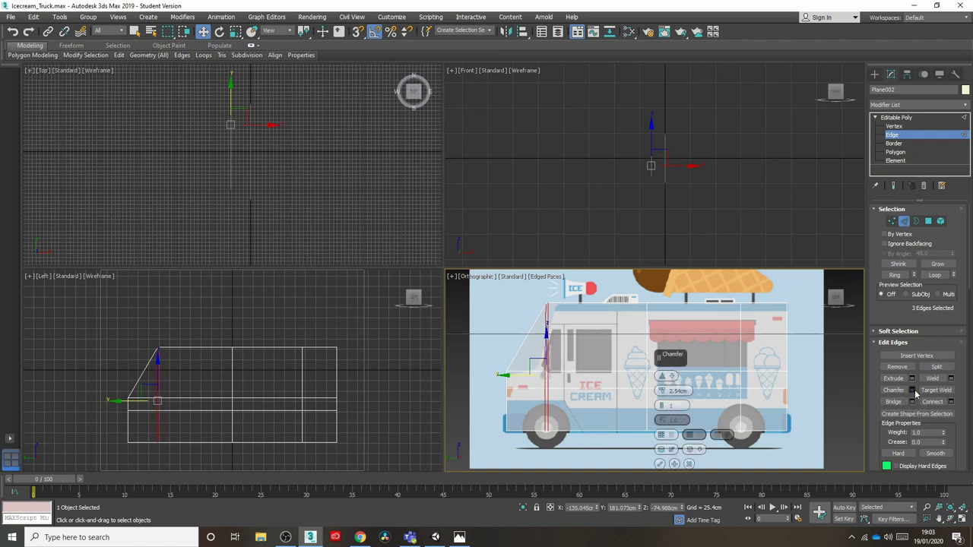
pyautogui.moveTo(661, 391); pyautogui.dragTo(667, 377)
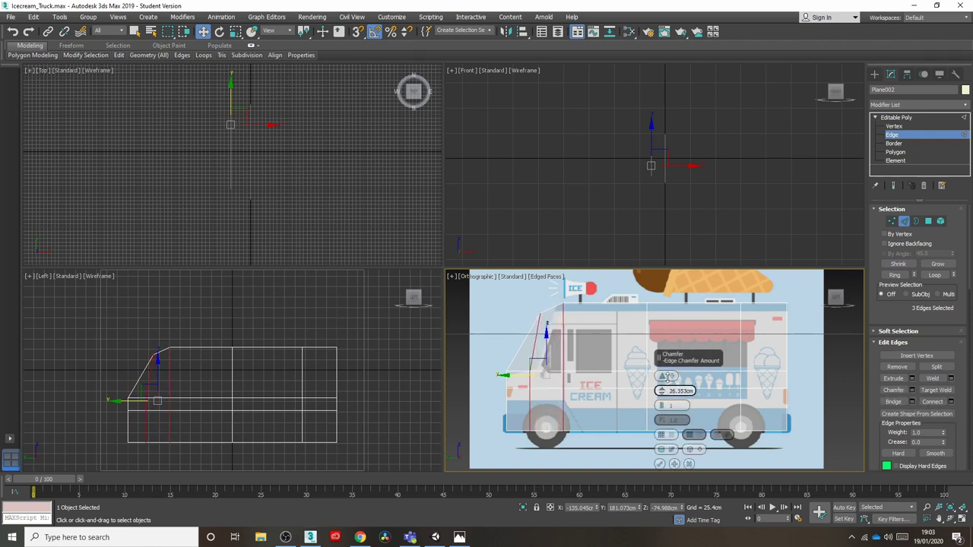
pyautogui.click(660, 464)
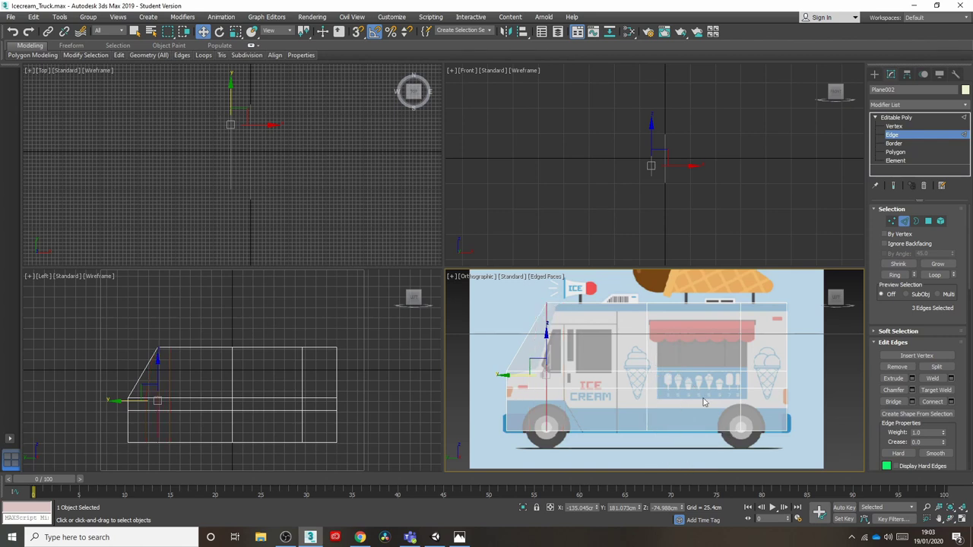
# - Chamfer both wheel-centre edge loops by about 36.4 cm so the split edges frame the wheels
pyautogui.click(913, 390)
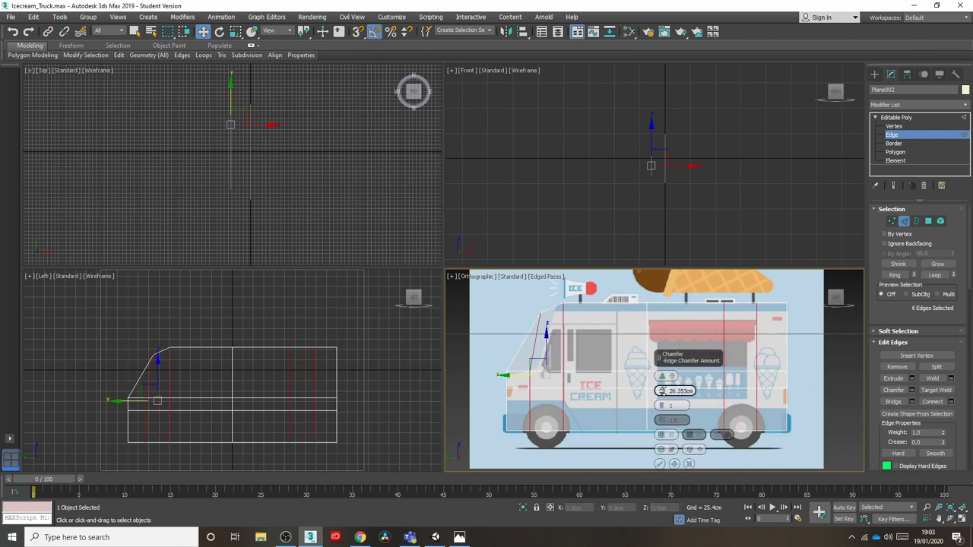
pyautogui.moveTo(662, 391); pyautogui.dragTo(663, 389)
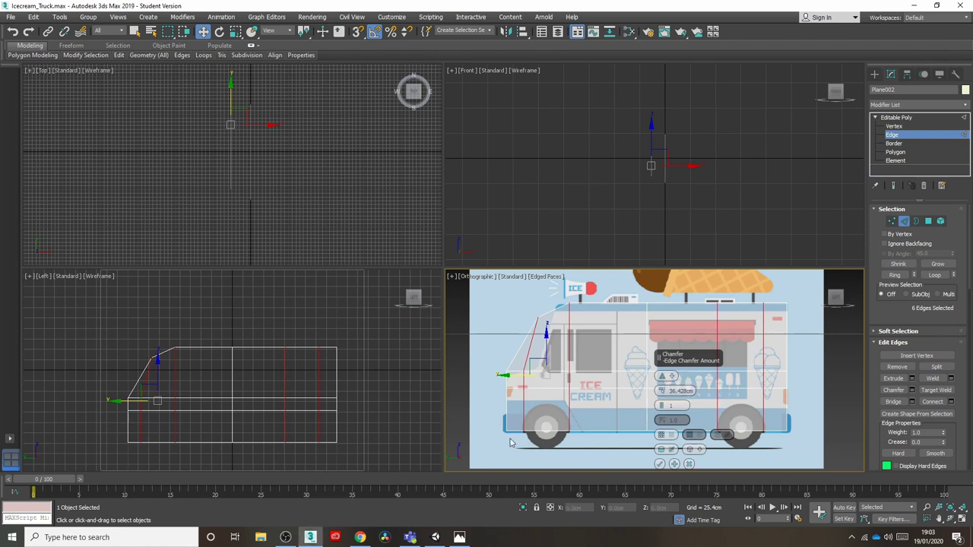
pyautogui.click(660, 464)
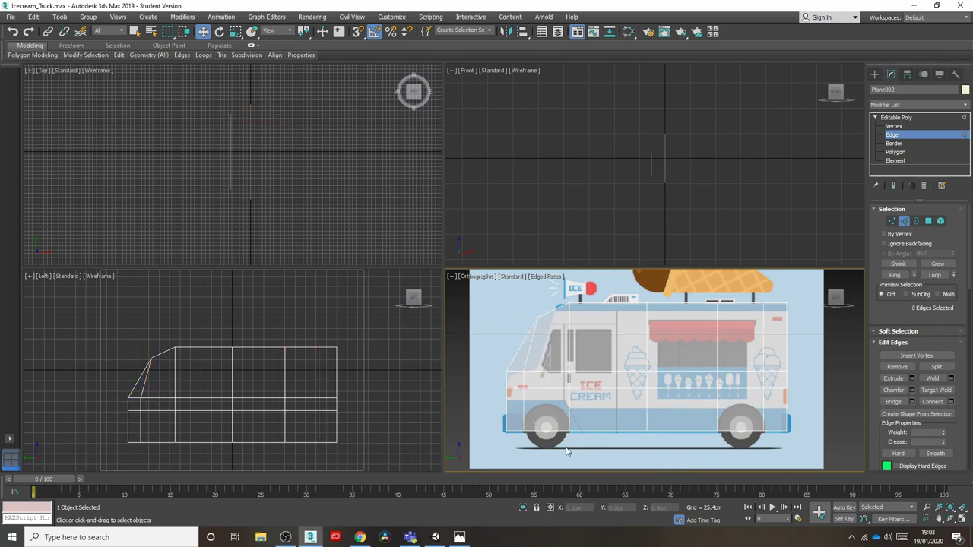
# - Move the plane's front vertices to follow the truck's roof corner, windscreen base and bonnet outline
pyautogui.press('1')
pyautogui.click(539, 317)
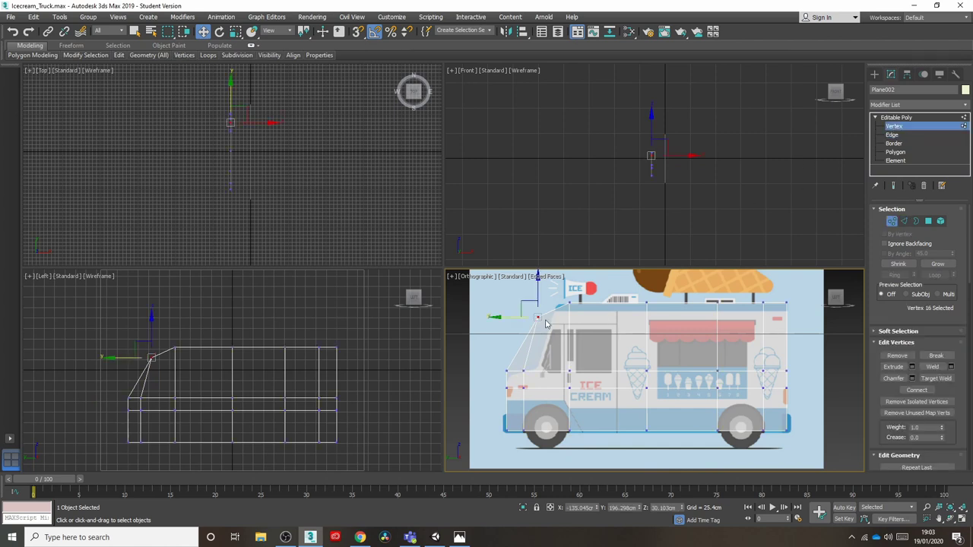
pyautogui.moveTo(508, 318); pyautogui.dragTo(558, 292)
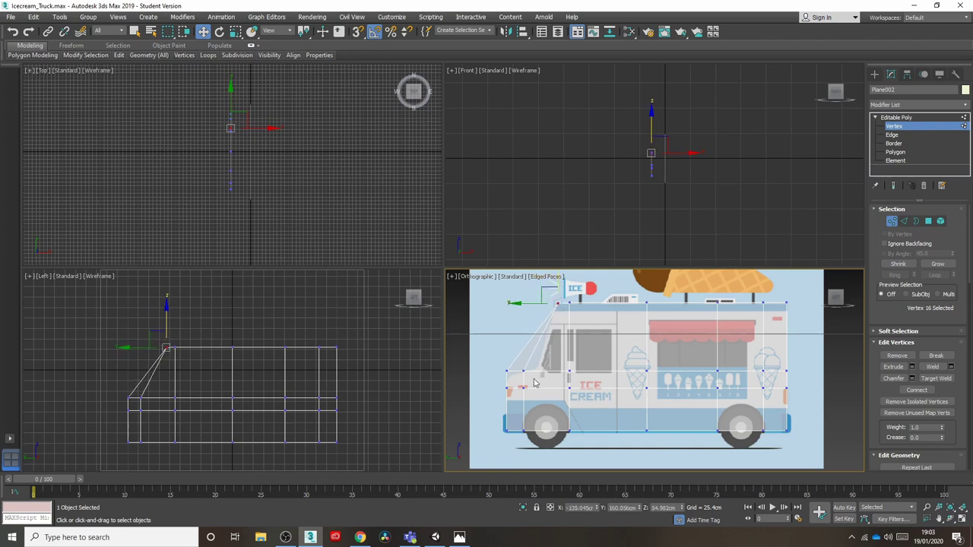
pyautogui.moveTo(520, 398)
pyautogui.mouseDown()
pyautogui.moveTo(520, 373)
pyautogui.moveTo(541, 372)
pyautogui.moveTo(522, 371)
pyautogui.moveTo(530, 398)
pyautogui.mouseUp()
pyautogui.click(507, 371)
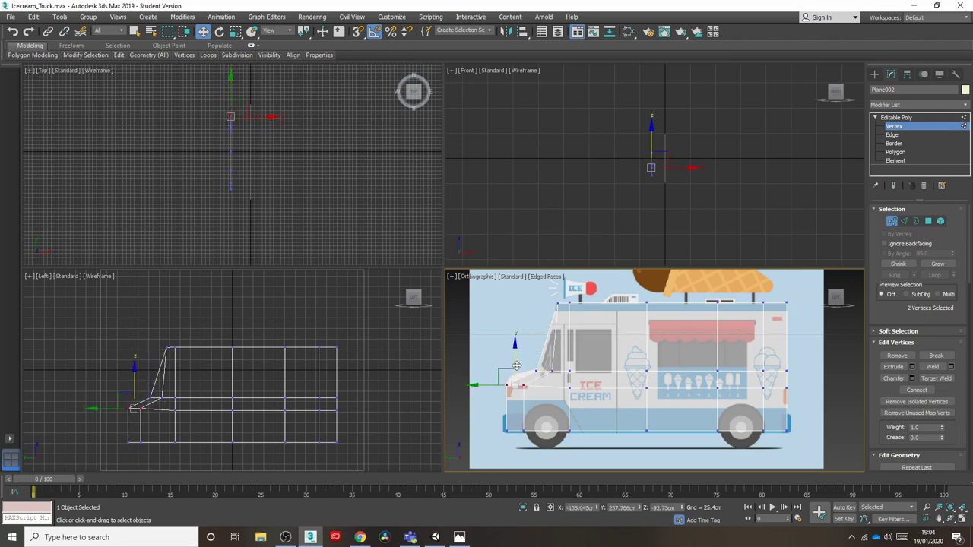
# - Raise the lower of the two inner horizontal edge loops towards the bonnet line
pyautogui.press('2')
pyautogui.doubleClick(655, 388)
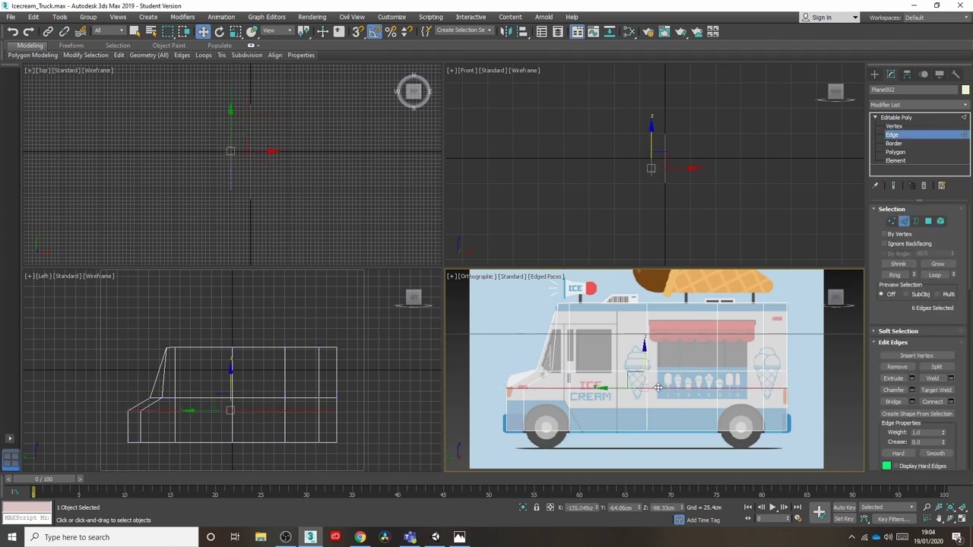
pyautogui.moveTo(645, 358); pyautogui.dragTo(645, 350)
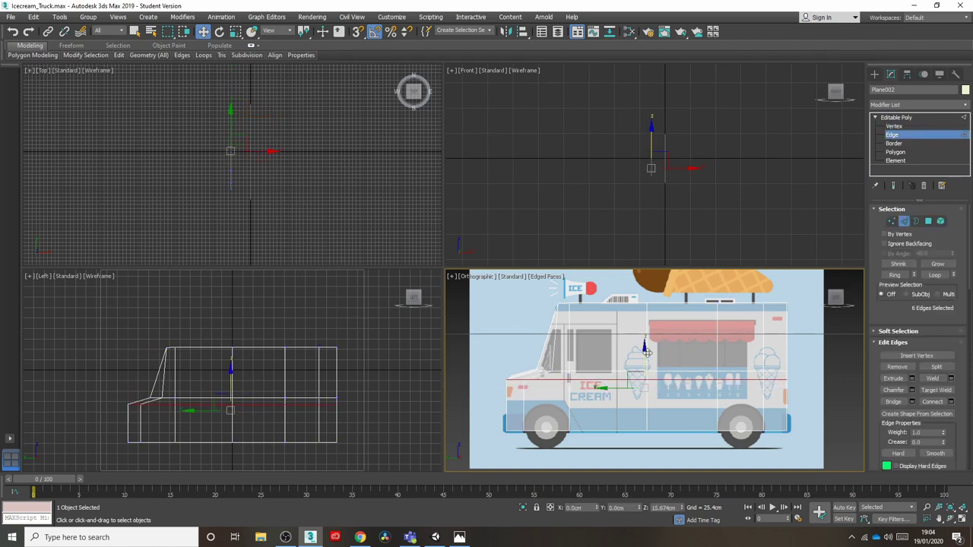
# - Raise the vertices of both inner horizontal rows together to about Z -70 cm
pyautogui.press('1')
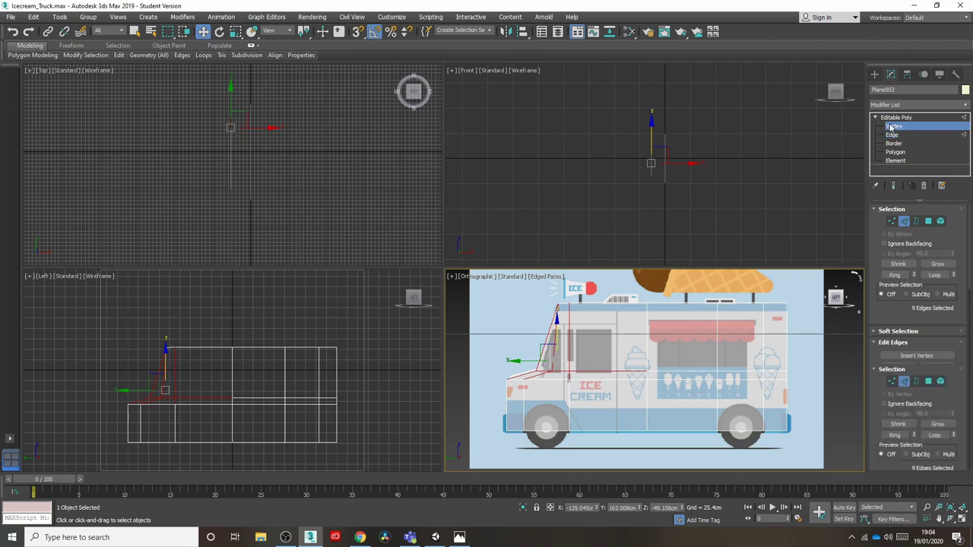
pyautogui.moveTo(477, 352); pyautogui.dragTo(830, 386)
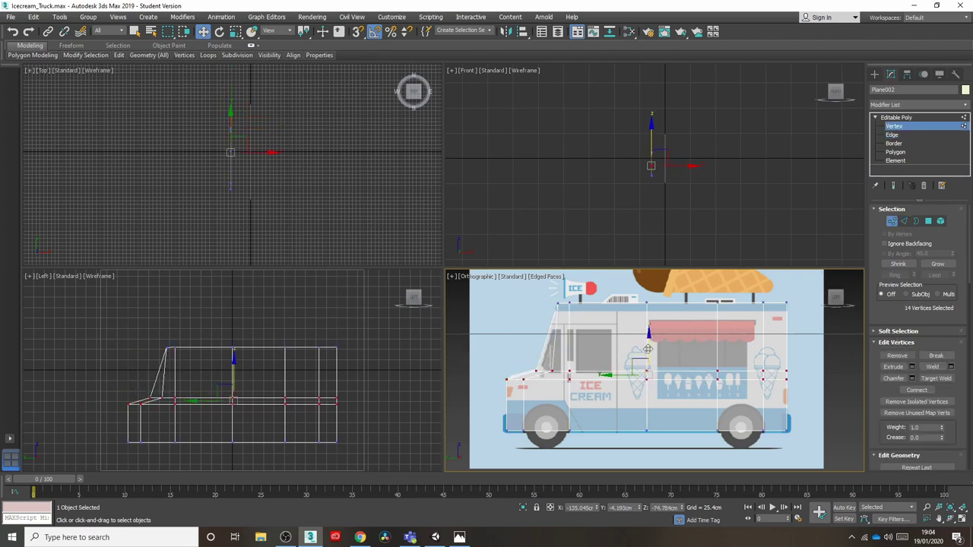
pyautogui.moveTo(647, 350); pyautogui.dragTo(648, 348)
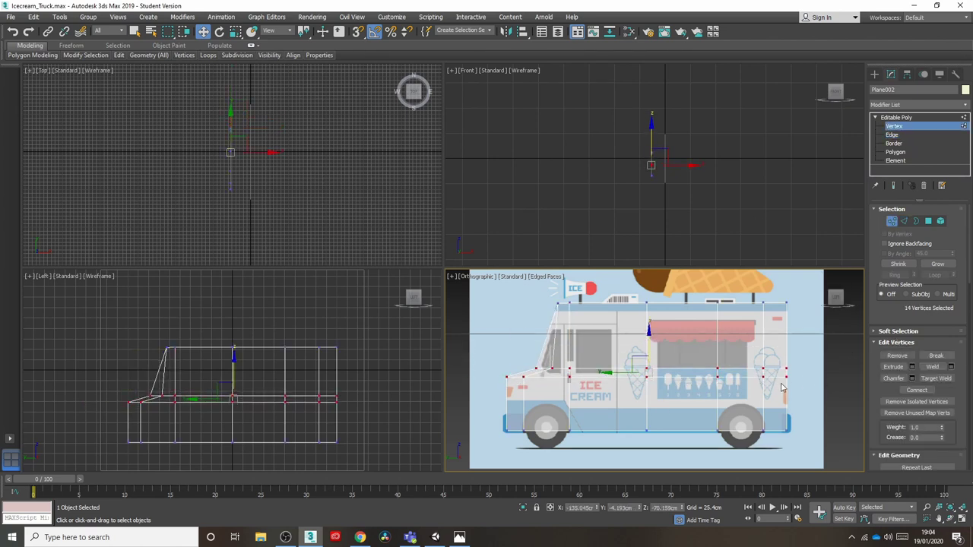
pyautogui.click(825, 393)
# - Connect the ring of lowest vertical edges with one segment and adjust the new horizontal loop to the blue stripe's upper edge
pyautogui.press('2')
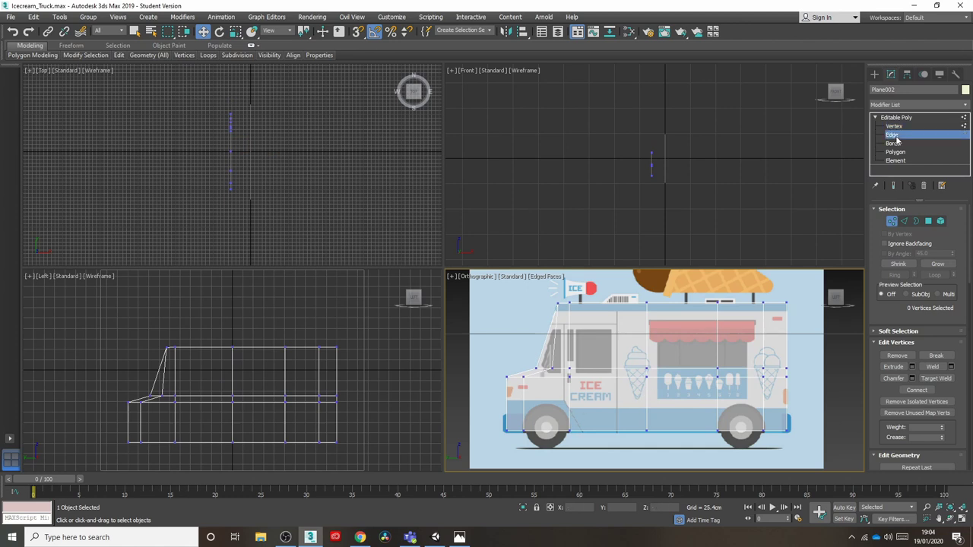
pyautogui.click(648, 408)
pyautogui.click(896, 275)
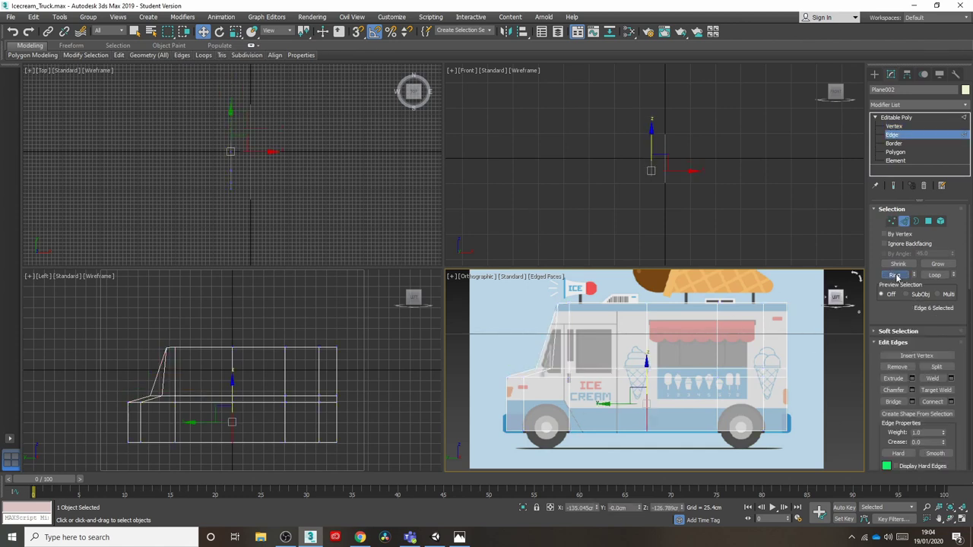
pyautogui.click(950, 401)
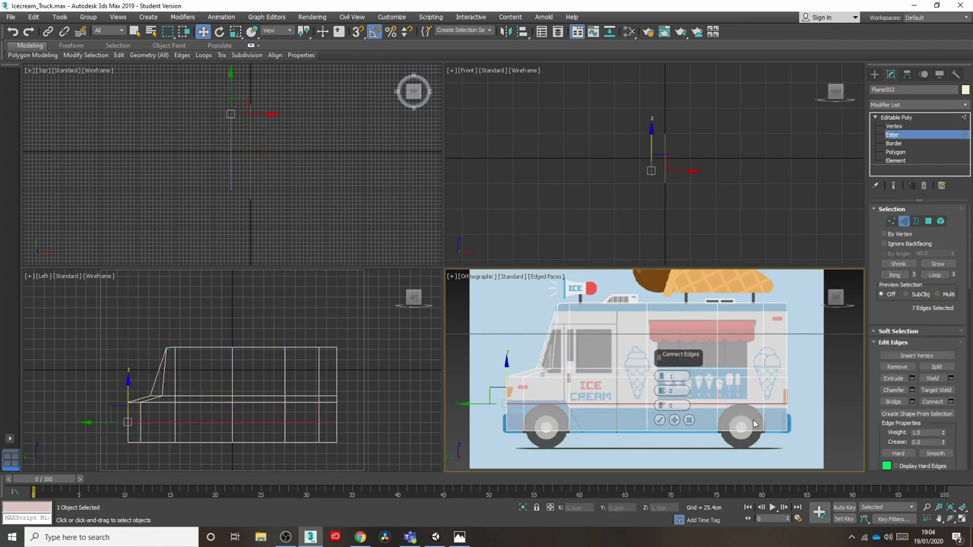
pyautogui.click(674, 403)
pyautogui.moveTo(645, 367); pyautogui.dragTo(646, 371)
pyautogui.press('4')
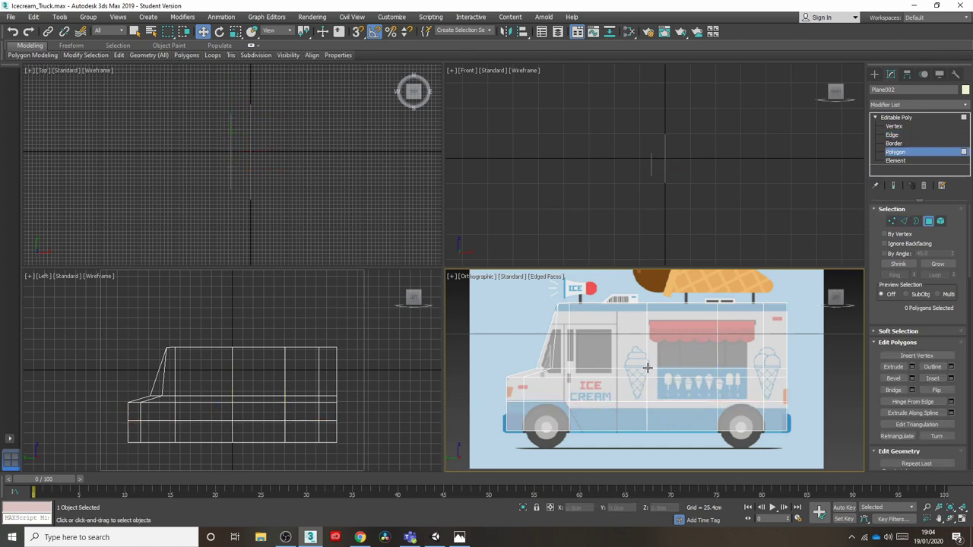
# - Delete the two lower polygons covering the front and rear wheels
pyautogui.click(560, 422)
pyautogui.keyDown('ctrl'); pyautogui.click(740, 421); pyautogui.keyUp('ctrl')
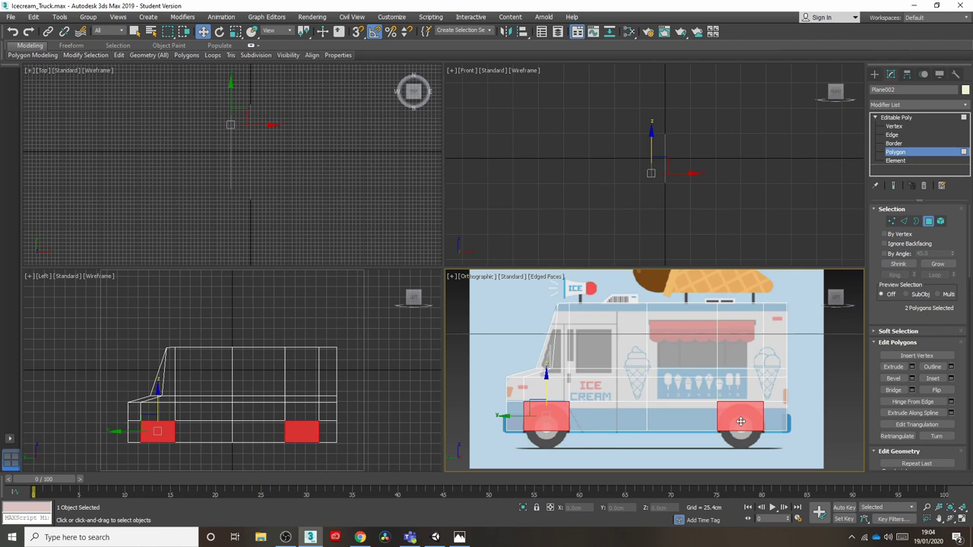
pyautogui.press('Delete')
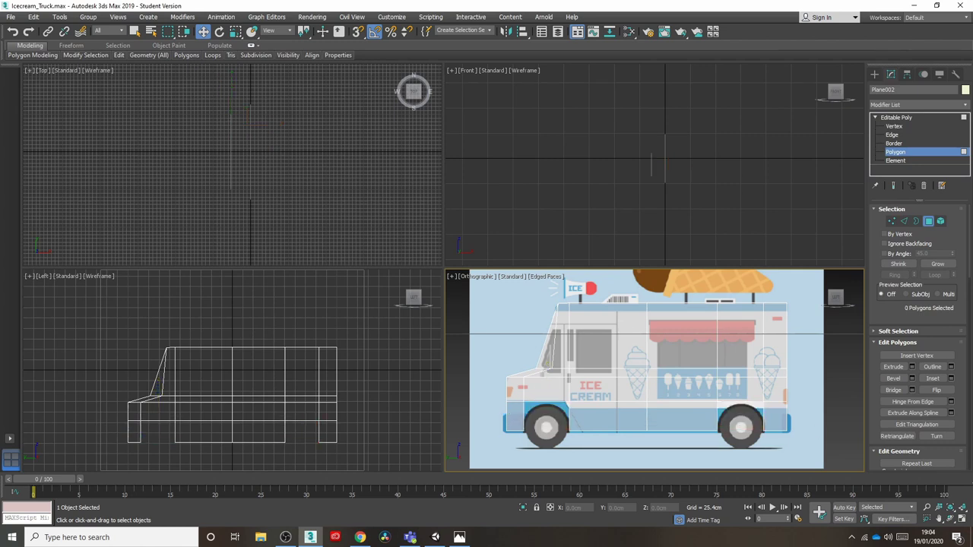
# - Connect all vertical edges in the plane's bottom row, on both sides of the wheel openings, with one segment
pyautogui.press('2')
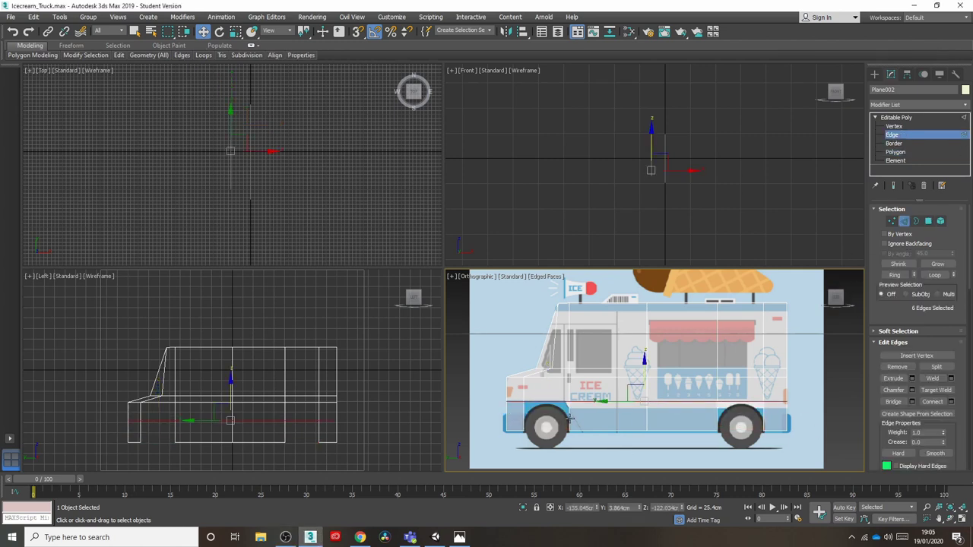
pyautogui.click(569, 418)
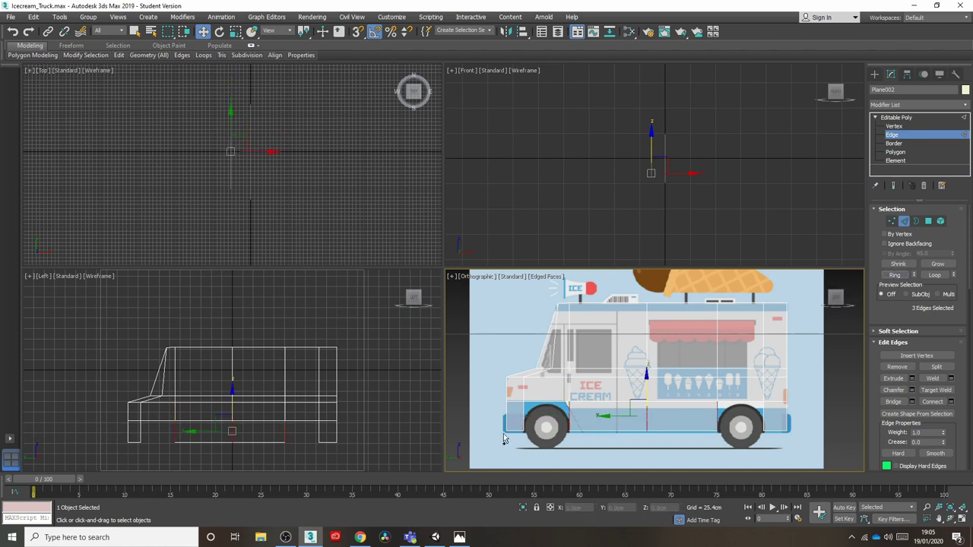
pyautogui.keyDown('ctrl'); pyautogui.moveTo(530, 413); pyautogui.dragTo(500, 427); pyautogui.keyUp('ctrl')
pyautogui.keyDown('ctrl'); pyautogui.moveTo(795, 410); pyautogui.dragTo(751, 428); pyautogui.keyUp('ctrl')
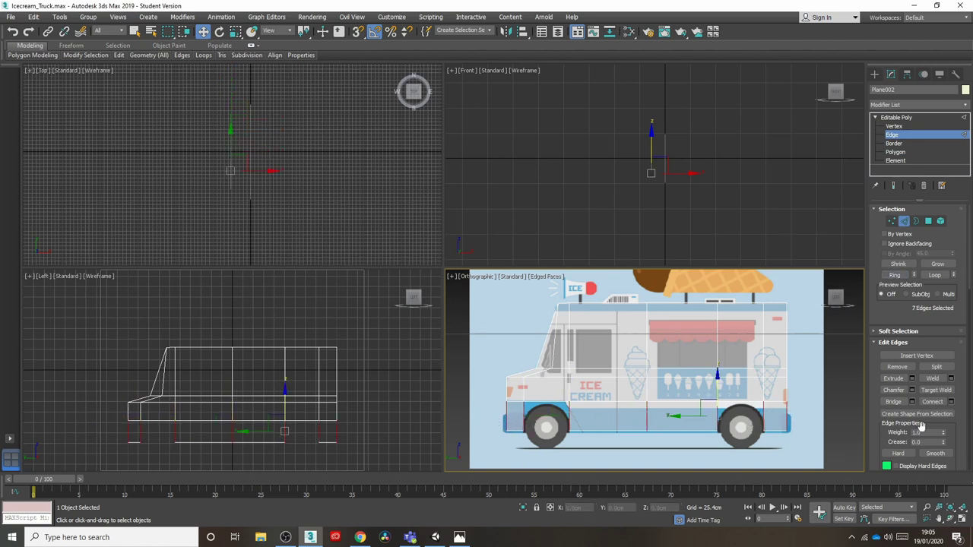
pyautogui.click(950, 403)
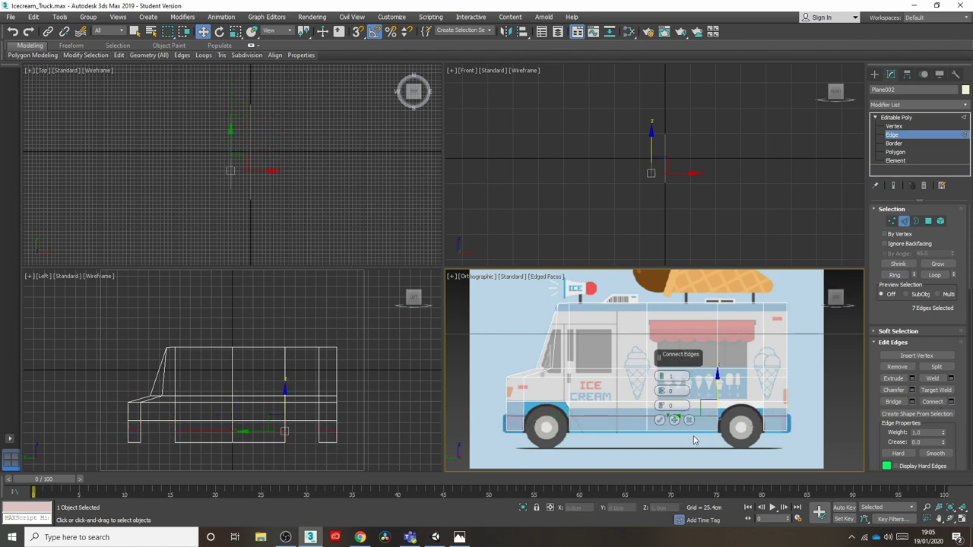
pyautogui.click(660, 420)
# - Move the two upper corner vertices of the front wheel opening inward to match the top of the wheel arch
pyautogui.click(896, 126)
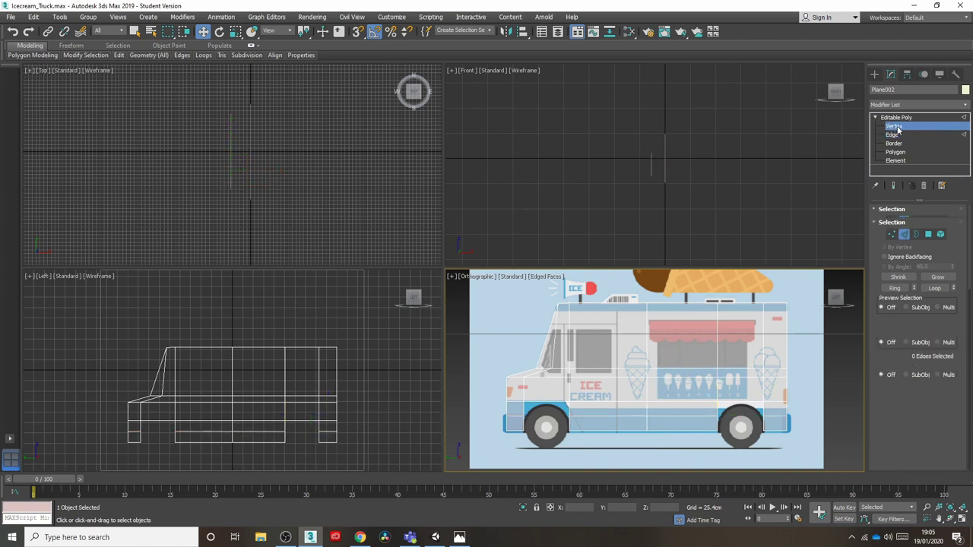
pyautogui.click(522, 400)
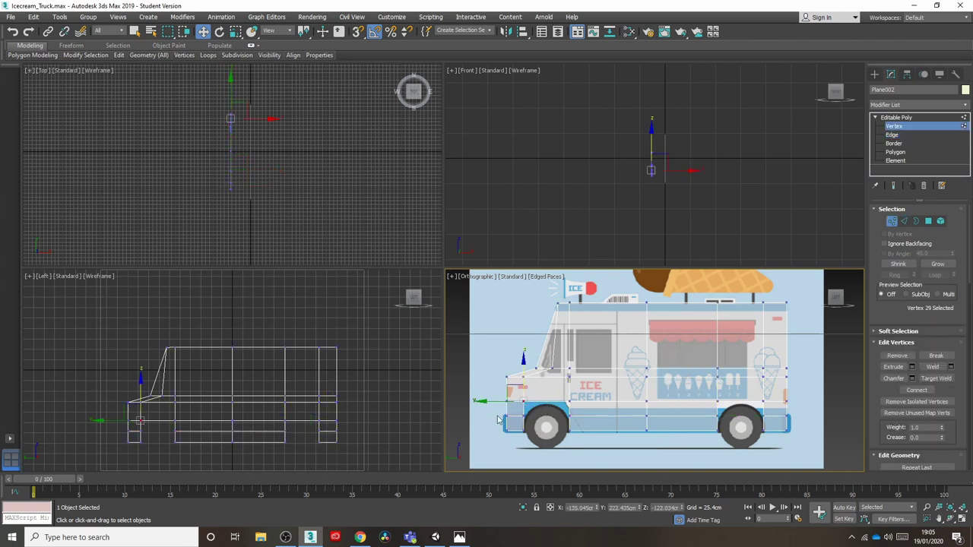
pyautogui.scroll(3, 502, 372)
pyautogui.moveTo(496, 360); pyautogui.dragTo(598, 363)
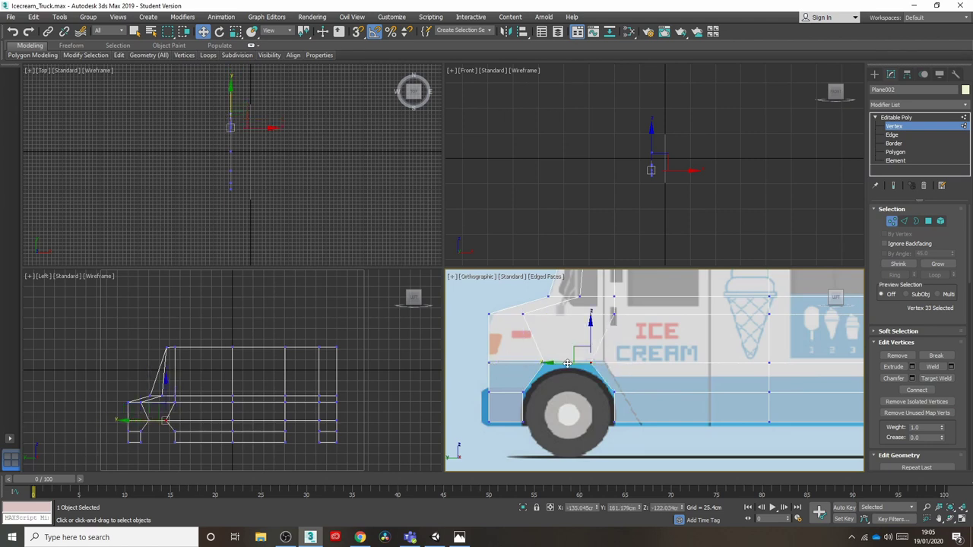
pyautogui.click(533, 355)
# - Move the two upper corner vertices of the rear wheel opening inward to match the top of its wheel arch
pyautogui.moveTo(714, 392); pyautogui.dragTo(386, 386, button='middle')
pyautogui.click(586, 362)
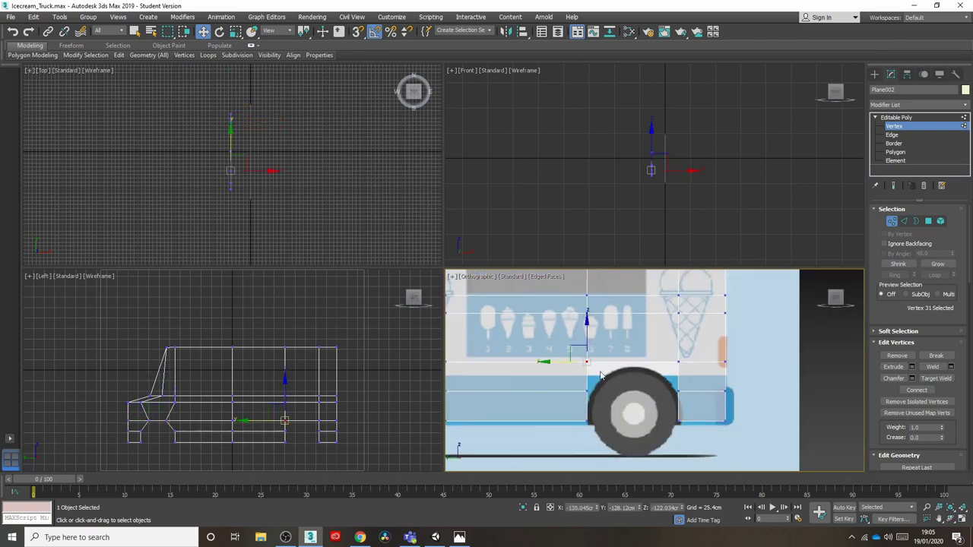
pyautogui.moveTo(569, 363); pyautogui.dragTo(596, 369)
pyautogui.moveTo(695, 352); pyautogui.dragTo(668, 377)
pyautogui.moveTo(669, 363); pyautogui.dragTo(646, 363)
pyautogui.click(625, 386)
pyautogui.moveTo(624, 386); pyautogui.dragTo(708, 372, button='middle')
pyautogui.scroll(-4, 699, 375)
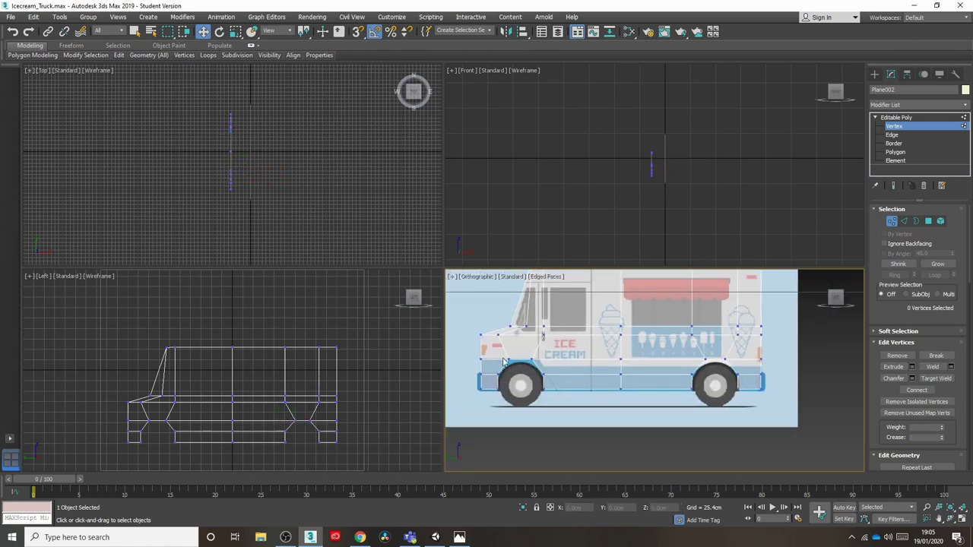
# - Lower the horizontal edge loop above the wheels by about 6.4 cm and return to vertex editing near the rear wheel
pyautogui.click(891, 134)
pyautogui.doubleClick(750, 358)
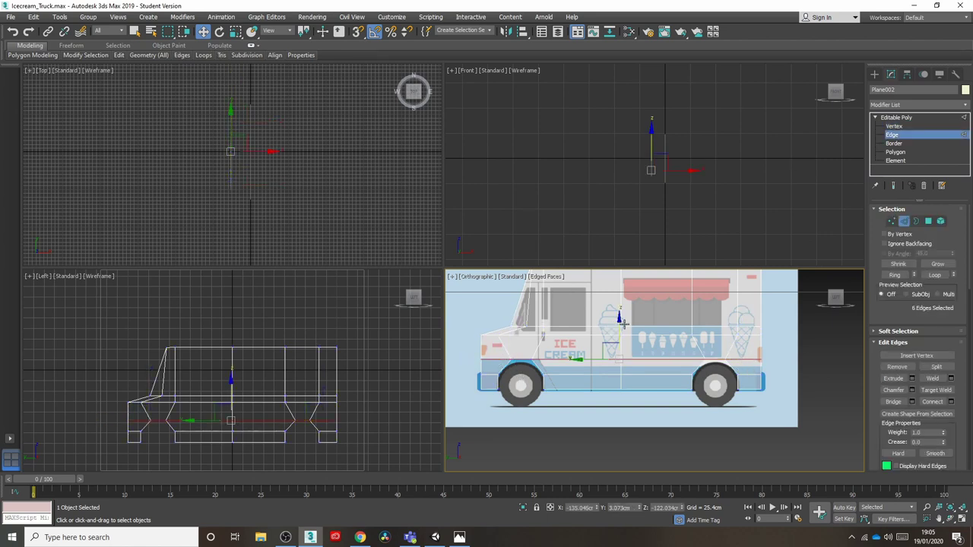
pyautogui.moveTo(621, 322); pyautogui.dragTo(620, 328)
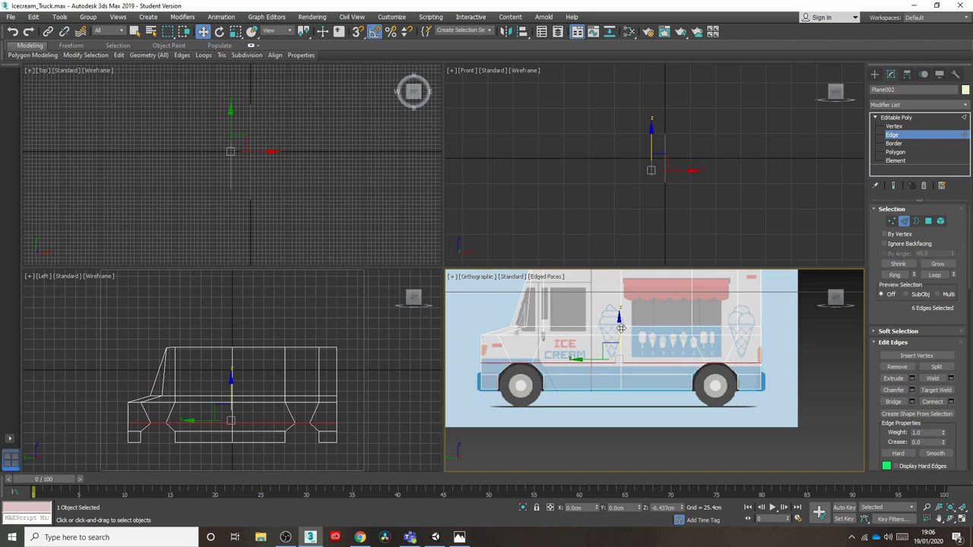
pyautogui.click(706, 358)
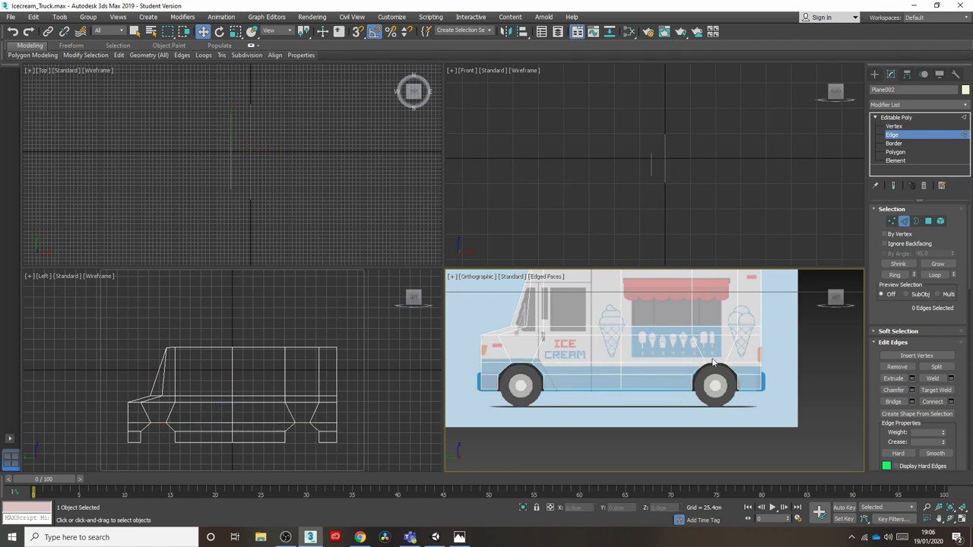
pyautogui.press('1')
pyautogui.scroll(4, 712, 363)
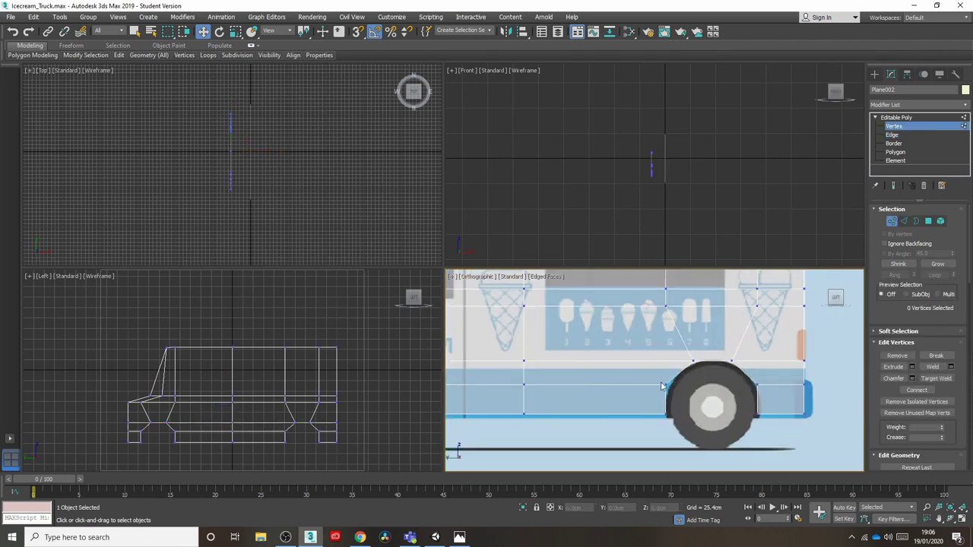
pyautogui.moveTo(676, 431); pyautogui.dragTo(677, 430)
pyautogui.moveTo(649, 377)
pyautogui.mouseDown()
pyautogui.moveTo(673, 398)
pyautogui.moveTo(646, 384)
pyautogui.mouseUp()
pyautogui.click(579, 404)
pyautogui.hotkey('ctrl', 'z')
pyautogui.hotkey('ctrl', 'z')
pyautogui.hotkey('ctrl', 'z')
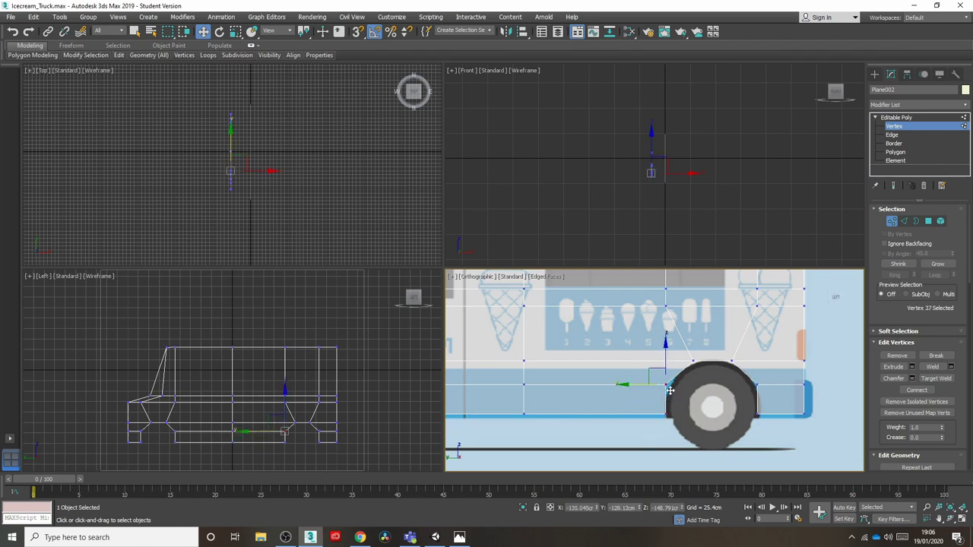
# - Nudge the middle vertices on both sides of the rear wheel opening inward to follow the wheel's curve
pyautogui.click(667, 385)
pyautogui.click(763, 380)
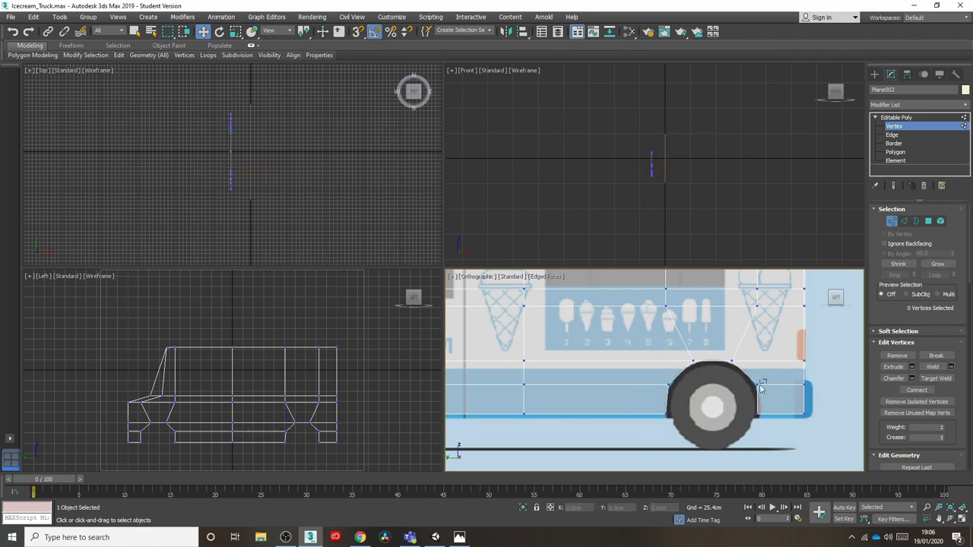
pyautogui.click(758, 384)
pyautogui.moveTo(735, 385); pyautogui.dragTo(732, 385)
pyautogui.click(584, 405)
# - Nudge the middle vertices on both sides of the front wheel opening inward to follow the wheel's curve
pyautogui.moveTo(584, 406); pyautogui.dragTo(878, 403, button='middle')
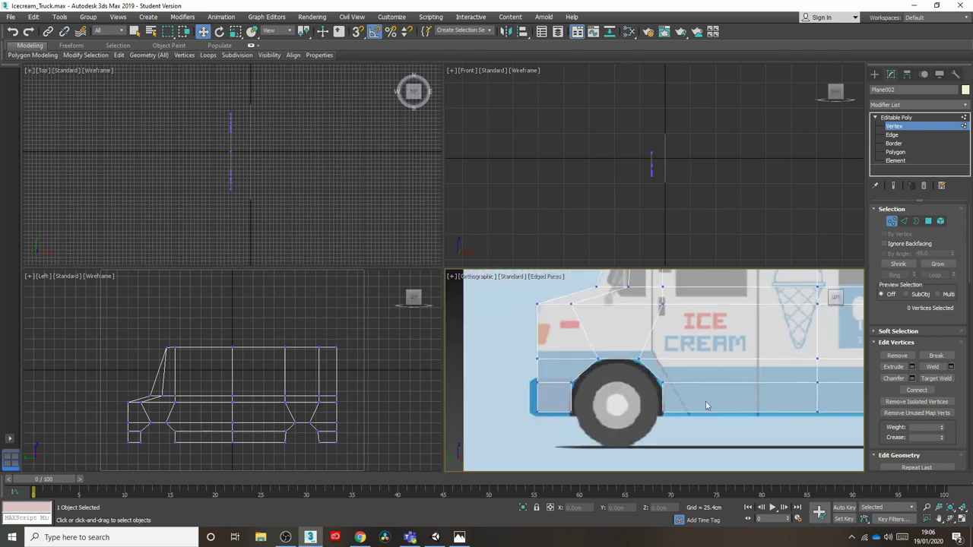
pyautogui.click(662, 383)
pyautogui.click(566, 383)
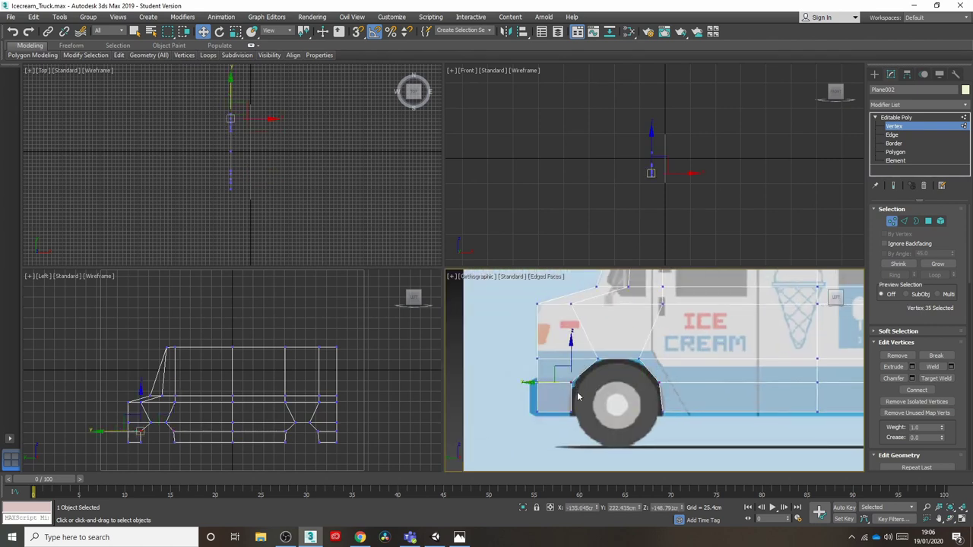
pyautogui.click(514, 358)
pyautogui.scroll(-4, 514, 358)
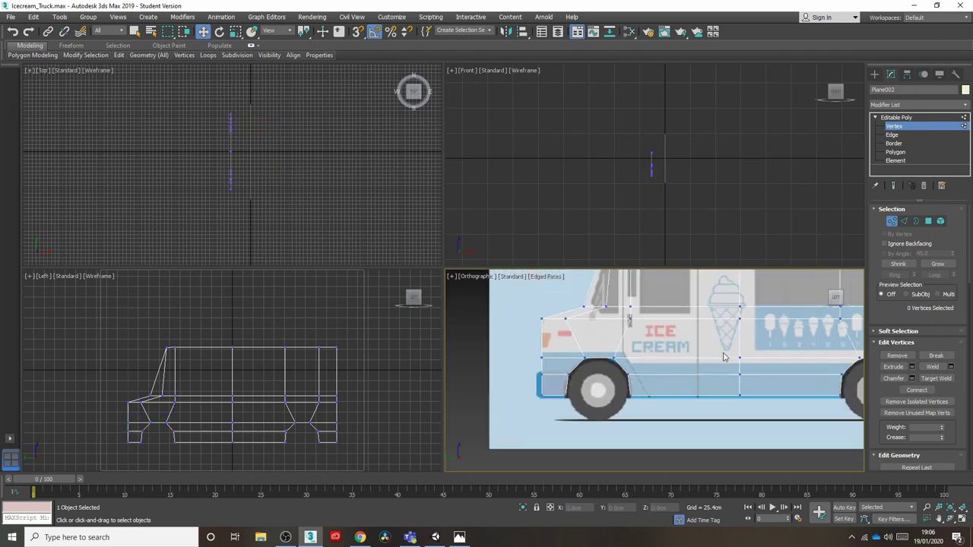
pyautogui.moveTo(650, 361); pyautogui.dragTo(644, 391, button='middle')
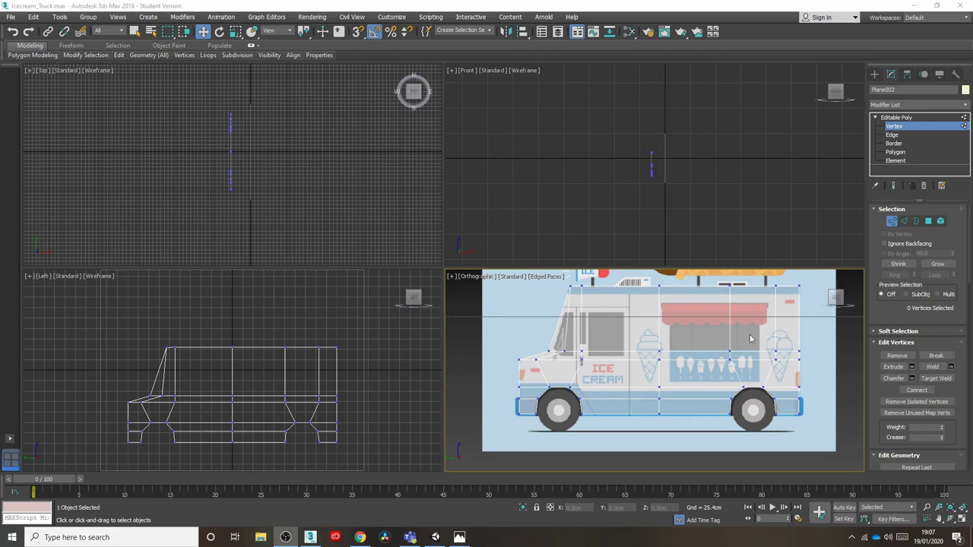
# - Select the five edges outlining the front wheel arch
pyautogui.press('2')
pyautogui.moveTo(567, 371); pyautogui.dragTo(576, 358, button='middle')
pyautogui.scroll(2, 576, 357)
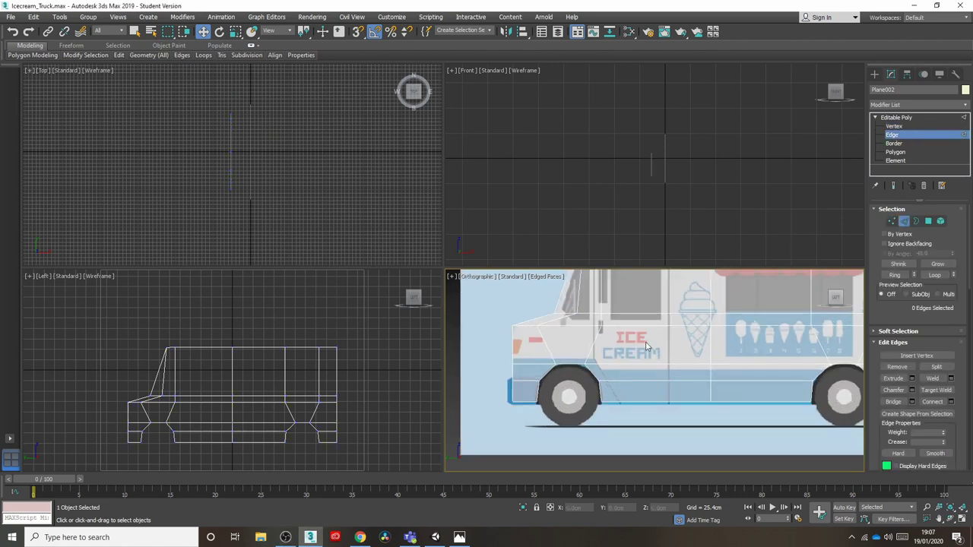
pyautogui.click(537, 393)
pyautogui.keyDown('ctrl'); pyautogui.click(546, 374); pyautogui.keyUp('ctrl')
pyautogui.keyDown('ctrl'); pyautogui.click(572, 365); pyautogui.keyUp('ctrl')
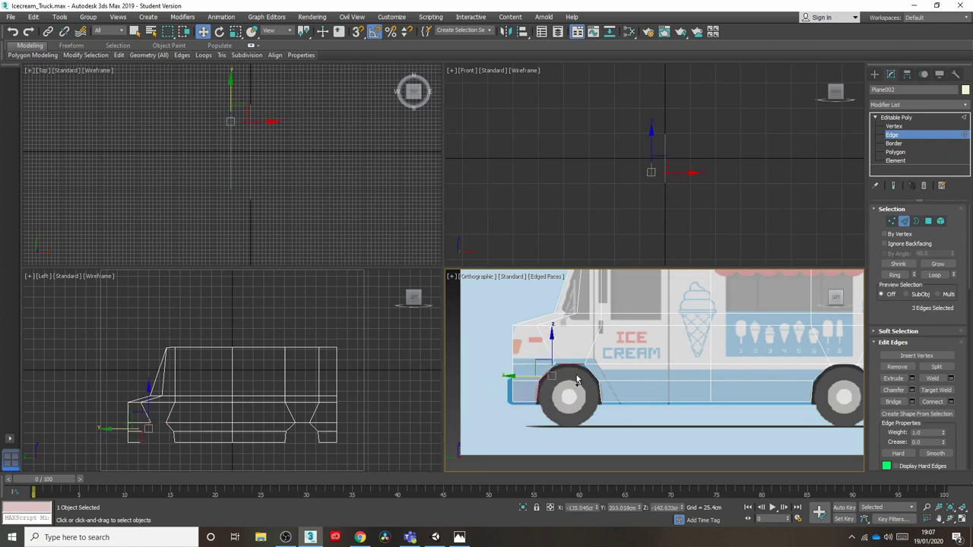
pyautogui.keyDown('ctrl'); pyautogui.click(593, 376); pyautogui.keyUp('ctrl')
pyautogui.keyDown('ctrl'); pyautogui.click(597, 392); pyautogui.keyUp('ctrl')
# - Add the five edges outlining the rear wheel arch to the edge selection
pyautogui.moveTo(662, 385); pyautogui.dragTo(516, 387, button='middle')
pyautogui.keyDown('ctrl'); pyautogui.click(666, 392); pyautogui.keyUp('ctrl')
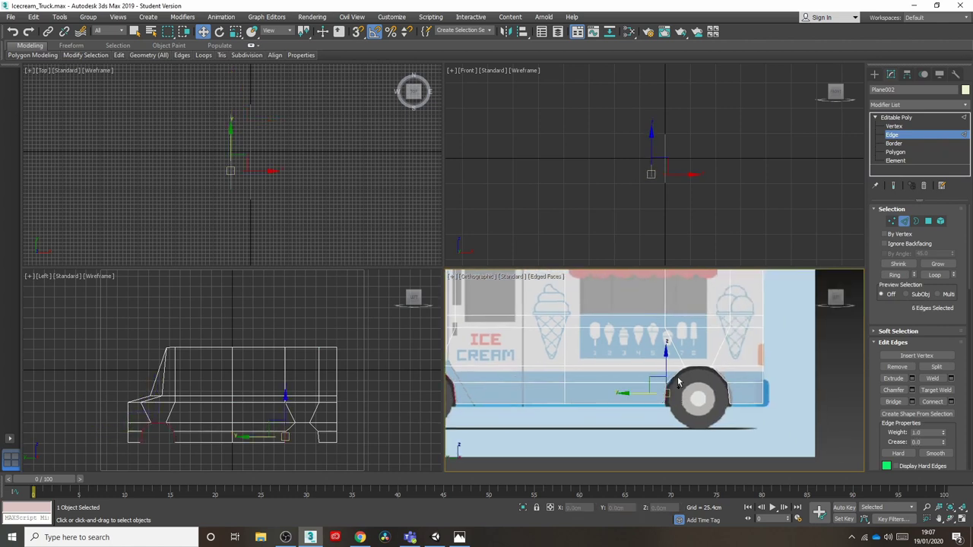
pyautogui.keyDown('ctrl'); pyautogui.click(675, 374); pyautogui.keyUp('ctrl')
pyautogui.keyDown('ctrl'); pyautogui.click(704, 368); pyautogui.keyUp('ctrl')
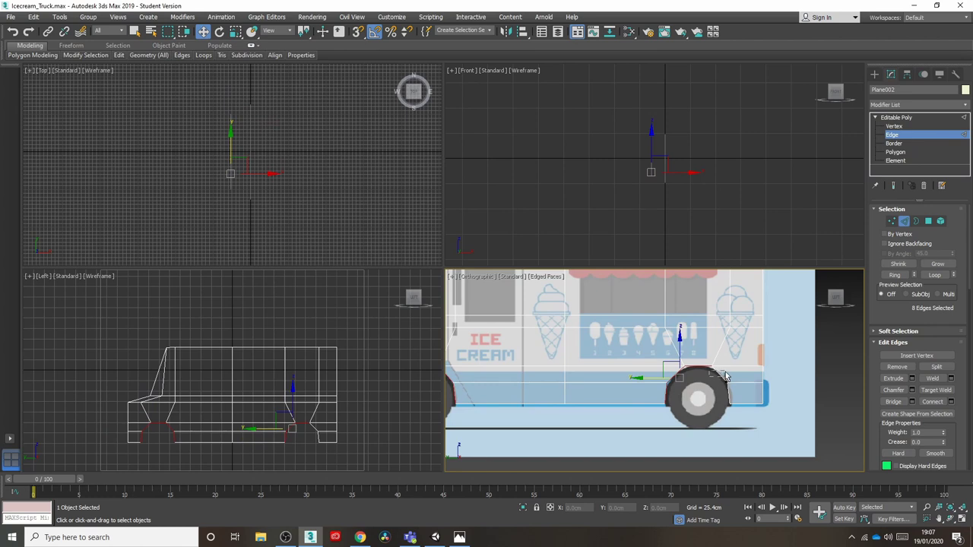
pyautogui.keyDown('ctrl'); pyautogui.click(726, 385); pyautogui.keyUp('ctrl')
pyautogui.keyDown('ctrl'); pyautogui.click(729, 399); pyautogui.keyUp('ctrl')
# - Extrude the selected wheel arch edges with a height of 25.4 cm and a width of 7.62 cm
pyautogui.moveTo(663, 404); pyautogui.dragTo(725, 405, button='middle')
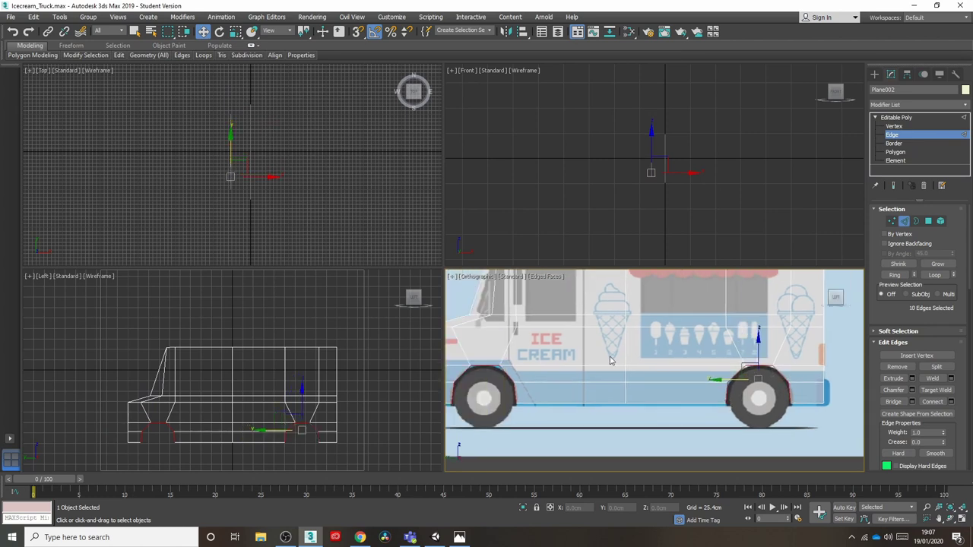
pyautogui.moveTo(609, 361); pyautogui.dragTo(664, 360, button='middle')
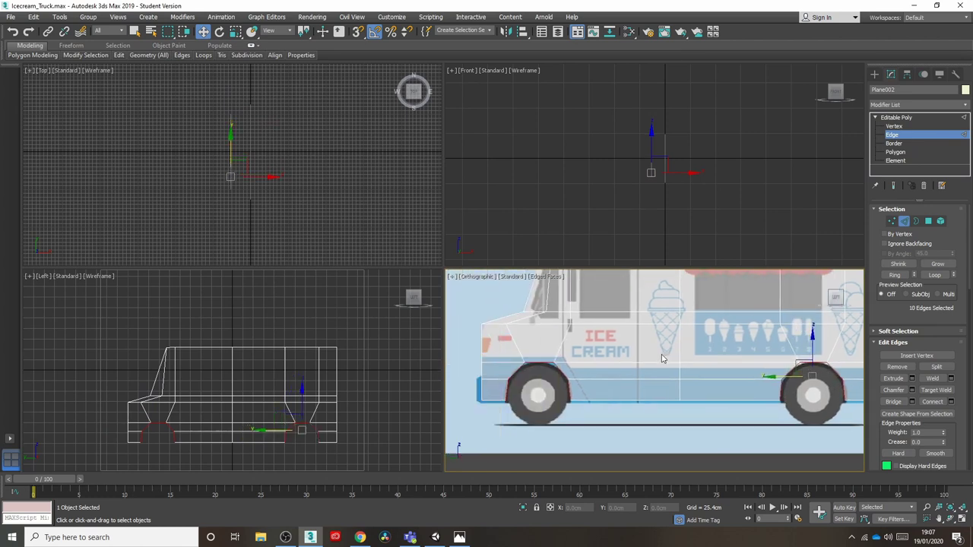
pyautogui.click(910, 378)
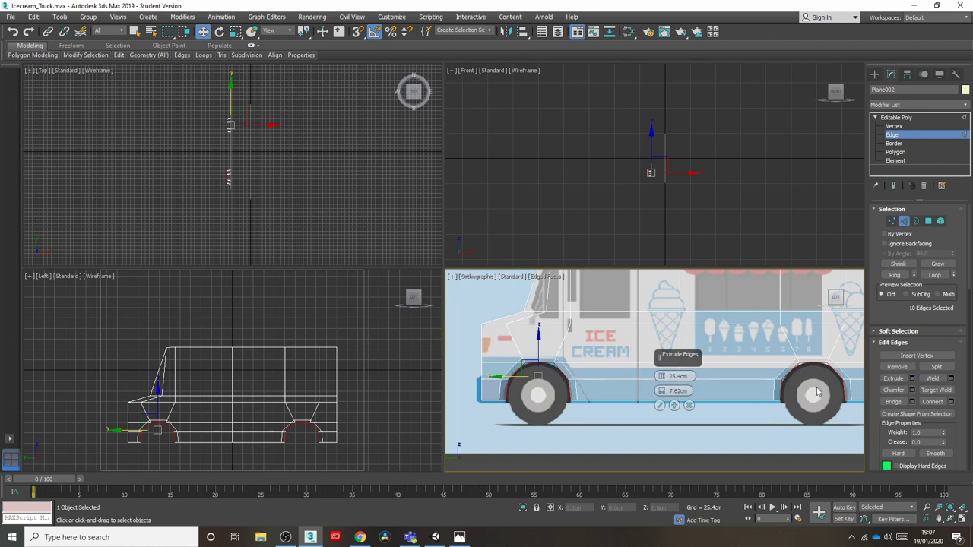
pyautogui.click(660, 405)
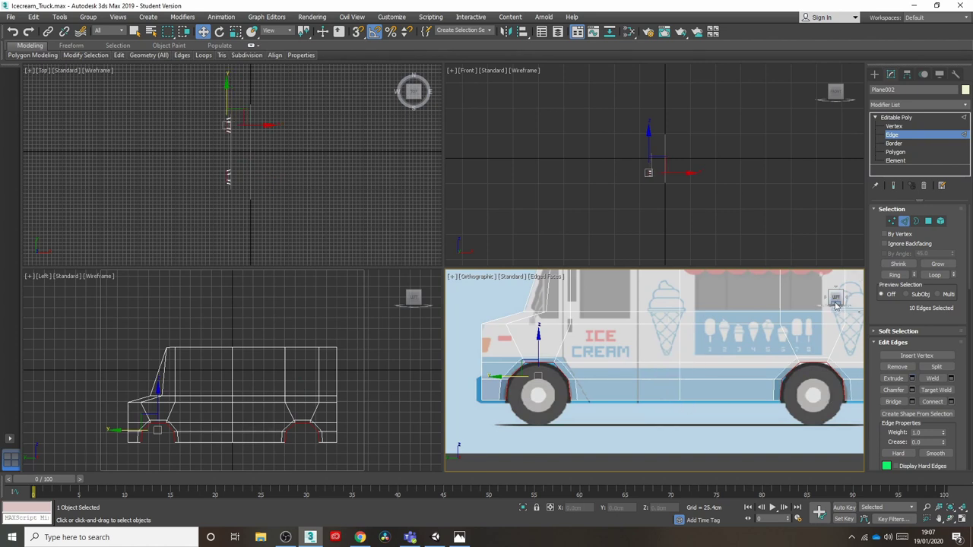
# - Hide the viewport grid, move the extruded wheel arch edges along X closer to the plane, and return to the side view
pyautogui.moveTo(835, 305); pyautogui.dragTo(882, 316)
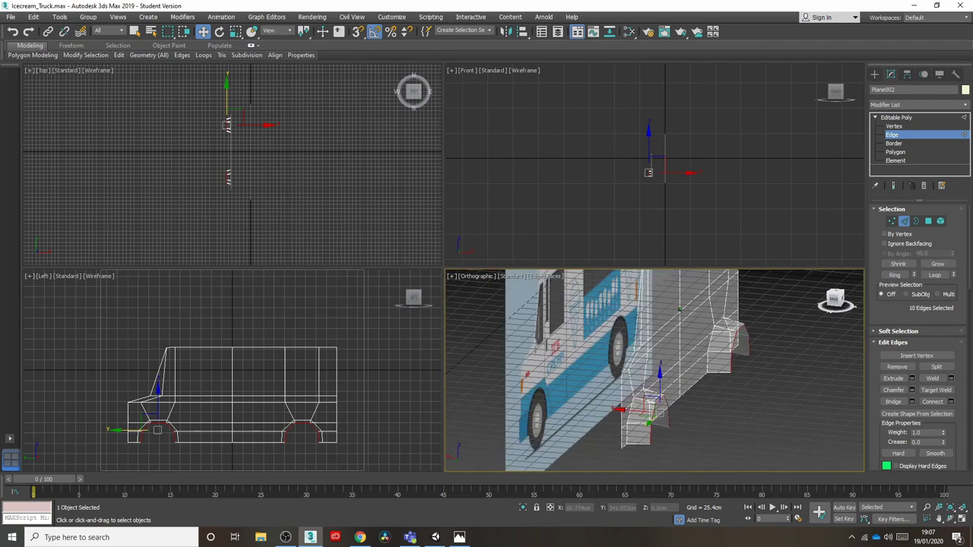
pyautogui.press('g')
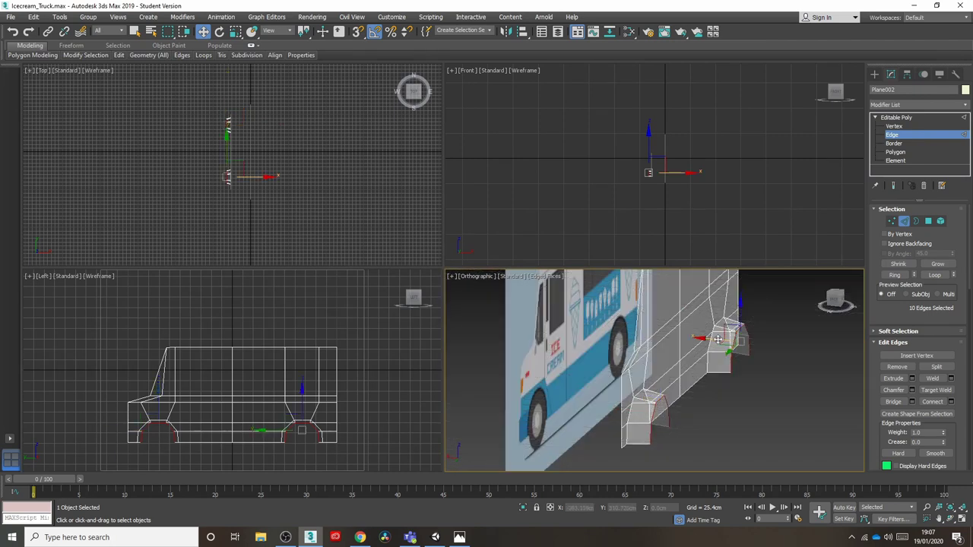
pyautogui.moveTo(718, 339); pyautogui.dragTo(702, 341)
pyautogui.click(841, 301)
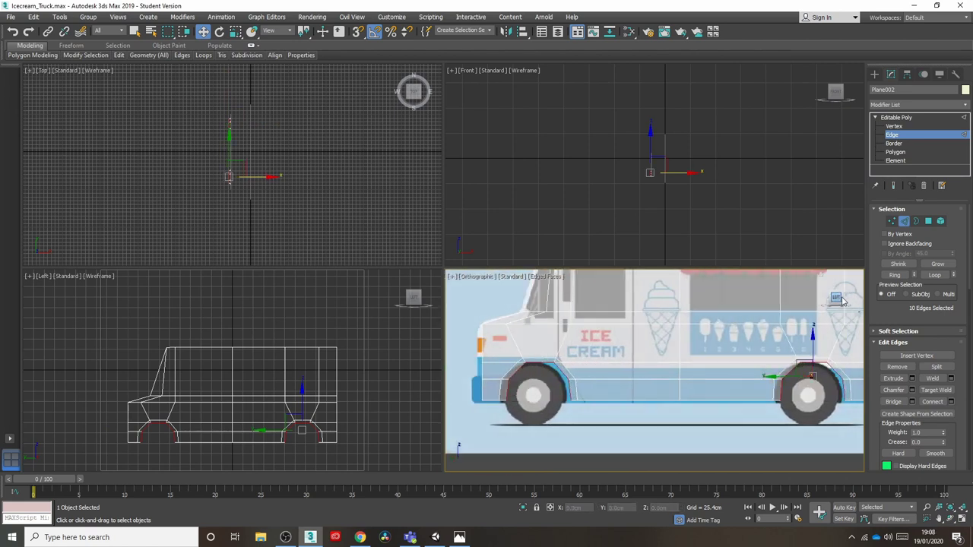
pyautogui.click(712, 422)
pyautogui.moveTo(722, 401); pyautogui.dragTo(698, 403, button='middle')
pyautogui.scroll(-3, 698, 403)
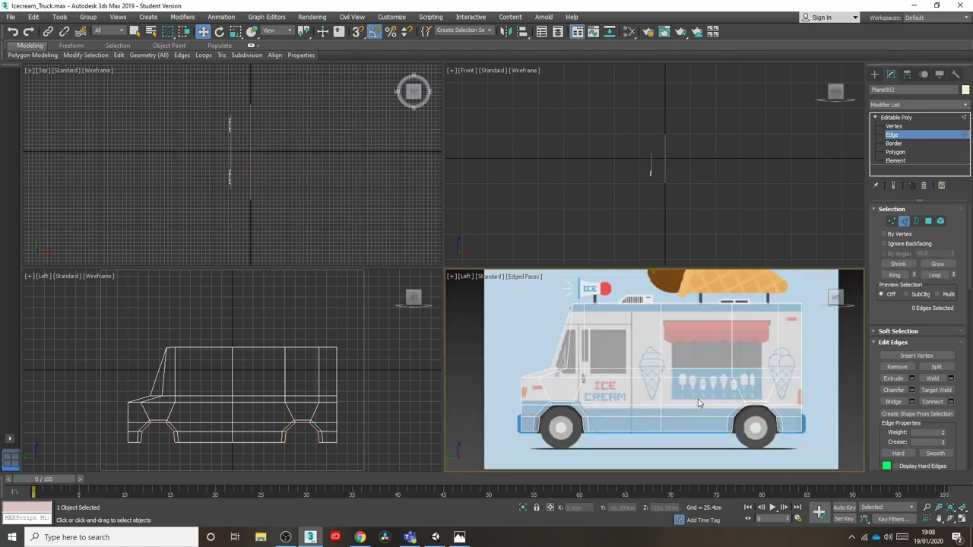
pyautogui.click(285, 538)
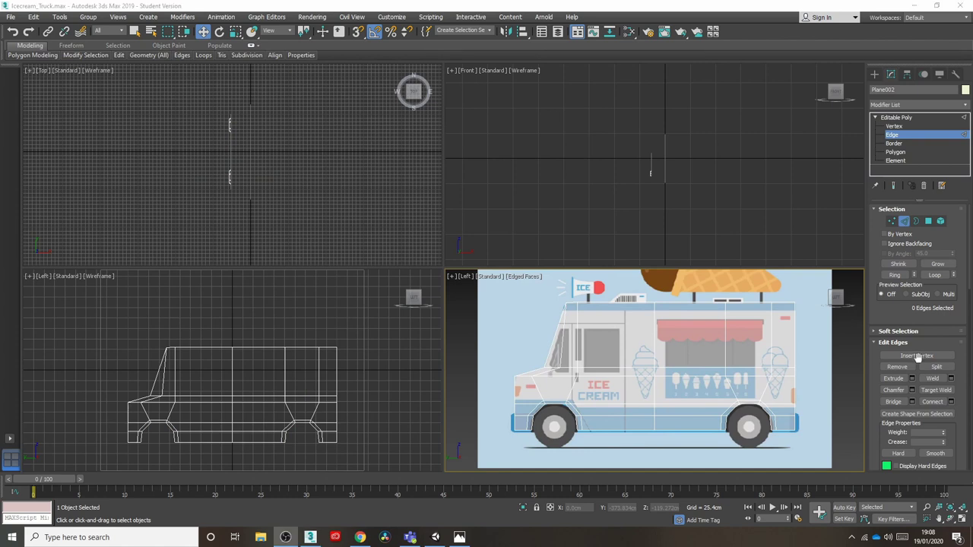
pyautogui.click(625, 317)
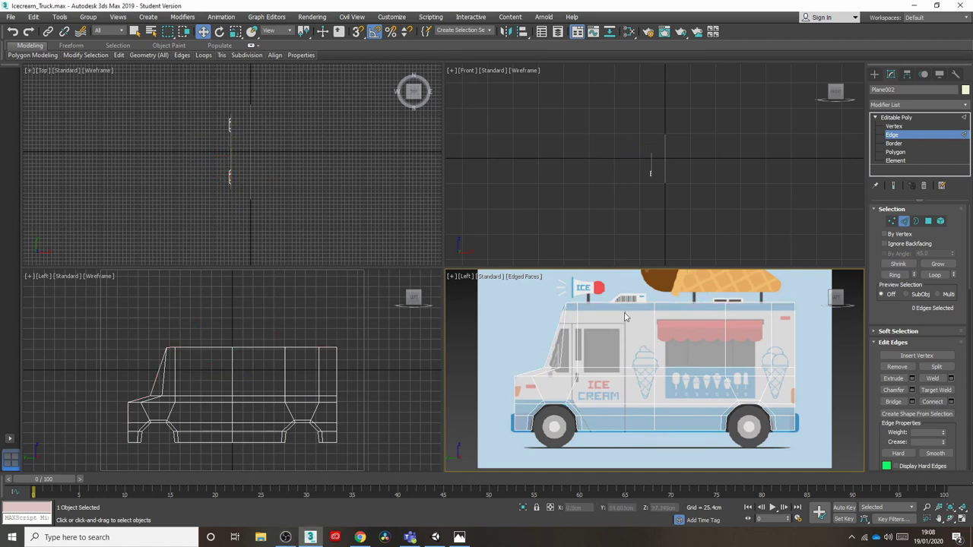
# - Move the top row of edges of the truck side down to the lower border of the blue roof stripe
pyautogui.moveTo(625, 313); pyautogui.dragTo(601, 329, button='middle')
pyautogui.moveTo(524, 304); pyautogui.dragTo(789, 333)
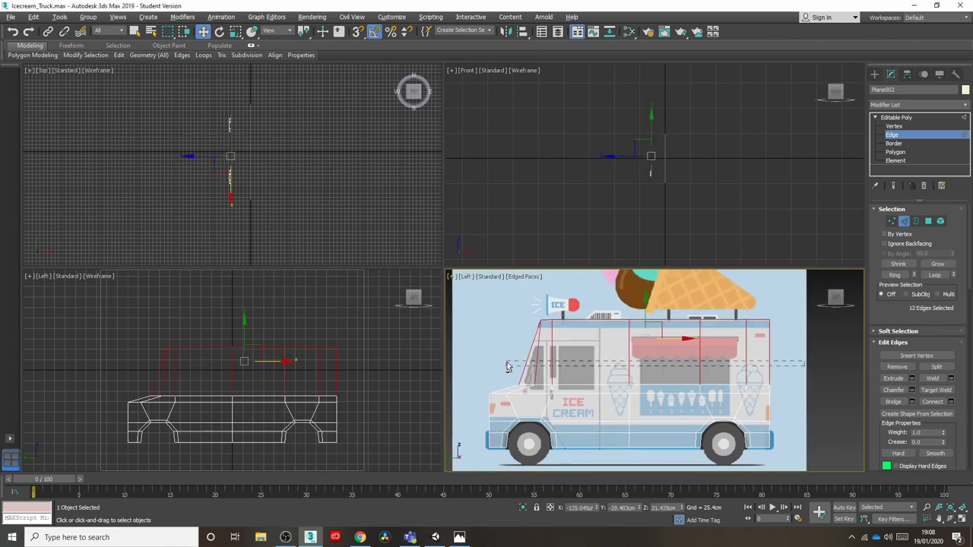
pyautogui.keyDown('alt'); pyautogui.moveTo(507, 363); pyautogui.dragTo(507, 363); pyautogui.keyUp('alt')
pyautogui.moveTo(658, 289); pyautogui.dragTo(657, 300)
pyautogui.click(789, 334)
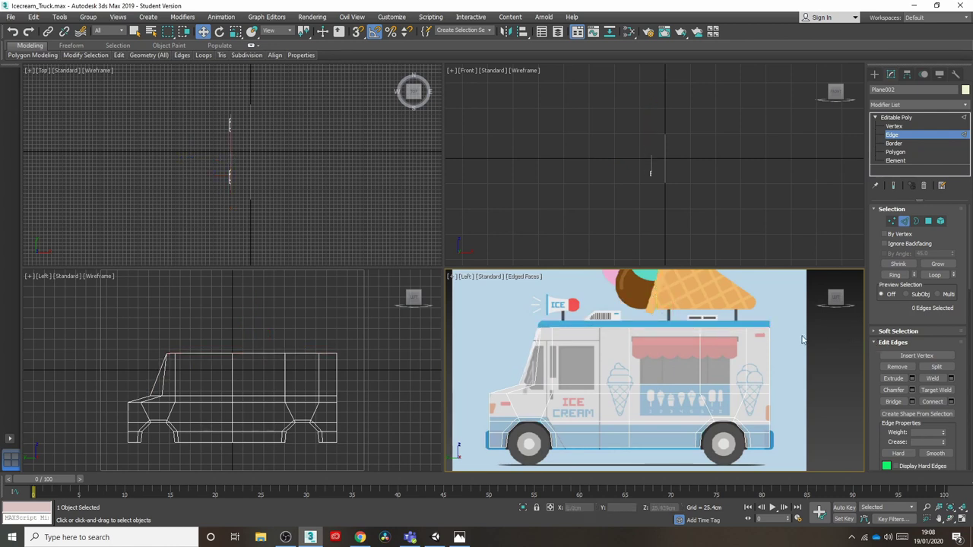
# - Move the vertex on the bonnet towards the windscreen base, and shift the middle vertical column of six vertices slightly towards the front
pyautogui.moveTo(836, 297)
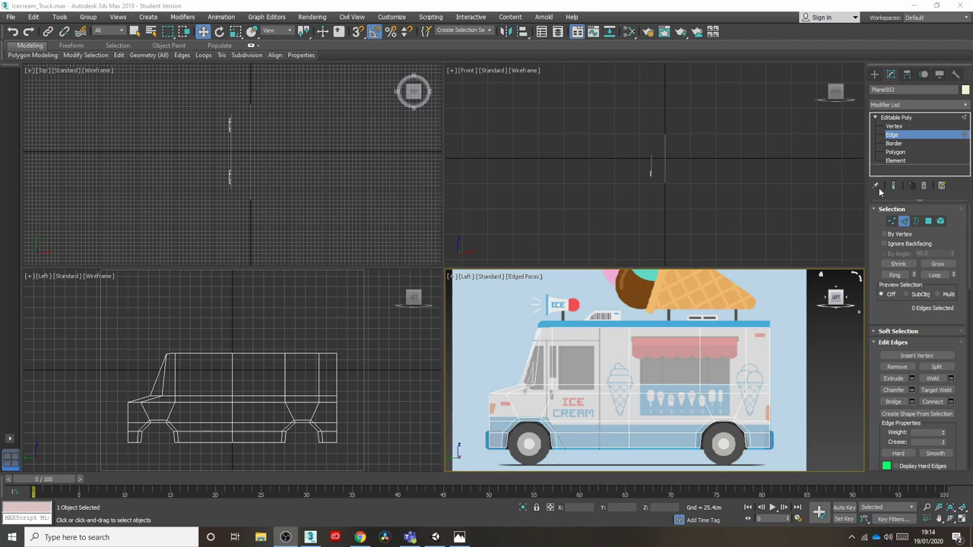
pyautogui.click(894, 126)
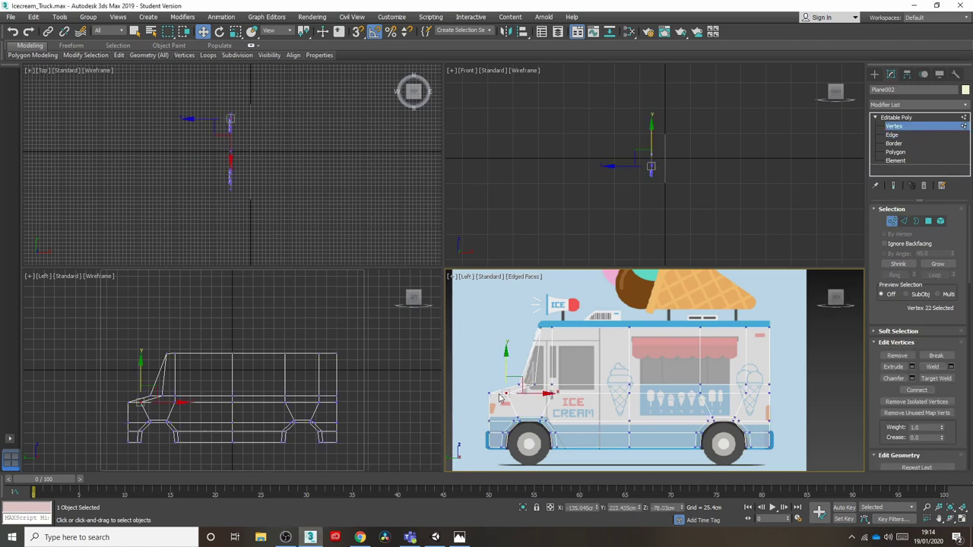
pyautogui.moveTo(500, 397); pyautogui.dragTo(539, 398)
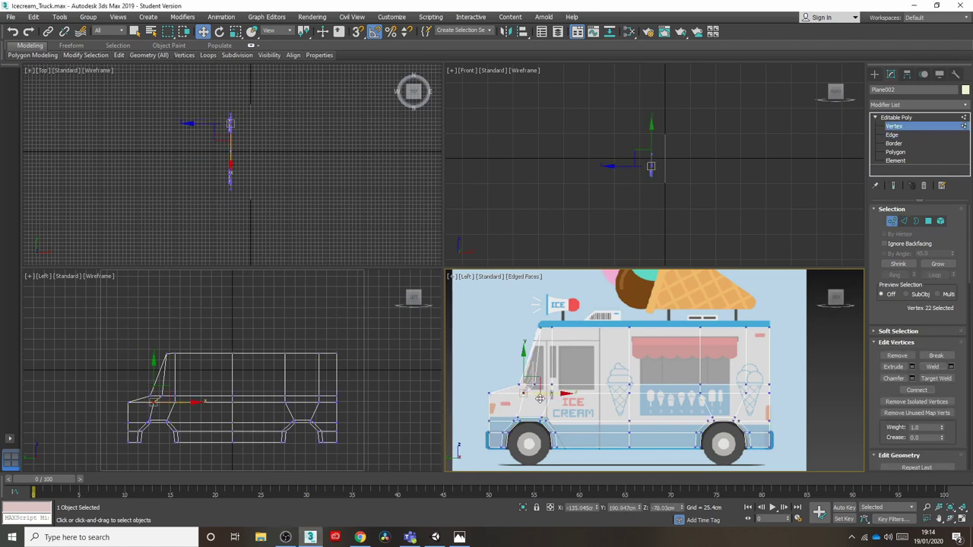
pyautogui.moveTo(540, 399); pyautogui.dragTo(518, 395, button='middle')
pyautogui.moveTo(628, 459); pyautogui.dragTo(627, 458)
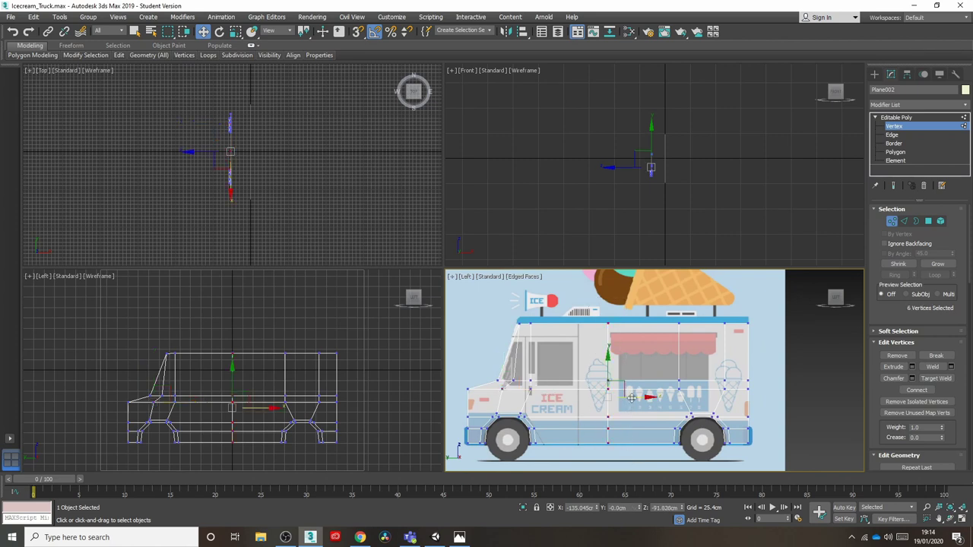
pyautogui.moveTo(626, 398); pyautogui.dragTo(623, 398)
# - Move the upper vertices of the two rear vertical edge lines slightly closer together along the truck's length
pyautogui.click(667, 365)
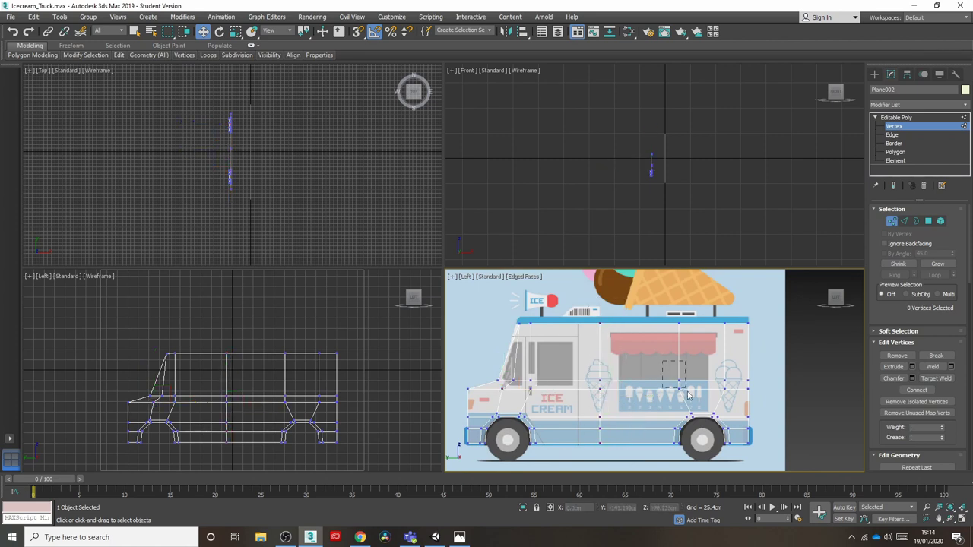
pyautogui.moveTo(688, 394); pyautogui.dragTo(716, 365)
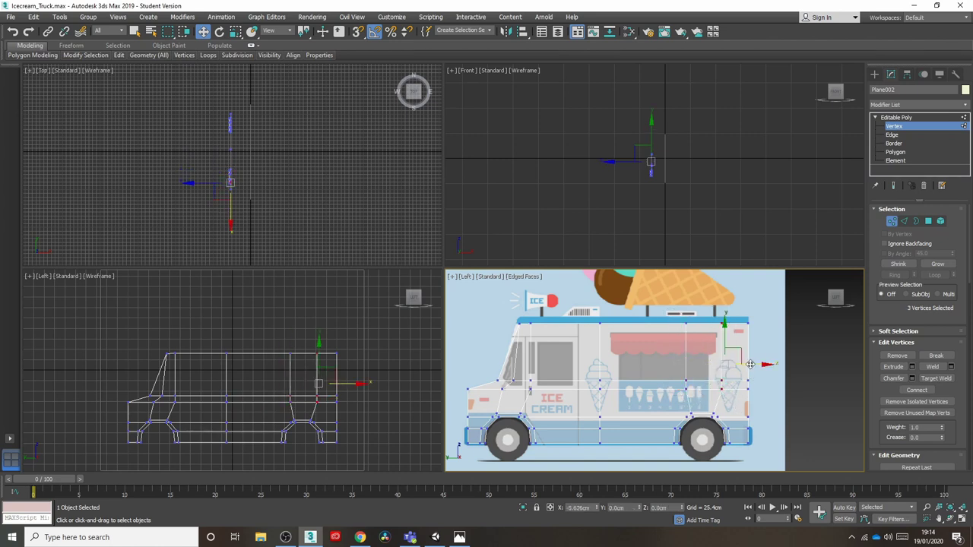
pyautogui.click(663, 367)
pyautogui.moveTo(626, 378); pyautogui.dragTo(675, 374, button='middle')
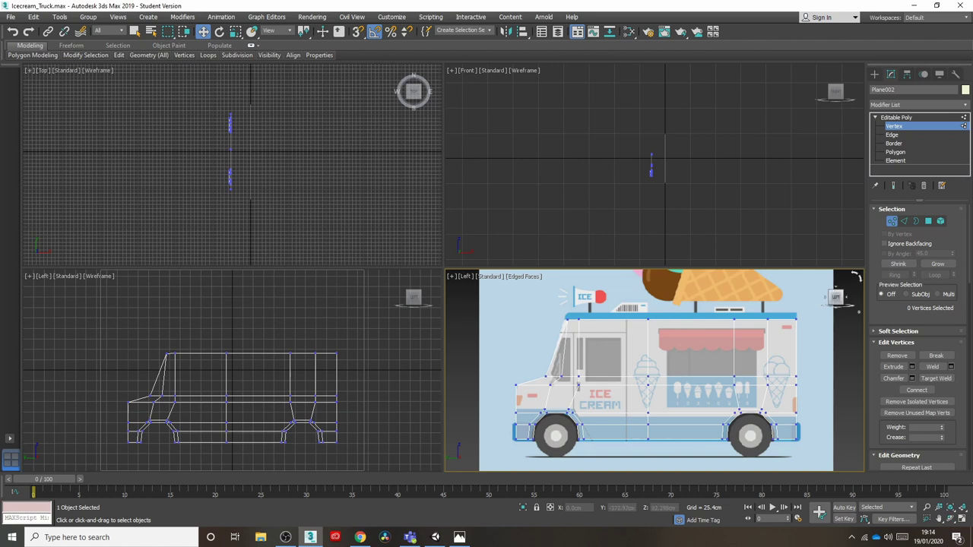
pyautogui.click(285, 537)
# - Select only the five top edges of the truck side and lower them slightly below the roof stripe
pyautogui.click(892, 135)
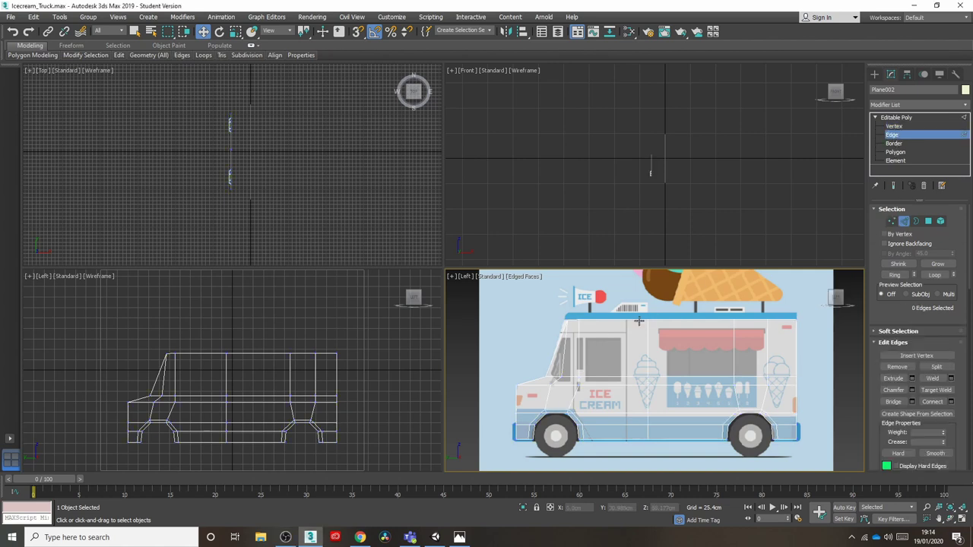
pyautogui.moveTo(551, 288); pyautogui.dragTo(817, 336)
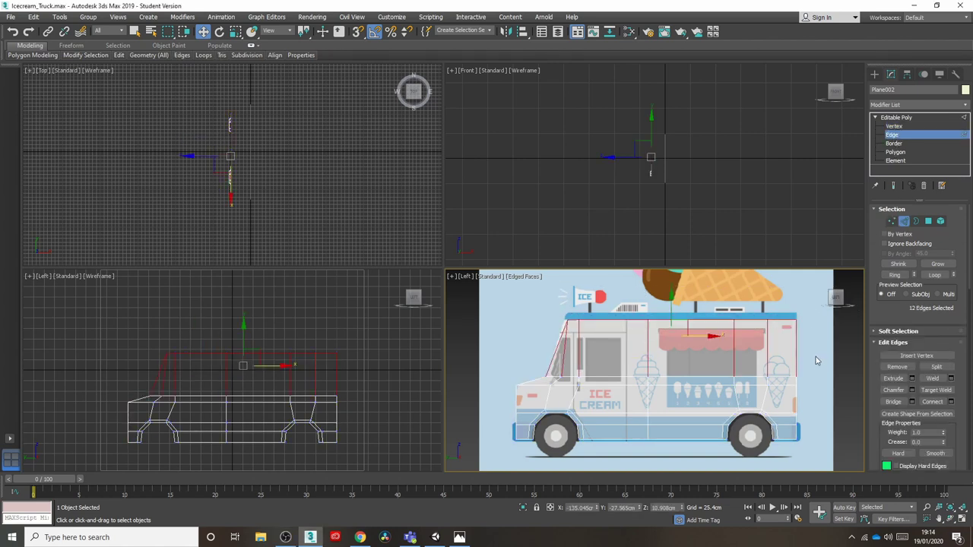
pyautogui.moveTo(619, 369); pyautogui.dragTo(534, 353)
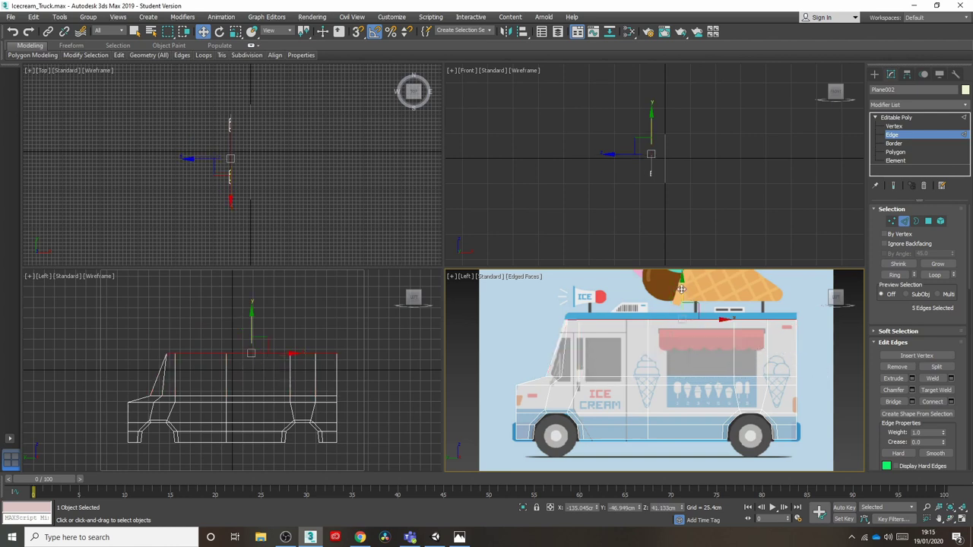
pyautogui.moveTo(681, 292); pyautogui.dragTo(677, 292)
pyautogui.click(597, 298)
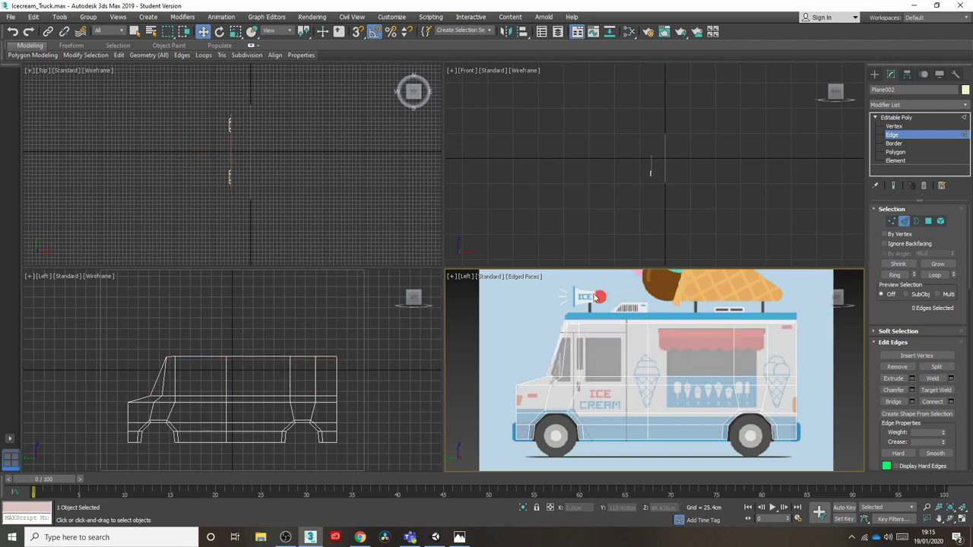
# - Select the top edge loop and extrude it upward as a new strip of polygons covering the blue roof stripe
pyautogui.click(691, 323)
pyautogui.click(781, 317)
pyautogui.hotkey('ctrl', 'z')
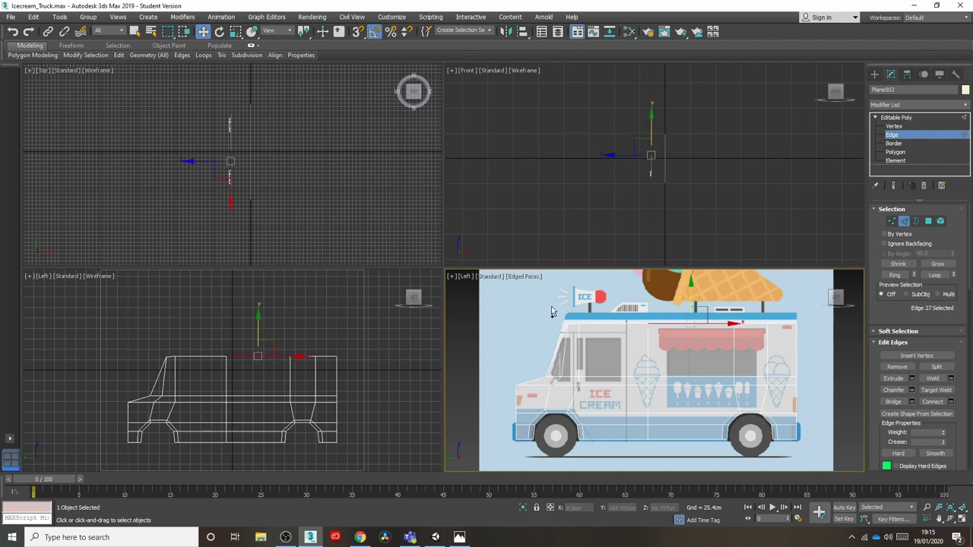
pyautogui.hotkey('ctrl', 'z')
pyautogui.doubleClick(650, 324)
pyautogui.moveTo(683, 303); pyautogui.dragTo(694, 294)
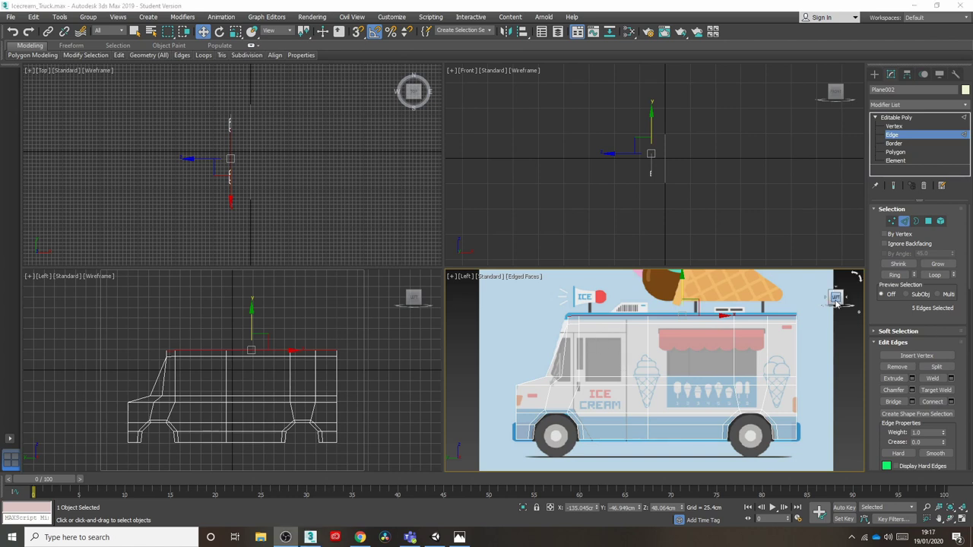
# - Select the five edges along the top of the roof strip in an angled view
pyautogui.moveTo(836, 298); pyautogui.dragTo(815, 303)
pyautogui.moveTo(538, 365); pyautogui.dragTo(788, 349, button='middle')
pyautogui.keyDown('alt'); pyautogui.moveTo(675, 350); pyautogui.dragTo(616, 332, button='middle'); pyautogui.keyUp('alt')
pyautogui.click(633, 305)
pyautogui.doubleClick(612, 318)
pyautogui.click(628, 325)
pyautogui.scroll(2, 627, 324)
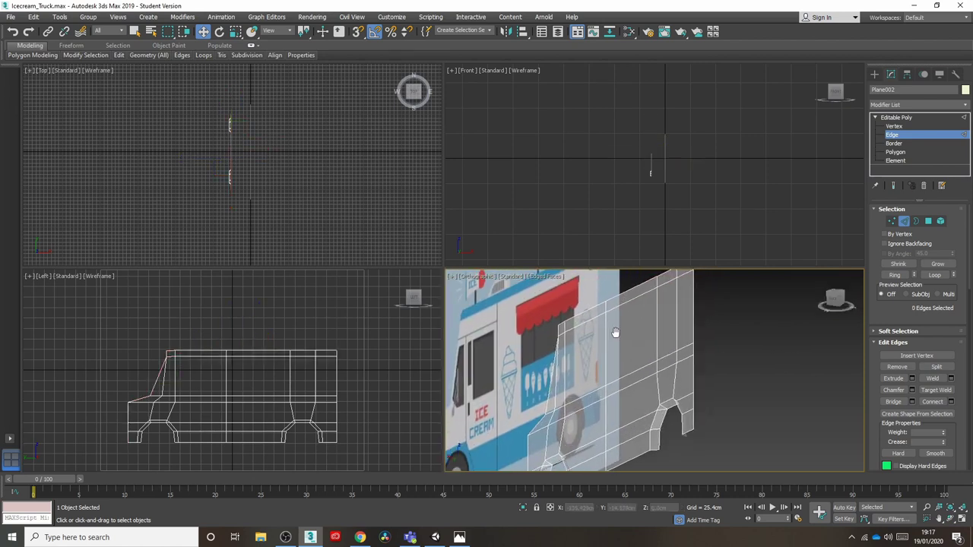
pyautogui.doubleClick(580, 321)
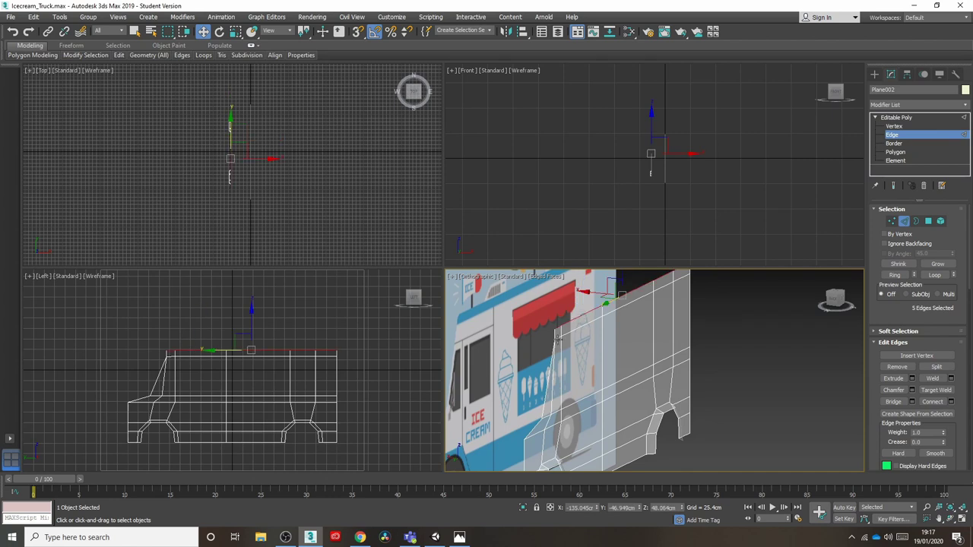
# - Add the five edges along the bottom of the roof strip to the edge selection
pyautogui.keyDown('ctrl'); pyautogui.click(556, 339); pyautogui.keyUp('ctrl')
pyautogui.keyDown('ctrl'); pyautogui.click(588, 332); pyautogui.keyUp('ctrl')
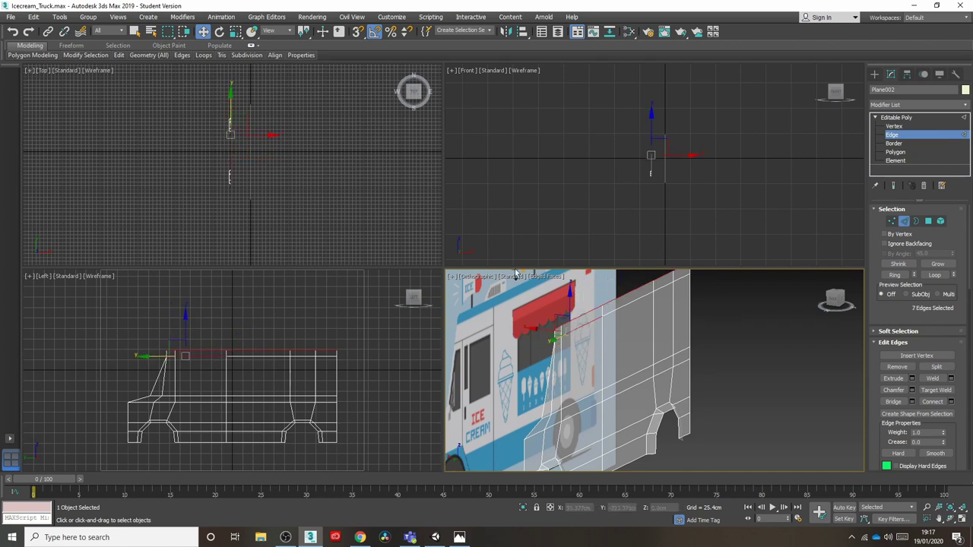
pyautogui.click(144, 31)
pyautogui.keyDown('ctrl'); pyautogui.click(632, 301); pyautogui.keyUp('ctrl')
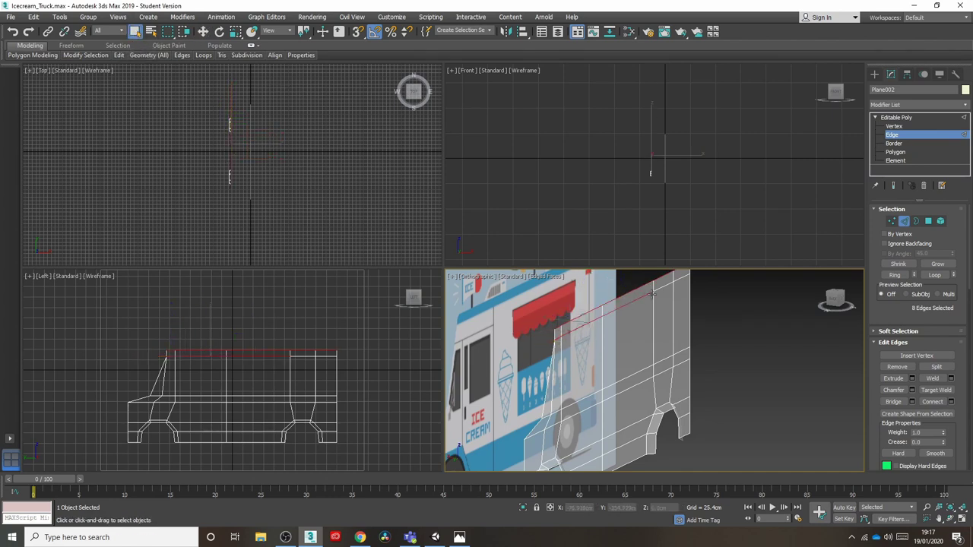
pyautogui.keyDown('ctrl'); pyautogui.click(661, 286); pyautogui.keyUp('ctrl')
pyautogui.keyDown('ctrl'); pyautogui.click(682, 276); pyautogui.keyUp('ctrl')
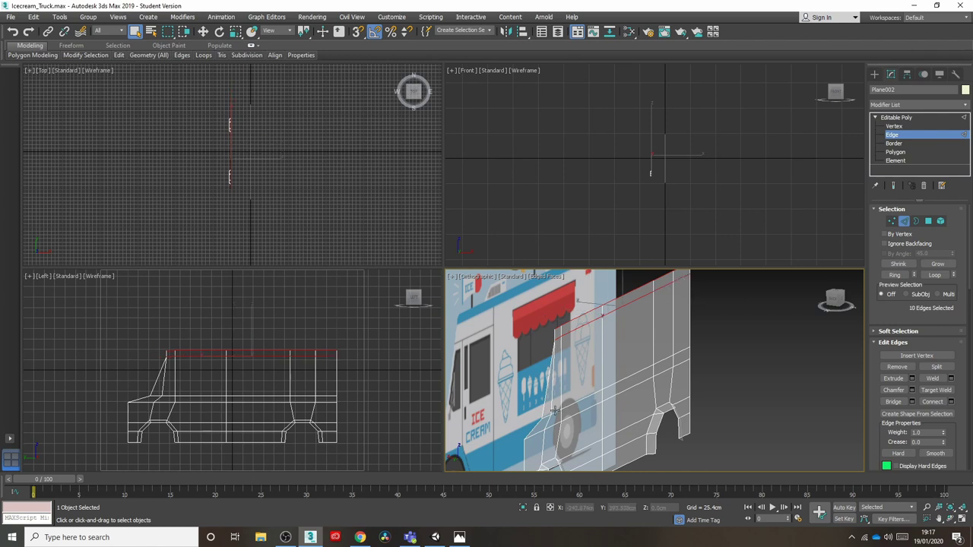
# - Add the six edges of the horizontal line just below the windows to the edge selection
pyautogui.keyDown('ctrl'); pyautogui.click(585, 397); pyautogui.keyUp('ctrl')
pyautogui.keyDown('ctrl'); pyautogui.click(628, 377); pyautogui.keyUp('ctrl')
pyautogui.keyDown('ctrl'); pyautogui.click(661, 361); pyautogui.keyUp('ctrl')
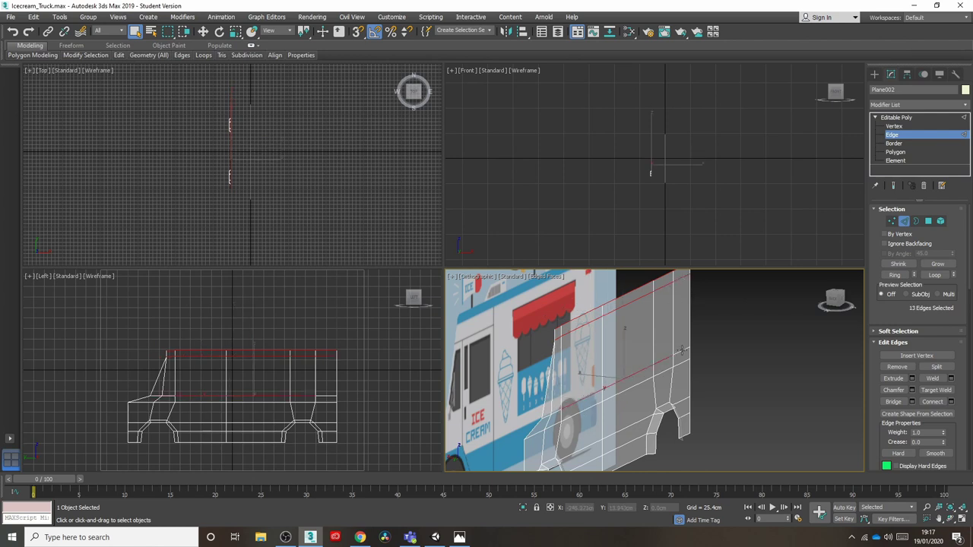
pyautogui.keyDown('ctrl'); pyautogui.click(679, 352); pyautogui.keyUp('ctrl')
pyautogui.keyDown('ctrl'); pyautogui.click(552, 416); pyautogui.keyUp('ctrl')
pyautogui.keyDown('ctrl'); pyautogui.click(547, 417); pyautogui.keyUp('ctrl')
# - Move the selected horizontal edges slightly inward along X towards the reference image, return to the side view and clear the selection
pyautogui.click(203, 31)
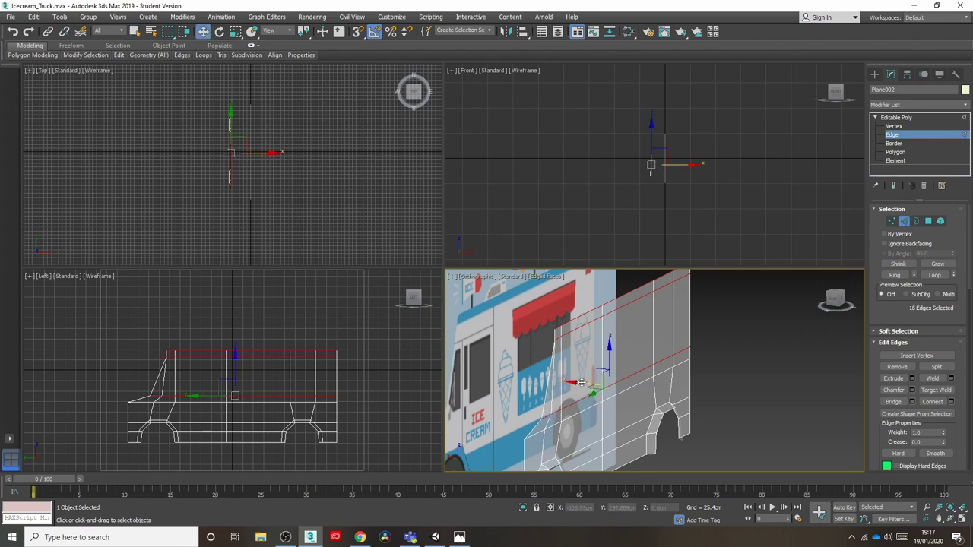
pyautogui.moveTo(581, 383); pyautogui.dragTo(573, 383)
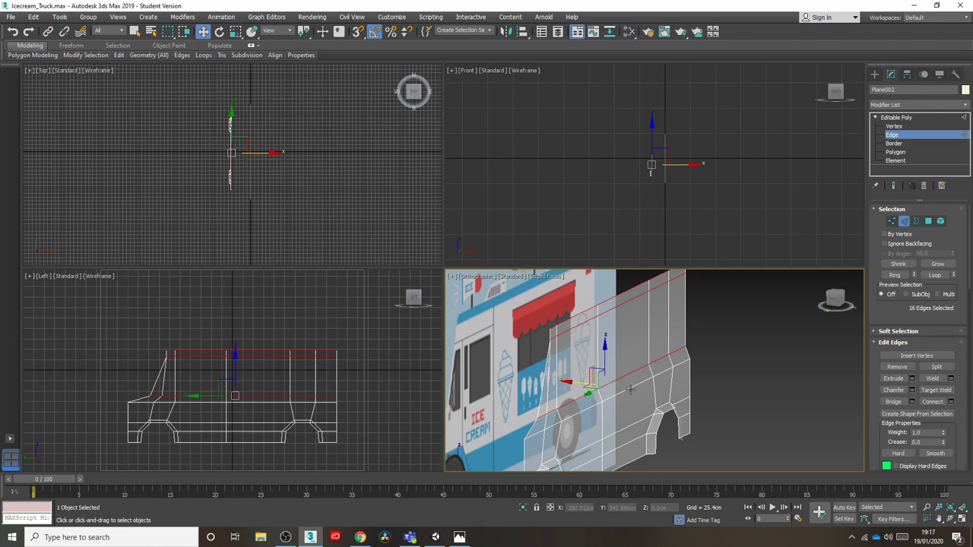
pyautogui.moveTo(628, 427); pyautogui.dragTo(650, 382, button='middle')
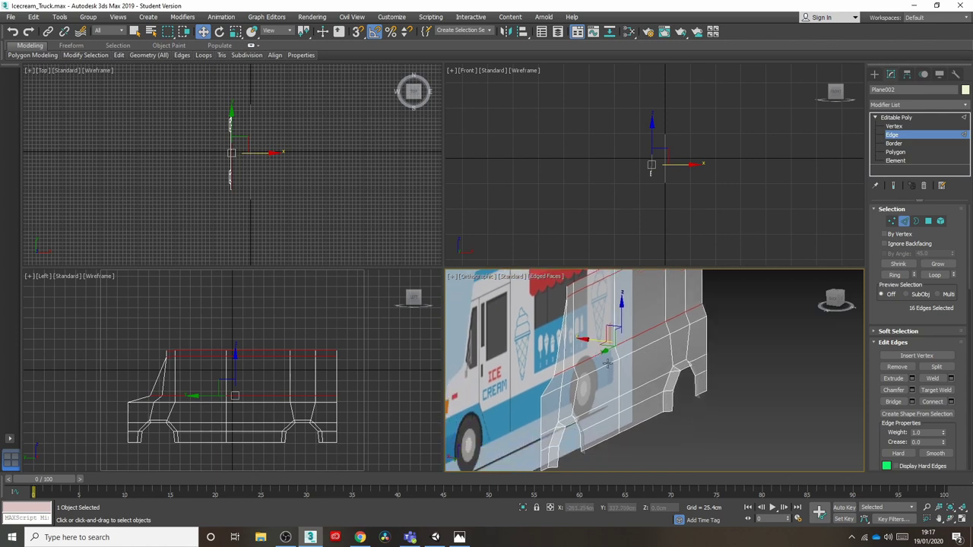
pyautogui.click(845, 300)
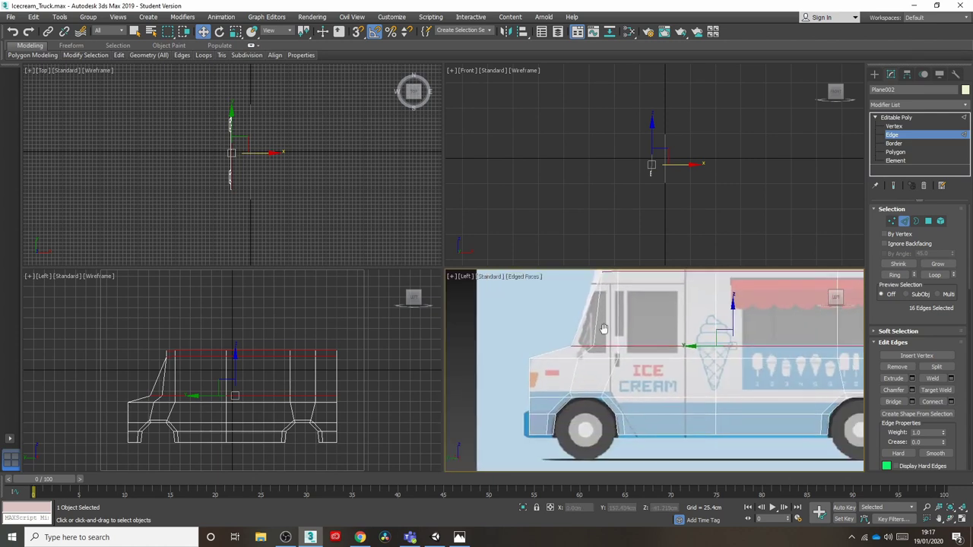
pyautogui.moveTo(613, 368); pyautogui.dragTo(617, 375, button='middle')
pyautogui.click(293, 194)
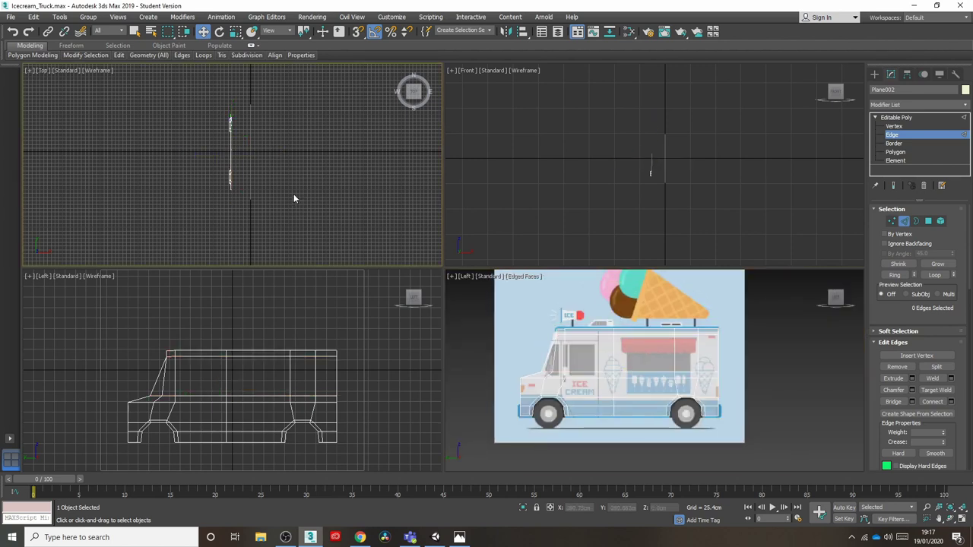
pyautogui.scroll(3, 293, 194)
pyautogui.moveTo(271, 179); pyautogui.dragTo(286, 169, button='middle')
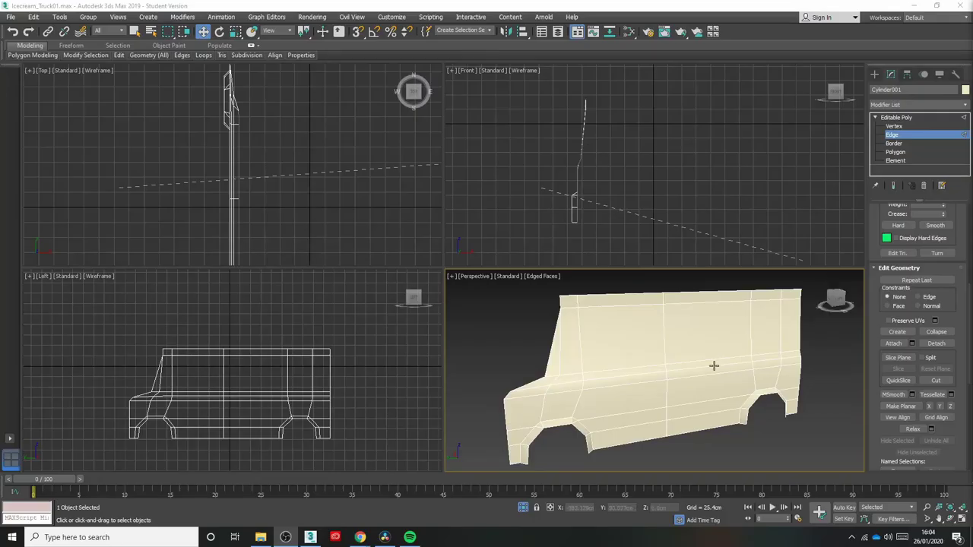
# - Select the open border of the truck side and extrude it about 139 cm inward along X to give the body depth
pyautogui.keyDown('alt'); pyautogui.moveTo(714, 366); pyautogui.dragTo(799, 326, button='middle'); pyautogui.keyUp('alt')
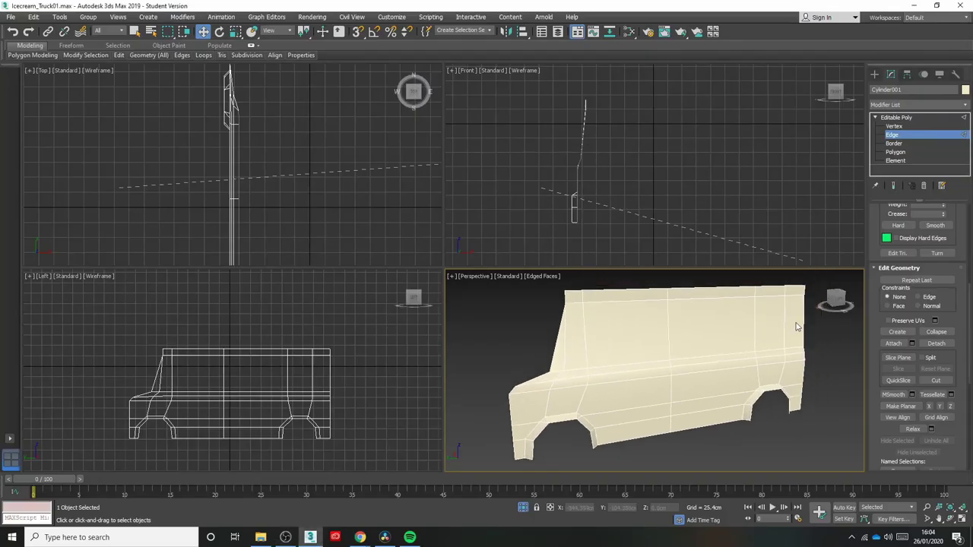
pyautogui.click(902, 153)
pyautogui.click(658, 292)
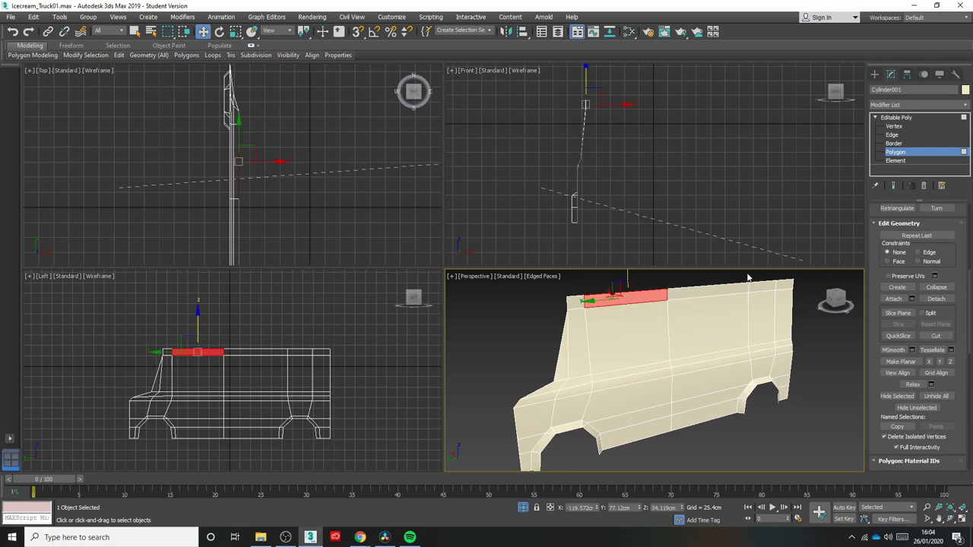
pyautogui.click(893, 143)
pyautogui.click(637, 292)
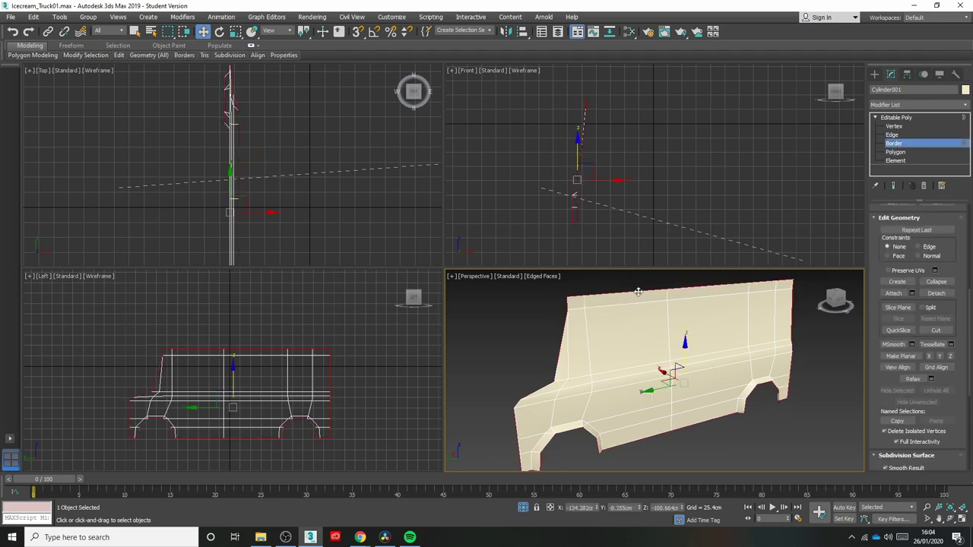
pyautogui.keyDown('shift'); pyautogui.moveTo(684, 360); pyautogui.dragTo(621, 347); pyautogui.keyUp('shift')
pyautogui.moveTo(835, 299); pyautogui.dragTo(843, 296)
pyautogui.keyDown('alt'); pyautogui.moveTo(679, 367); pyautogui.dragTo(679, 335, button='middle'); pyautogui.keyUp('alt')
pyautogui.moveTo(836, 300); pyautogui.dragTo(850, 300)
pyautogui.moveTo(753, 386); pyautogui.dragTo(702, 370, button='middle')
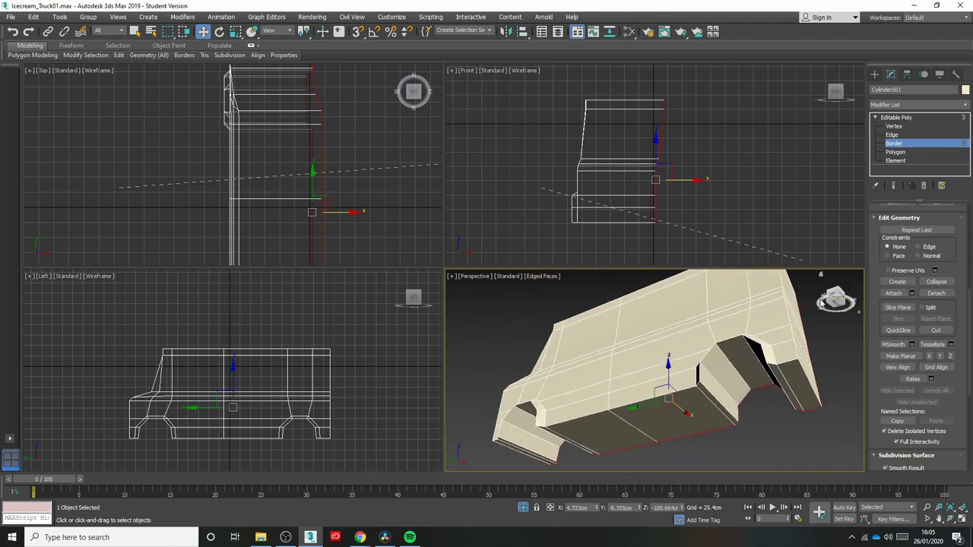
pyautogui.moveTo(832, 294); pyautogui.dragTo(850, 310)
pyautogui.keyDown('alt'); pyautogui.moveTo(621, 347); pyautogui.dragTo(706, 349, button='middle'); pyautogui.keyUp('alt')
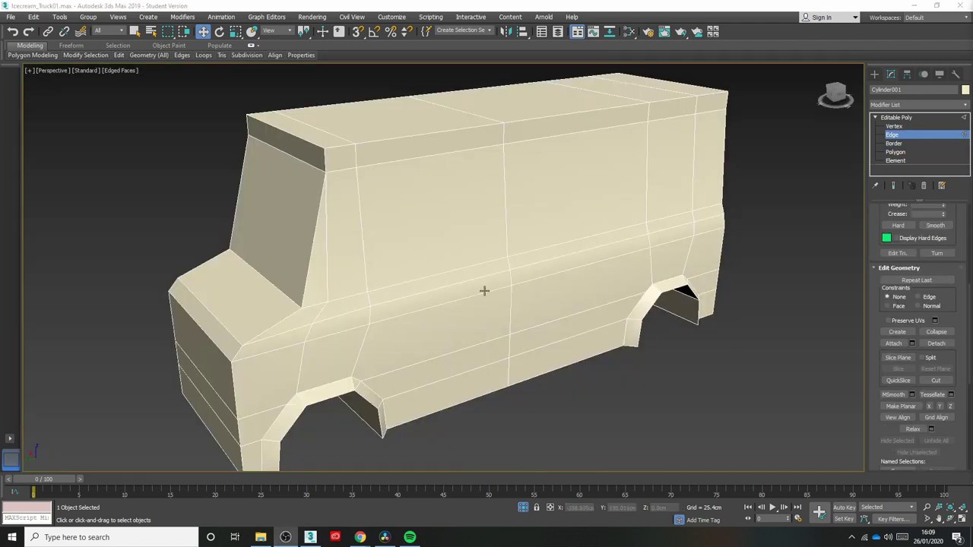
# - Select the edge outline around the truck's side, running along the front, windscreen pillar, roof and rear
pyautogui.moveTo(413, 227); pyautogui.dragTo(384, 232, button='middle')
pyautogui.click(304, 263)
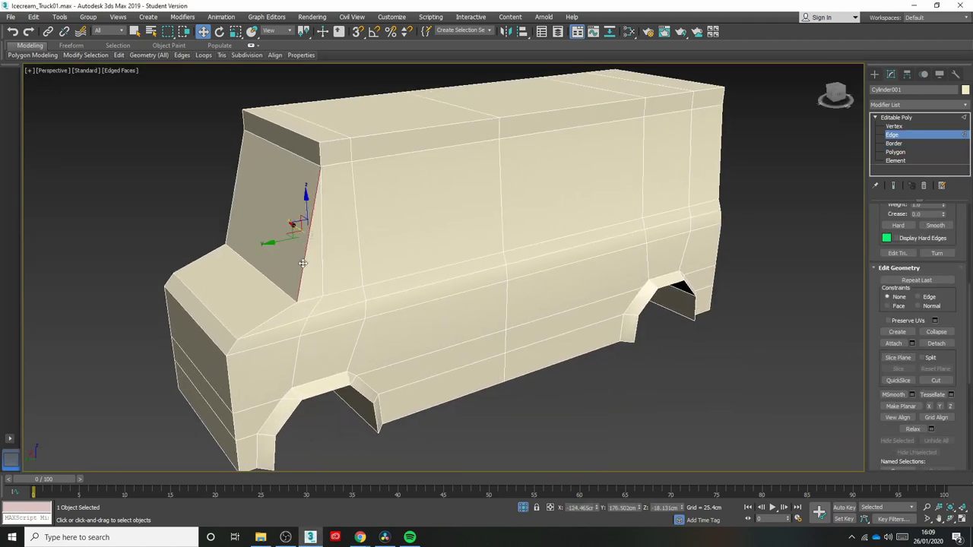
pyautogui.doubleClick(302, 263)
pyautogui.keyDown('ctrl'); pyautogui.doubleClick(377, 137); pyautogui.keyUp('ctrl')
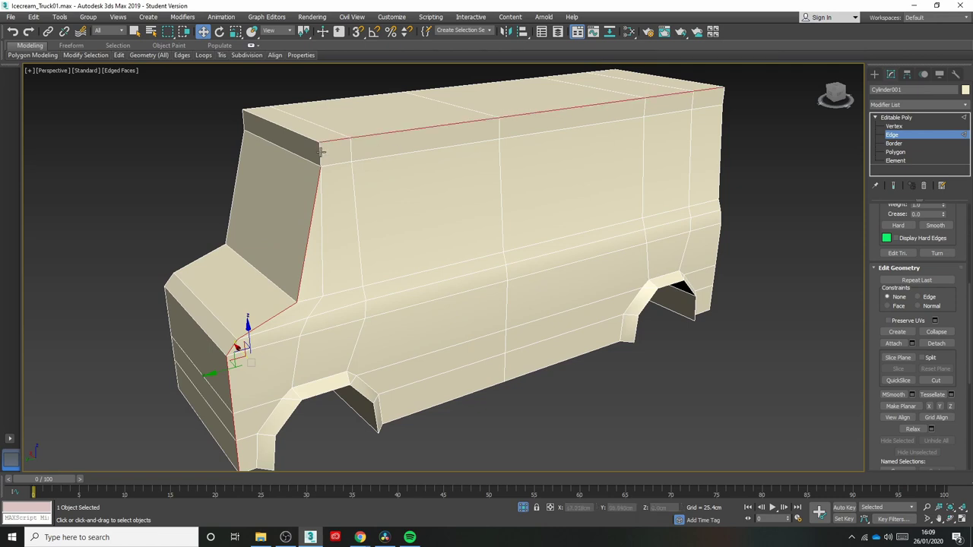
pyautogui.keyDown('alt'); pyautogui.moveTo(340, 154); pyautogui.dragTo(383, 203, button='middle'); pyautogui.keyUp('alt')
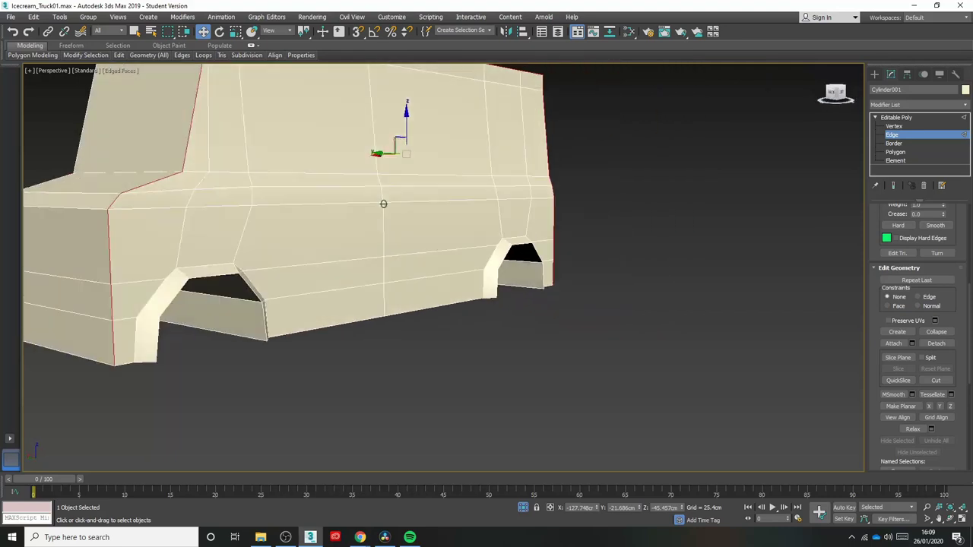
pyautogui.scroll(-6, 383, 204)
pyautogui.moveTo(412, 269); pyautogui.dragTo(426, 274, button='middle')
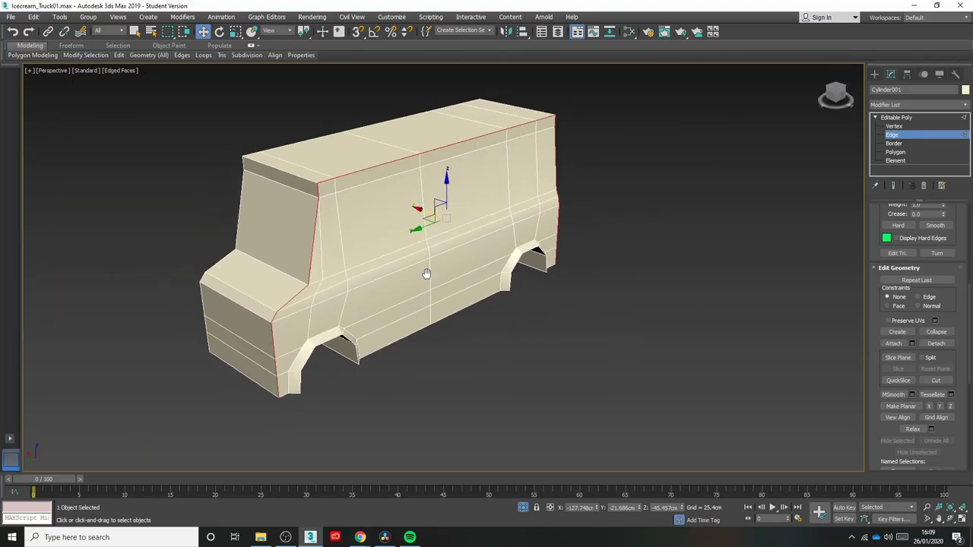
pyautogui.scroll(4, 926, 349)
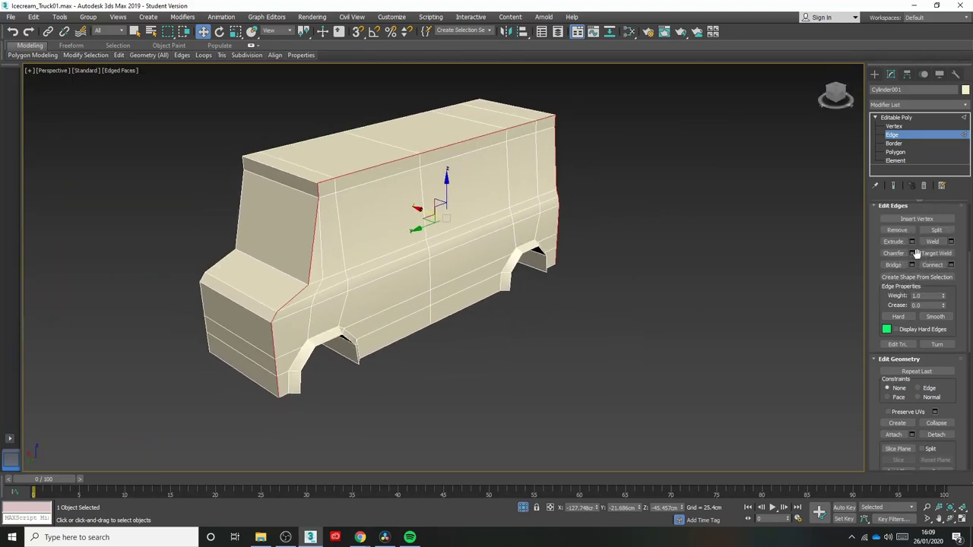
# - Chamfer the selected side outline edges to bevel the truck's front, roof and rear corners
pyautogui.click(912, 253)
pyautogui.moveTo(451, 289); pyautogui.dragTo(451, 279)
pyautogui.click(448, 361)
pyautogui.scroll(5, 417, 306)
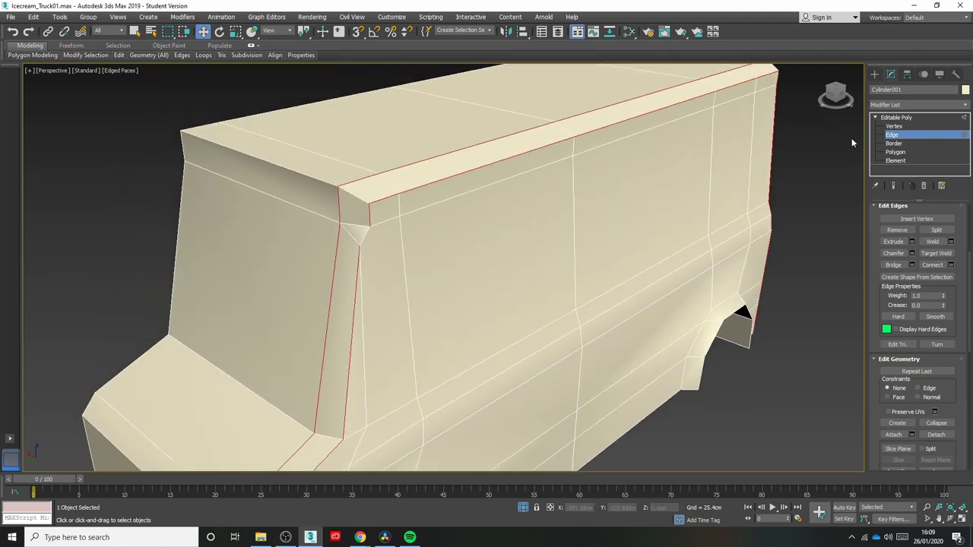
# - Delete the small triangular polygon at the upper end of the windscreen pillar, just below the roof strip
pyautogui.click(899, 151)
pyautogui.click(732, 427)
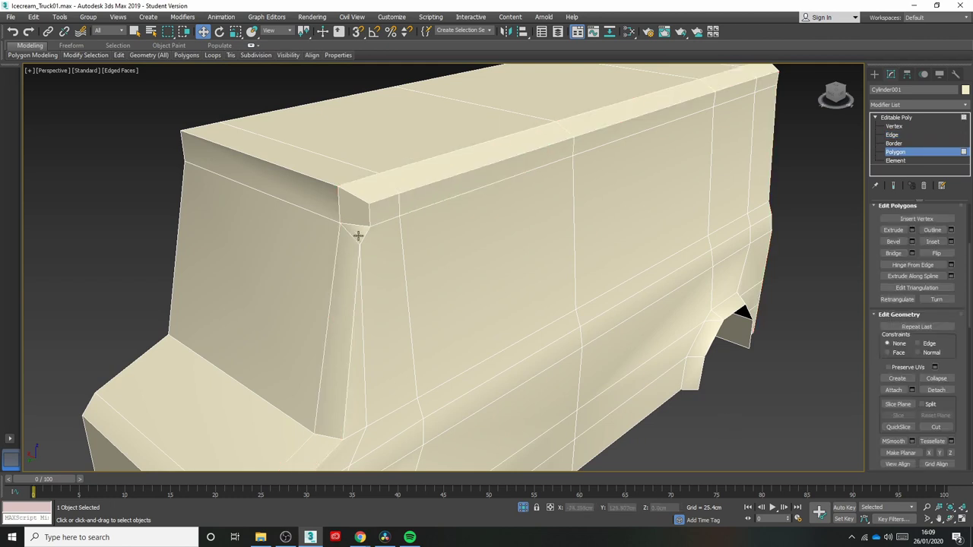
pyautogui.click(357, 234)
pyautogui.scroll(3, 340, 222)
pyautogui.press('Delete')
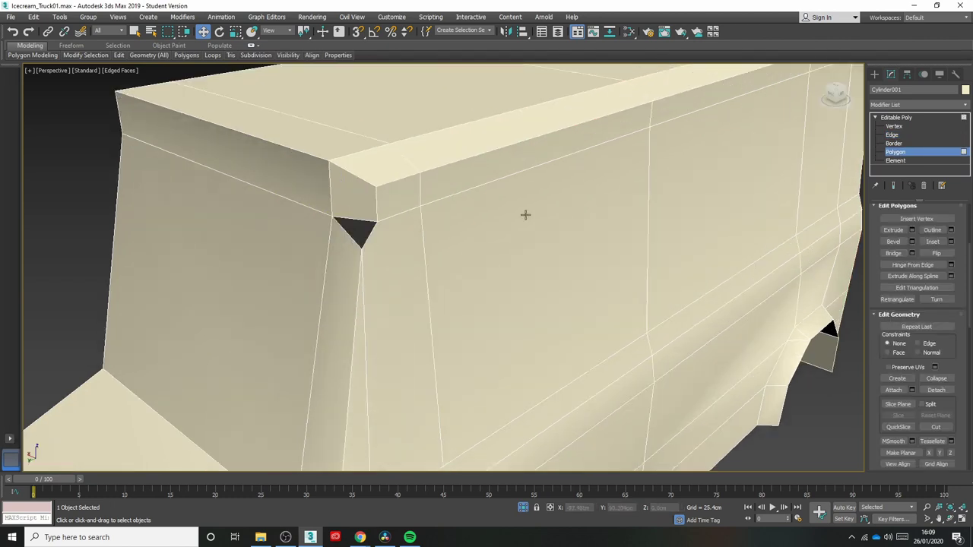
# - Target-weld the pillar's loose upper vertex to the roof strip's outer corner vertex to close the triangular hole
pyautogui.click(894, 126)
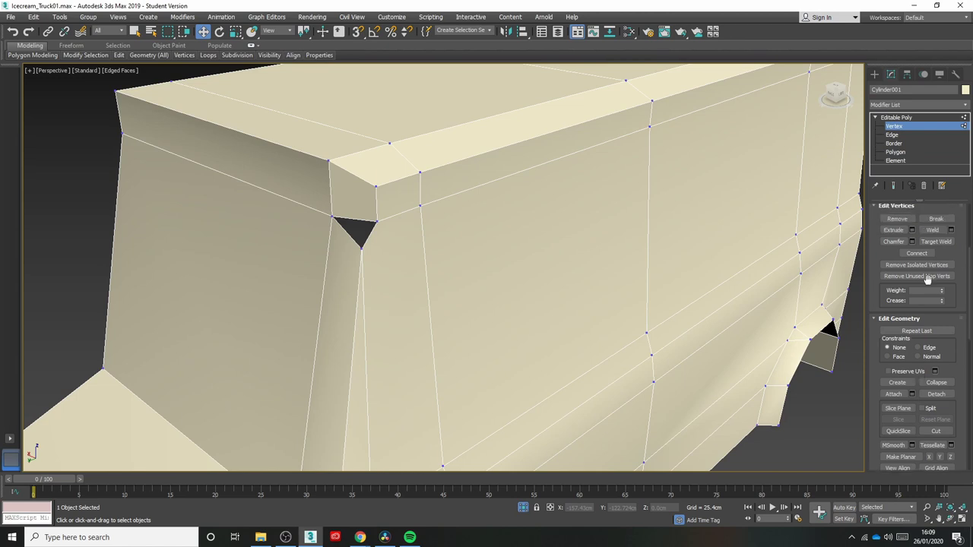
pyautogui.scroll(-5, 560, 263)
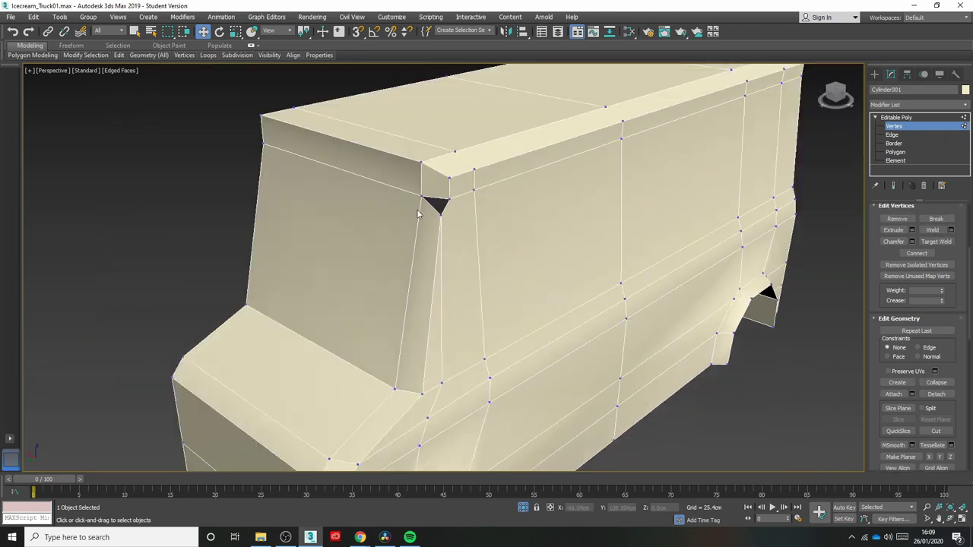
pyautogui.scroll(2, 422, 210)
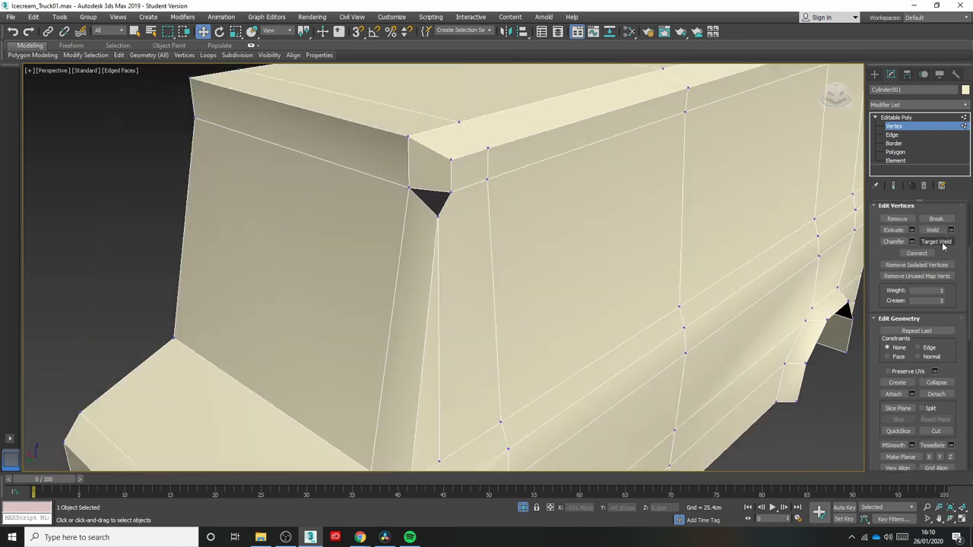
pyautogui.scroll(-6, 447, 198)
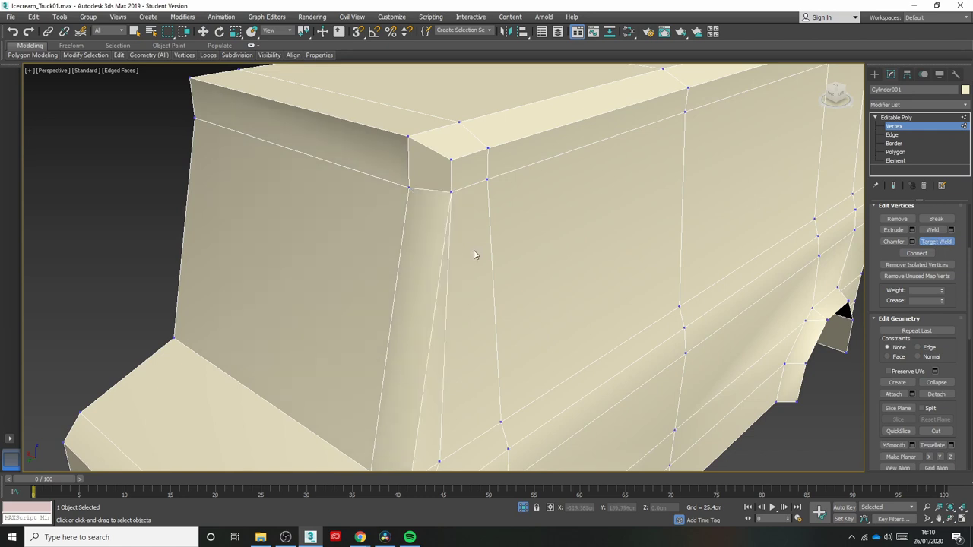
# - Connect the vertex pairs across the chamfered corners on the truck's underside, first at the front and then at the rear
pyautogui.keyDown('alt'); pyautogui.moveTo(573, 282); pyautogui.dragTo(573, 283, button='middle'); pyautogui.keyUp('alt')
pyautogui.scroll(4, 573, 283)
pyautogui.scroll(-5, 673, 187)
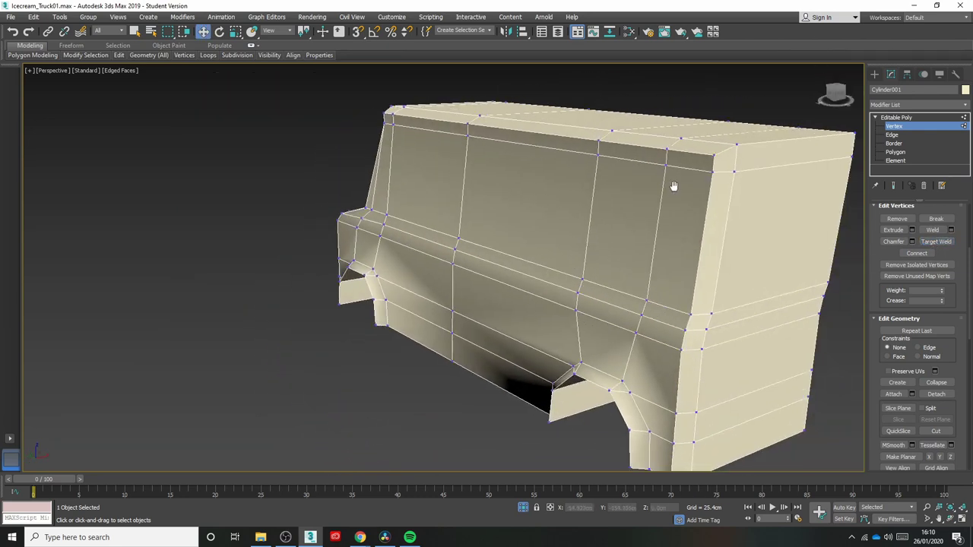
pyautogui.keyDown('alt'); pyautogui.moveTo(687, 226); pyautogui.dragTo(689, 237, button='middle'); pyautogui.keyUp('alt')
pyautogui.keyDown('alt'); pyautogui.moveTo(527, 218); pyautogui.dragTo(527, 218, button='middle'); pyautogui.keyUp('alt')
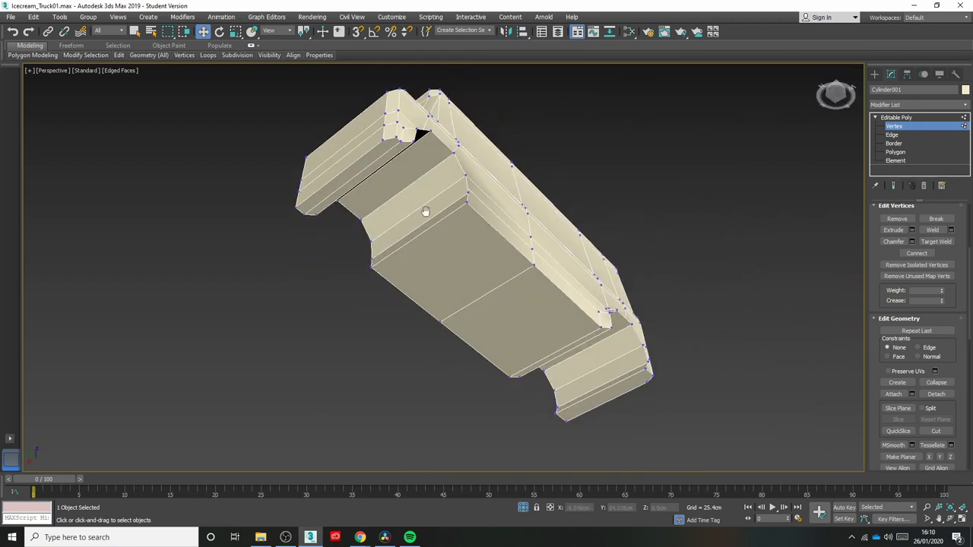
pyautogui.scroll(3, 385, 190)
pyautogui.scroll(4, 418, 202)
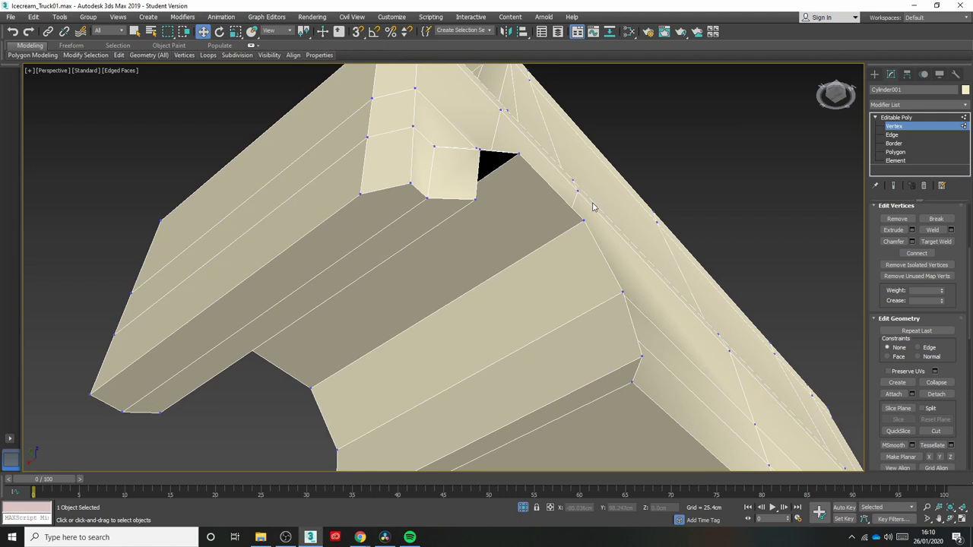
pyautogui.click(894, 126)
pyautogui.click(894, 126)
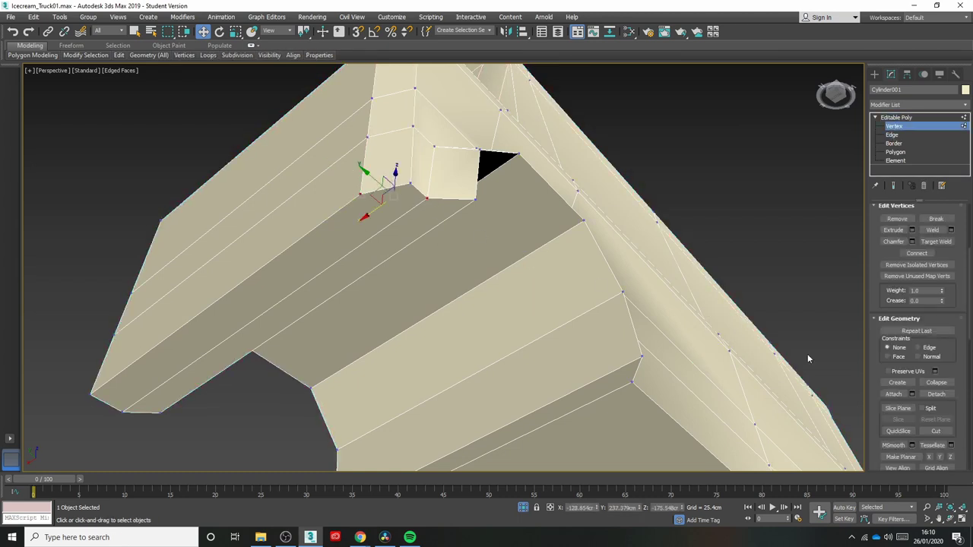
pyautogui.keyDown('alt'); pyautogui.moveTo(587, 363); pyautogui.dragTo(562, 374, button='middle'); pyautogui.keyUp('alt')
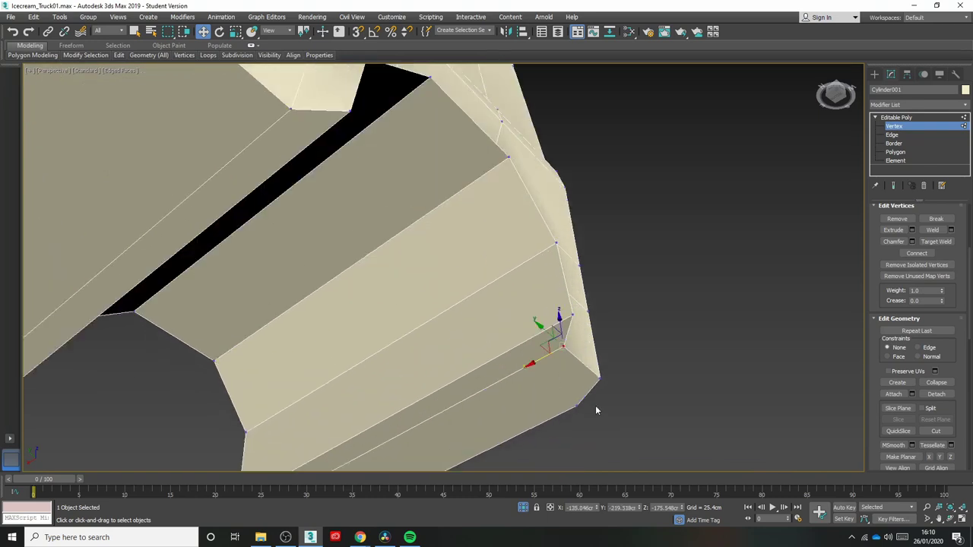
pyautogui.click(732, 364)
pyautogui.scroll(-5, 732, 364)
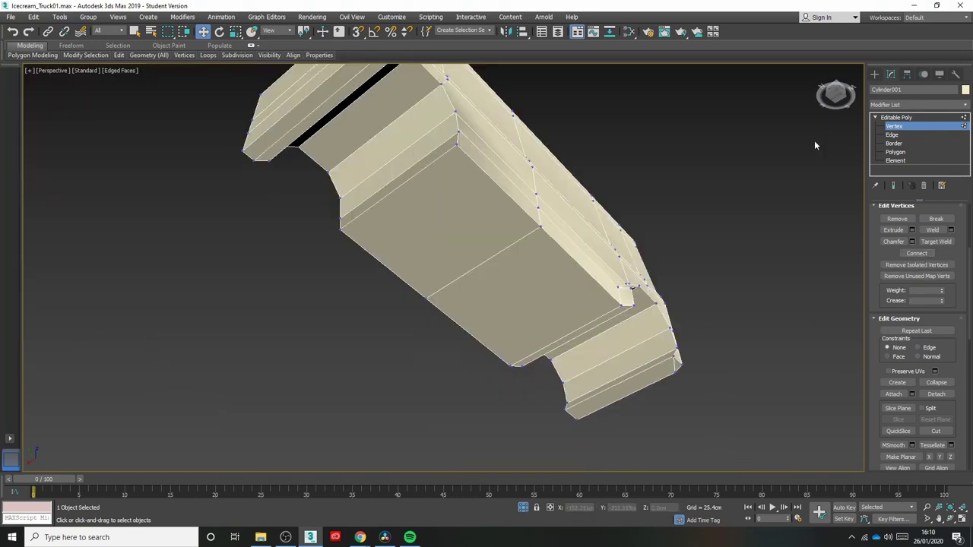
# - Select the lowest row of polygons across the truck's rear and front, including the chamfered corners, for the bumpers
pyautogui.moveTo(835, 94); pyautogui.dragTo(791, 121)
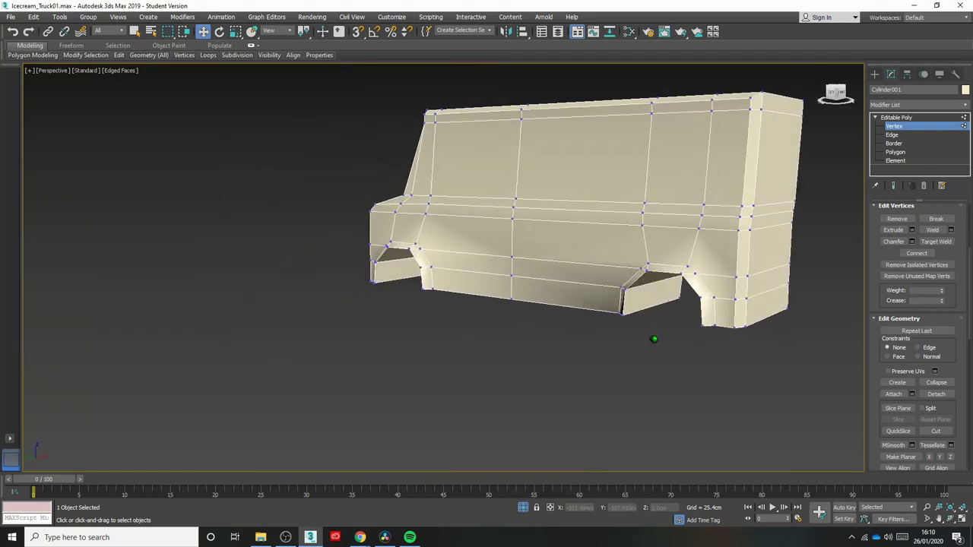
pyautogui.click(900, 152)
pyautogui.moveTo(728, 310); pyautogui.dragTo(689, 350, button='middle')
pyautogui.click(687, 352)
pyautogui.keyDown('ctrl'); pyautogui.click(696, 355); pyautogui.keyUp('ctrl')
pyautogui.keyDown('ctrl'); pyautogui.click(719, 349); pyautogui.keyUp('ctrl')
pyautogui.keyDown('alt'); pyautogui.moveTo(820, 161); pyautogui.dragTo(743, 341, button='middle'); pyautogui.keyUp('alt')
pyautogui.keyDown('ctrl'); pyautogui.click(386, 391); pyautogui.keyUp('ctrl')
pyautogui.keyDown('ctrl'); pyautogui.click(360, 388); pyautogui.keyUp('ctrl')
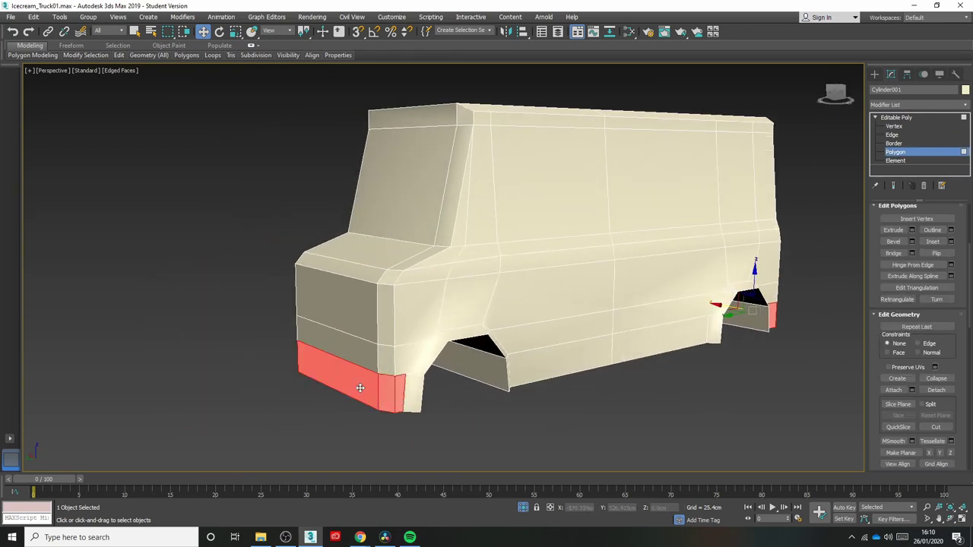
# - Extrude the selected front and rear polygons outward by about 10.4 cm to form the bumpers, and clear the selection
pyautogui.click(912, 232)
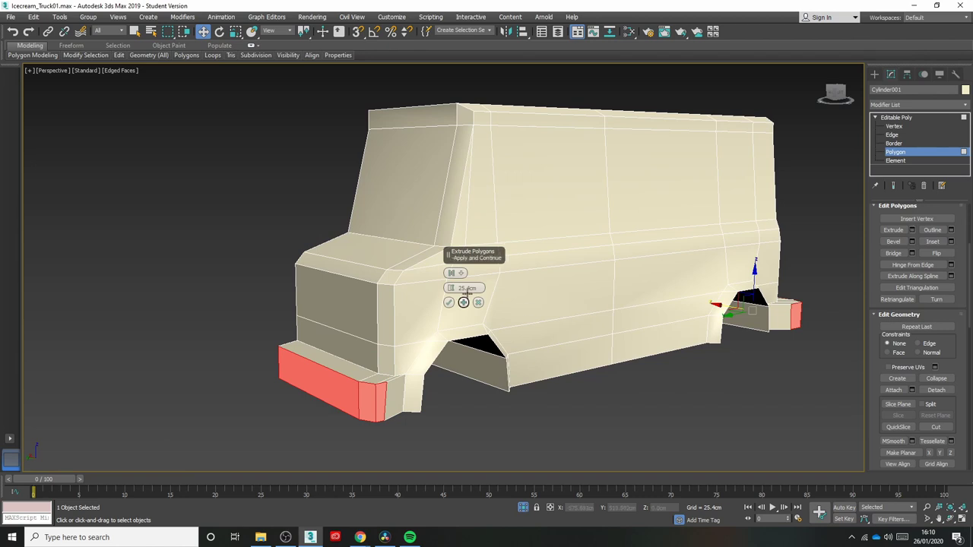
pyautogui.moveTo(450, 289); pyautogui.dragTo(454, 308)
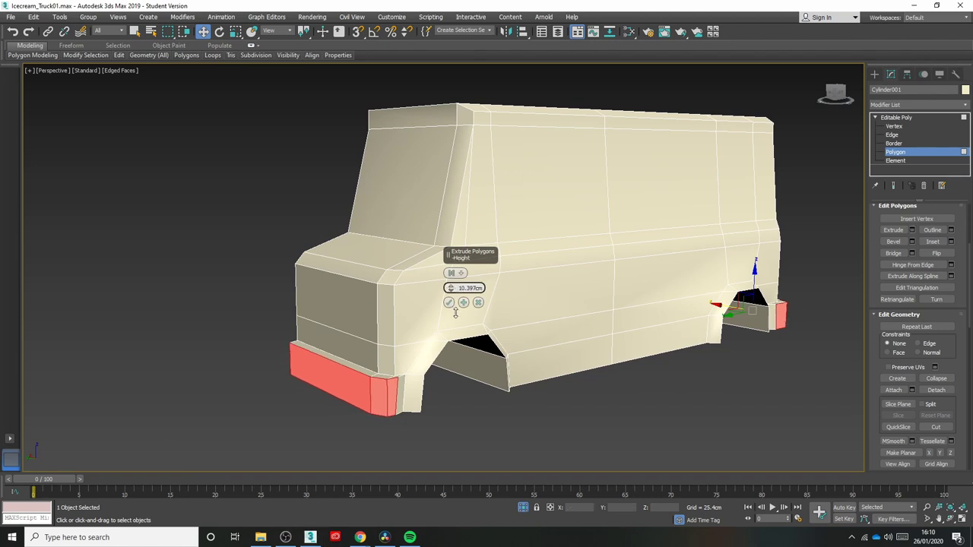
pyautogui.click(449, 302)
pyautogui.keyDown('alt'); pyautogui.moveTo(689, 187); pyautogui.dragTo(844, 358, button='middle'); pyautogui.keyUp('alt')
pyautogui.moveTo(844, 358); pyautogui.dragTo(691, 395, button='middle')
pyautogui.click(749, 400)
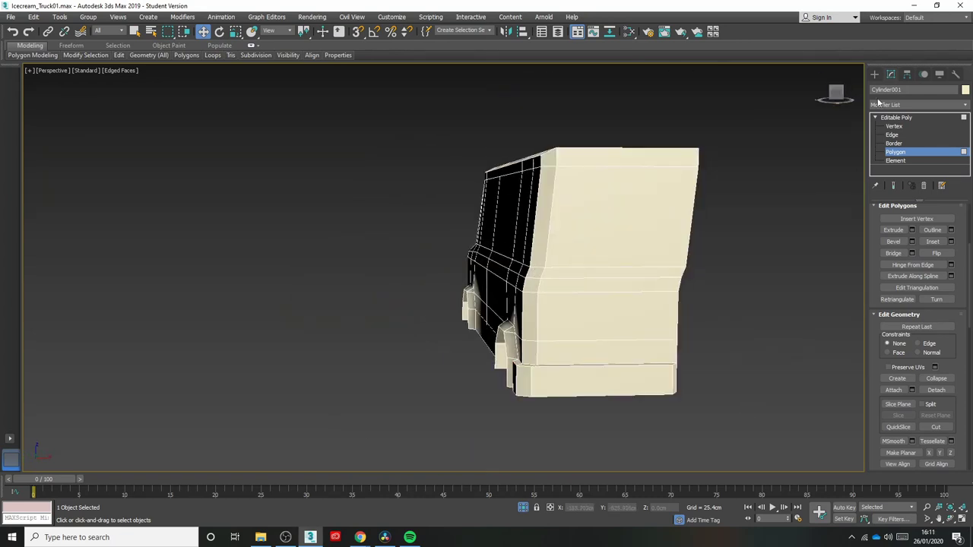
# - Select the open border along the inner side of the truck body
pyautogui.moveTo(840, 94); pyautogui.dragTo(815, 100)
pyautogui.moveTo(715, 385); pyautogui.dragTo(608, 451, button='middle')
pyautogui.moveTo(836, 95); pyautogui.dragTo(818, 104)
pyautogui.moveTo(592, 340); pyautogui.dragTo(677, 347, button='middle')
pyautogui.scroll(-4, 736, 401)
pyautogui.click(891, 134)
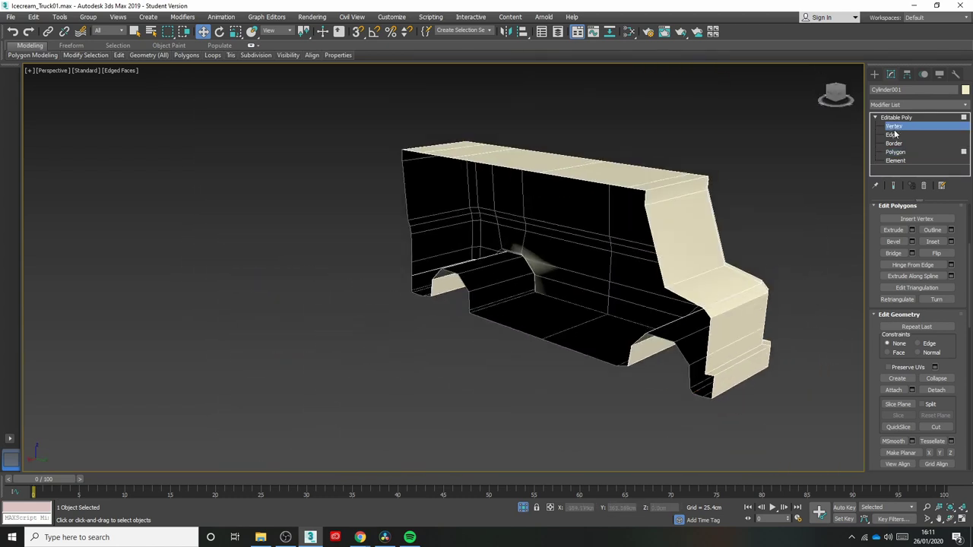
pyautogui.click(893, 143)
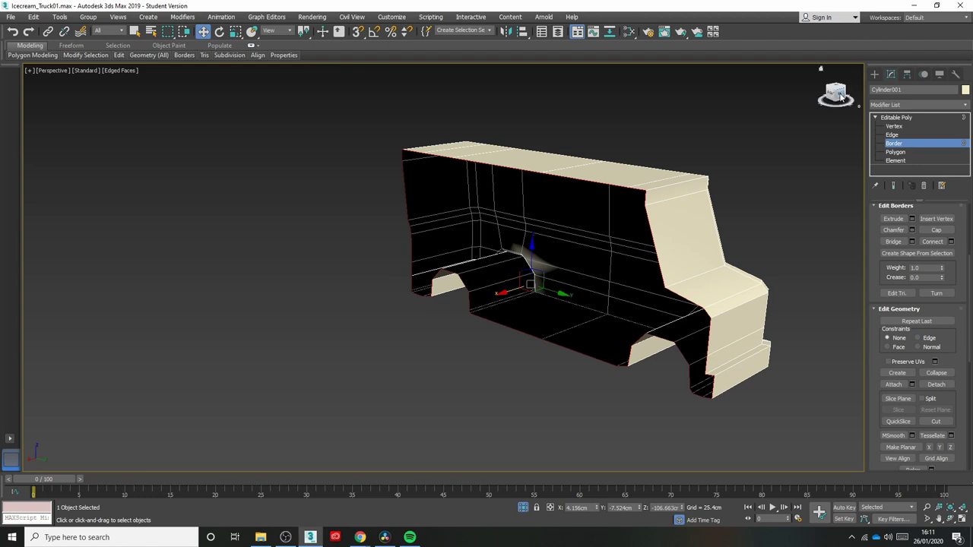
# - Flatten the selected open border with Make Planar on the Z axis
pyautogui.moveTo(841, 96); pyautogui.dragTo(818, 96)
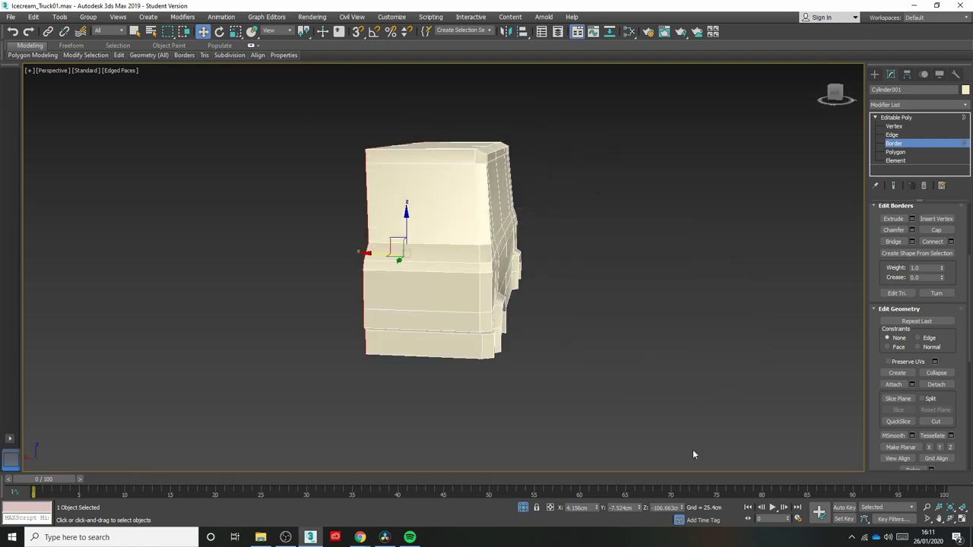
pyautogui.scroll(-1, 941, 386)
pyautogui.click(951, 418)
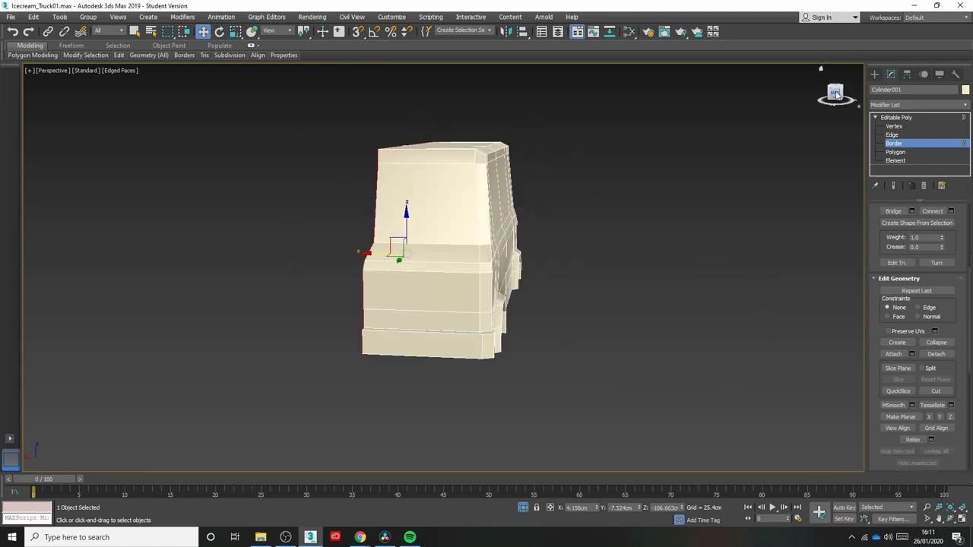
pyautogui.moveTo(837, 94)
pyautogui.mouseDown()
pyautogui.moveTo(850, 97)
pyautogui.moveTo(821, 95)
pyautogui.mouseUp()
pyautogui.moveTo(418, 275); pyautogui.dragTo(496, 323, button='middle')
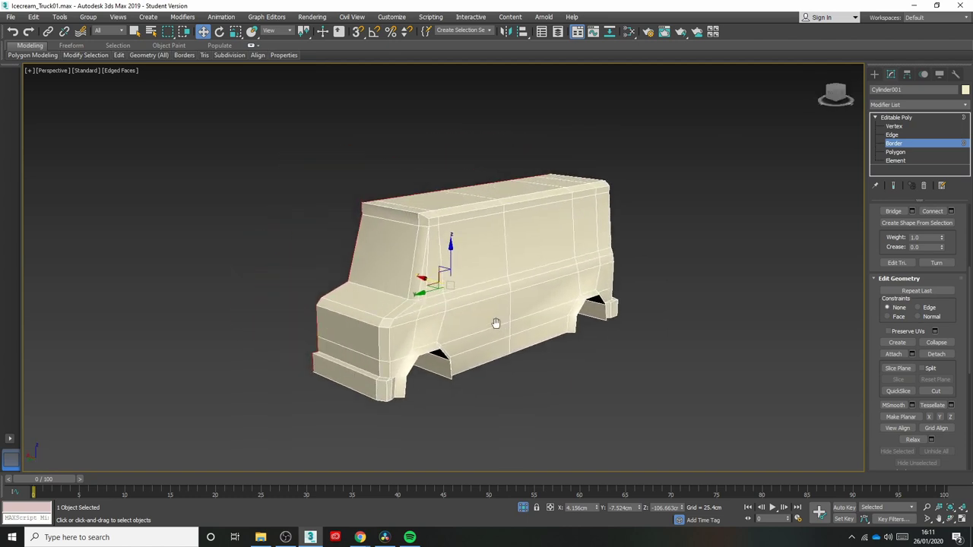
pyautogui.scroll(3, 496, 323)
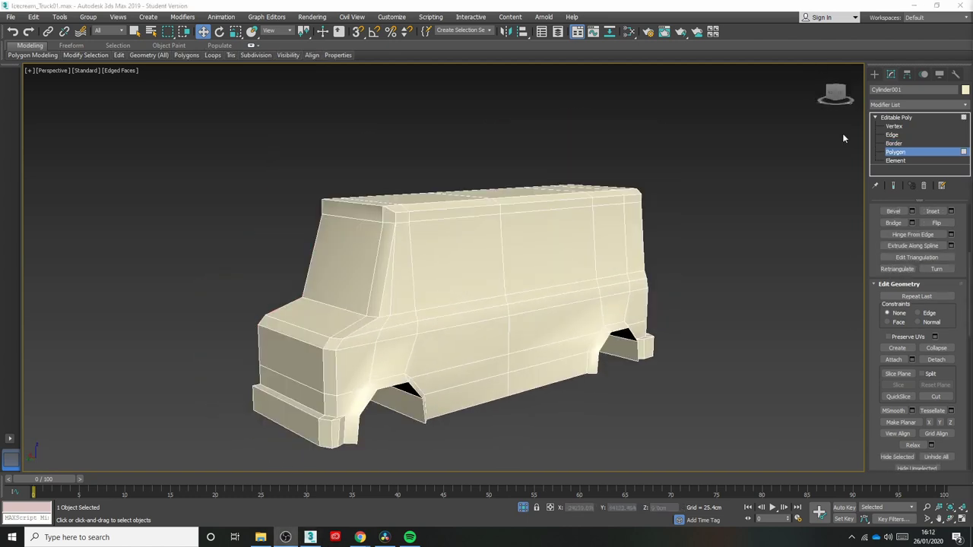
# - Apply a Symmetry modifier to the truck body with Z as the mirror axis
pyautogui.keyDown('alt'); pyautogui.moveTo(611, 383); pyautogui.dragTo(608, 395, button='middle'); pyautogui.keyUp('alt')
pyautogui.click(903, 125)
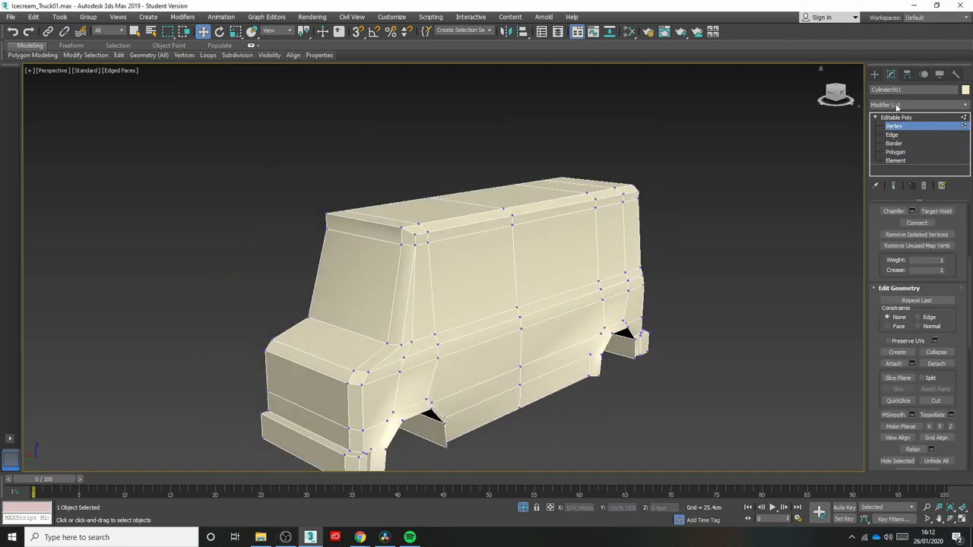
pyautogui.click(898, 104)
pyautogui.write('sym')
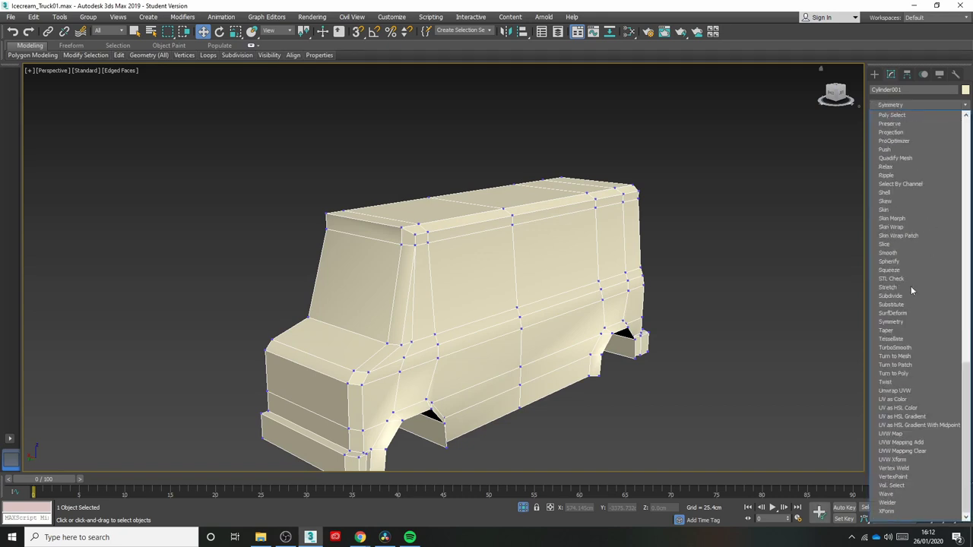
pyautogui.click(890, 321)
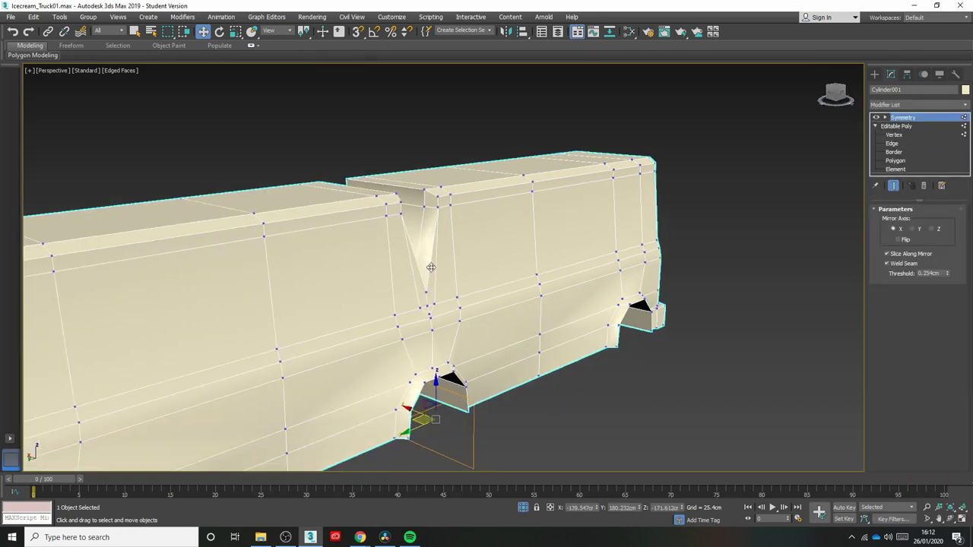
pyautogui.scroll(-3, 516, 285)
pyautogui.click(915, 230)
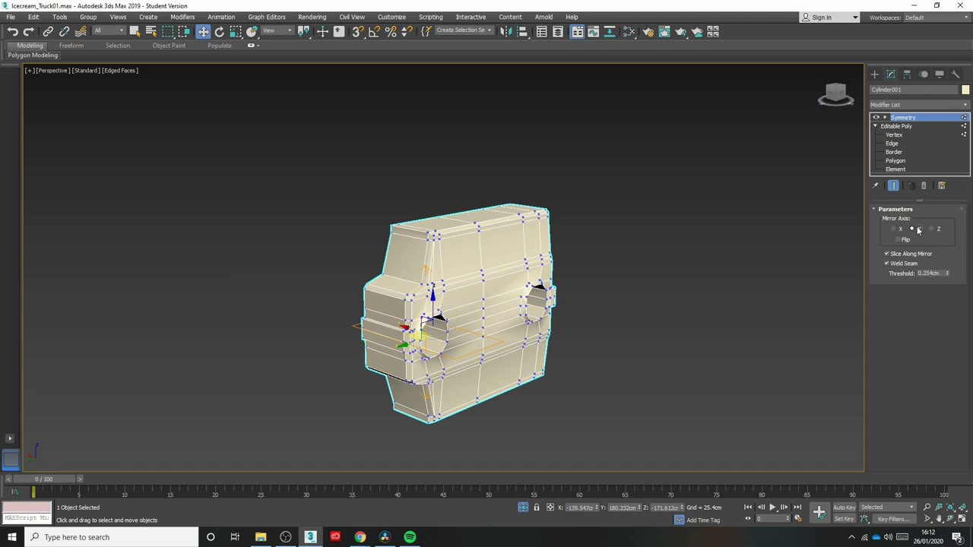
pyautogui.click(932, 230)
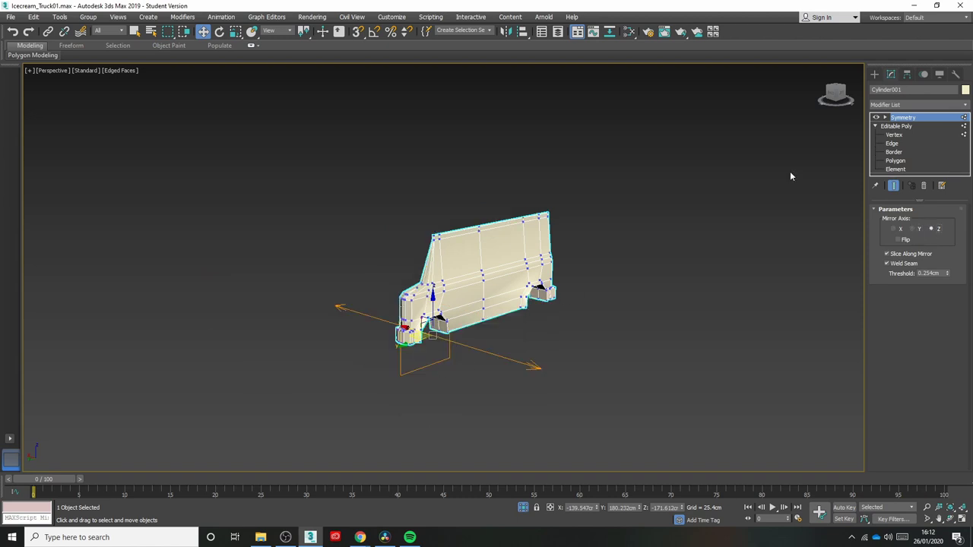
# - Move the Symmetry mirror plane along X to about -26 cm to give the truck body its full width
pyautogui.click(885, 117)
pyautogui.click(905, 126)
pyautogui.moveTo(829, 96); pyautogui.dragTo(838, 98)
pyautogui.moveTo(486, 358); pyautogui.dragTo(495, 380, button='middle')
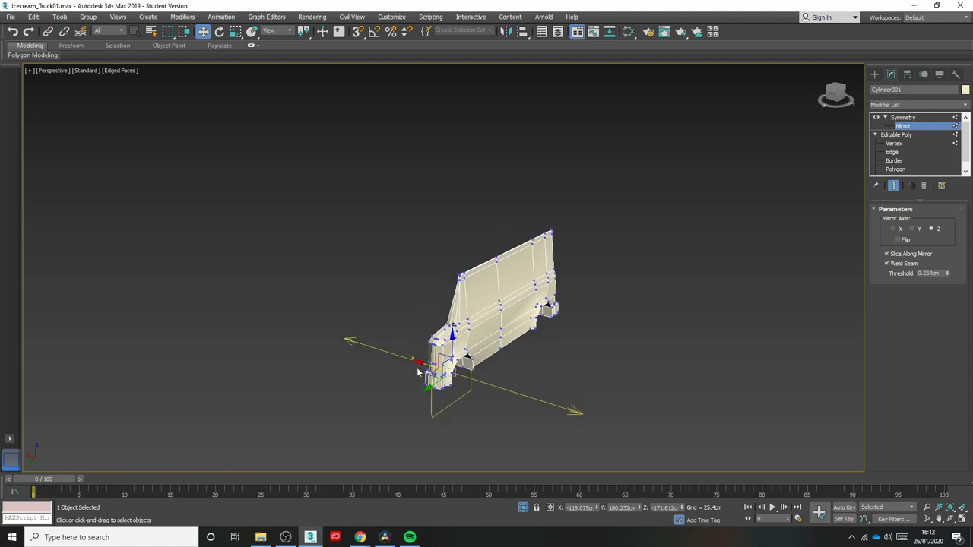
pyautogui.moveTo(424, 361); pyautogui.dragTo(390, 348)
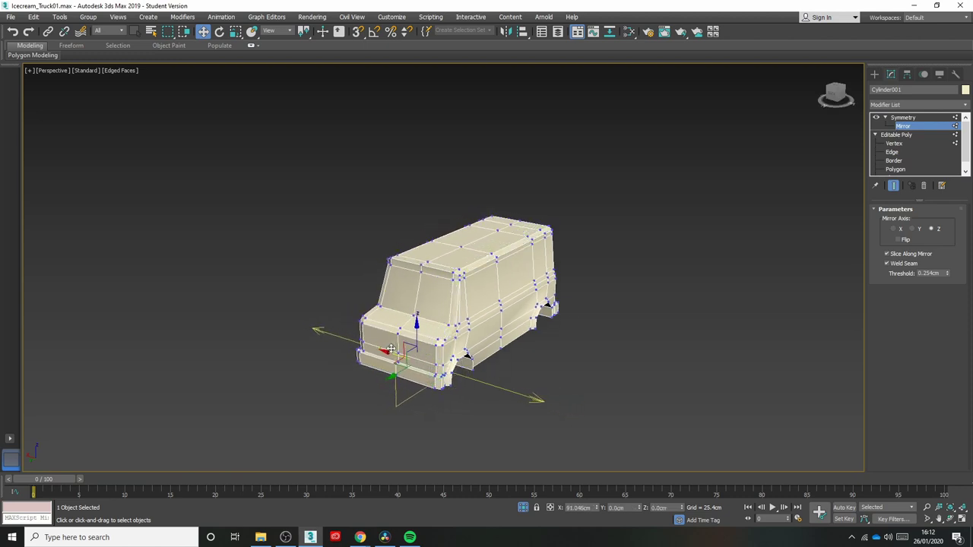
pyautogui.click(824, 102)
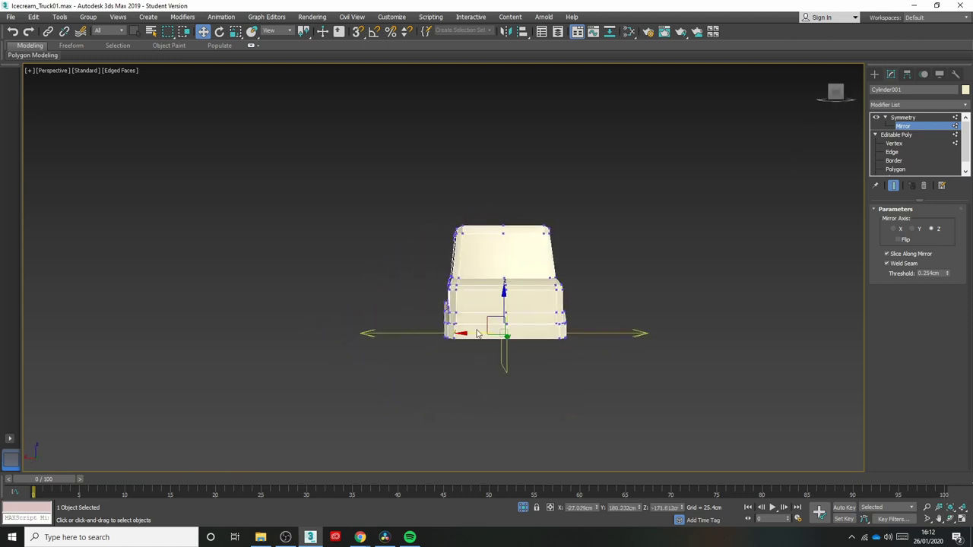
pyautogui.moveTo(477, 333); pyautogui.dragTo(476, 336)
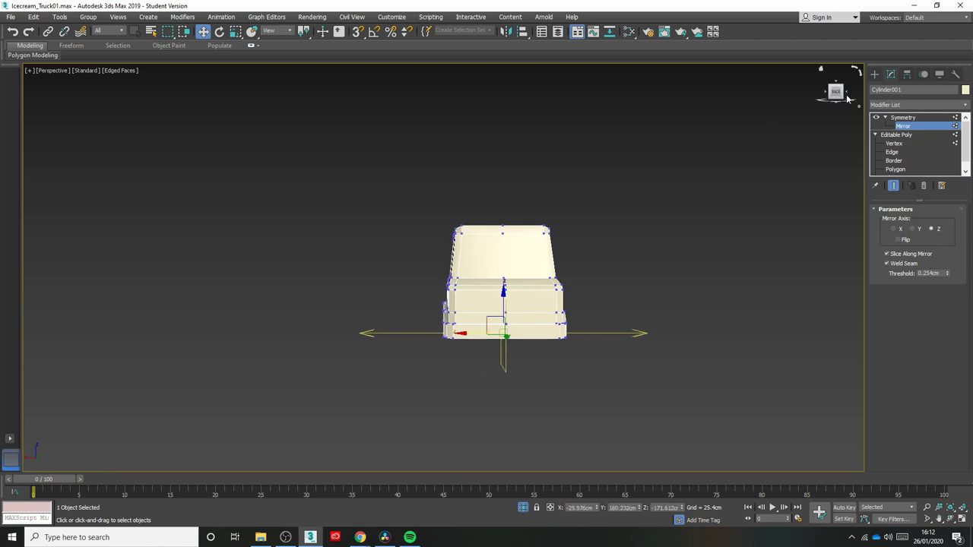
pyautogui.moveTo(847, 99); pyautogui.dragTo(807, 100)
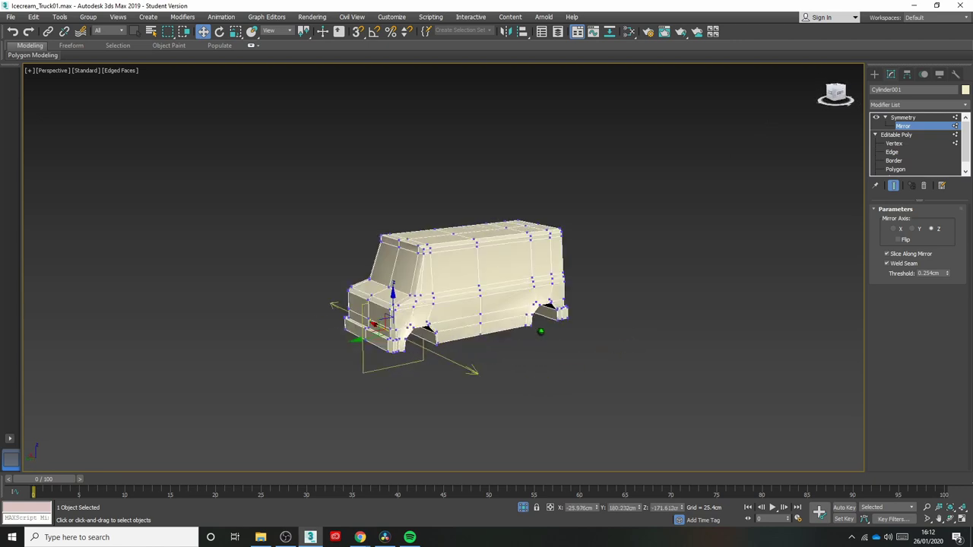
pyautogui.scroll(6, 601, 266)
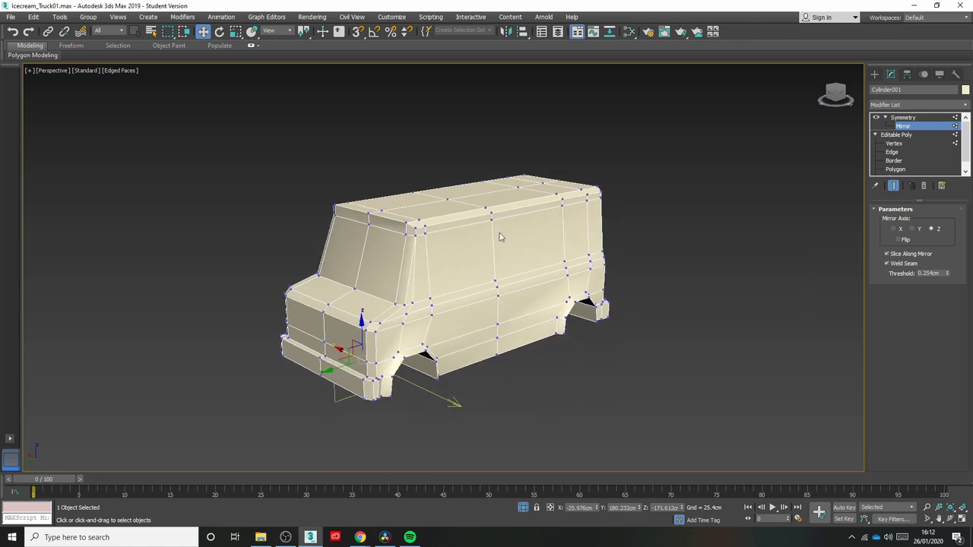
# - Collapse the truck body's whole modifier stack into one Editable Poly and clear the selection
pyautogui.click(885, 118)
pyautogui.rightClick(908, 118)
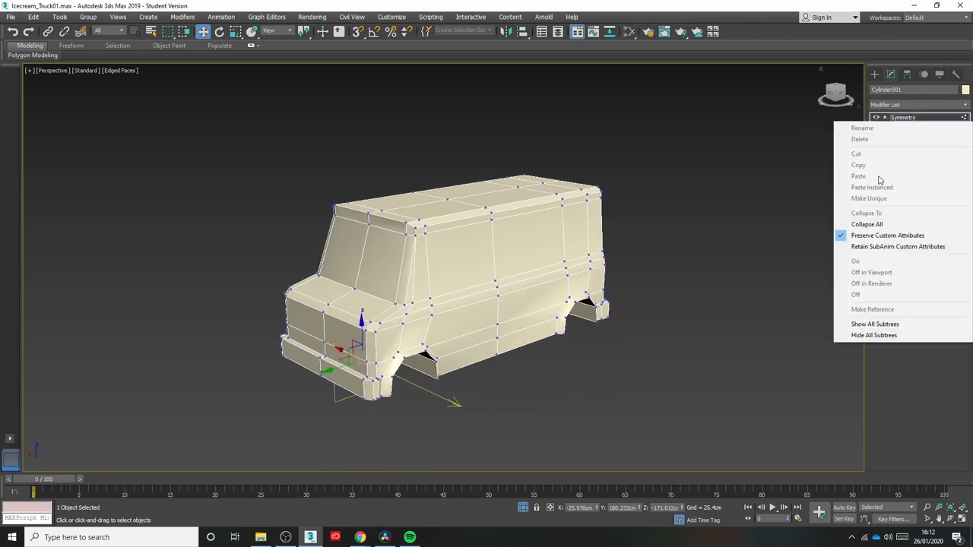
pyautogui.click(874, 225)
pyautogui.click(535, 299)
pyautogui.click(777, 158)
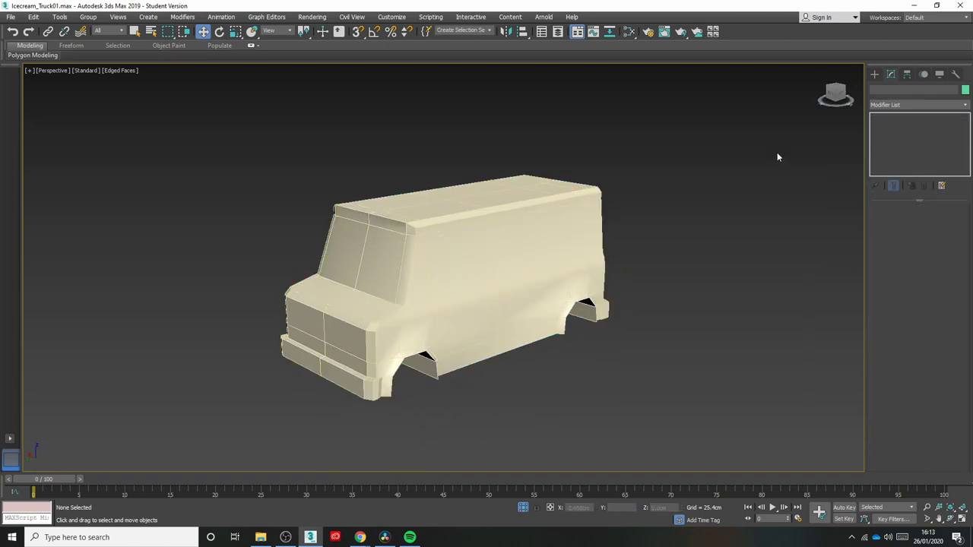
# - Create a wheel cylinder centred on the front wheel arch in the Left view, about 33.3 cm in radius and 23.4 cm high
pyautogui.moveTo(835, 95); pyautogui.dragTo(806, 90)
pyautogui.click(526, 248)
pyautogui.keyDown('alt'); pyautogui.moveTo(456, 266); pyautogui.dragTo(457, 266, button='middle'); pyautogui.keyUp('alt')
pyautogui.hotkey('alt', 'w')
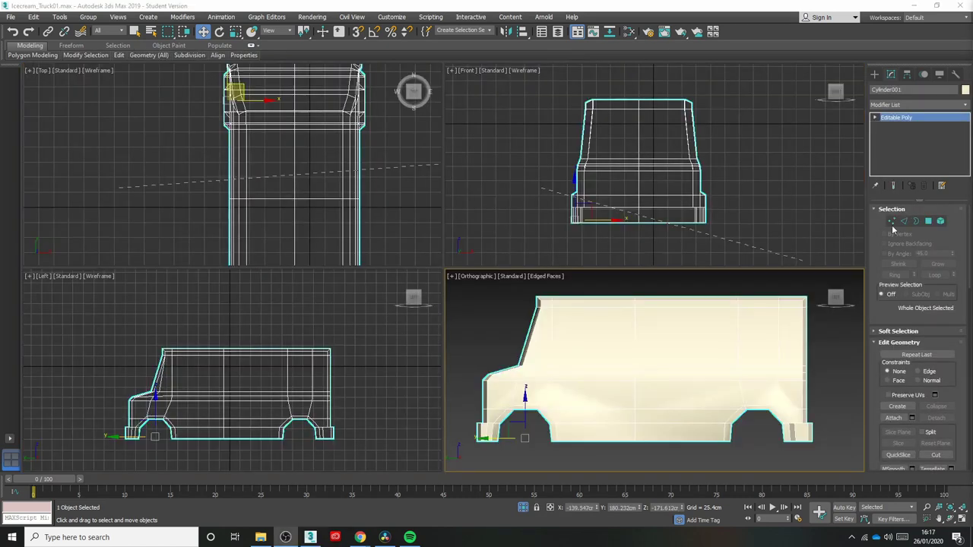
pyautogui.click(875, 74)
pyautogui.click(898, 156)
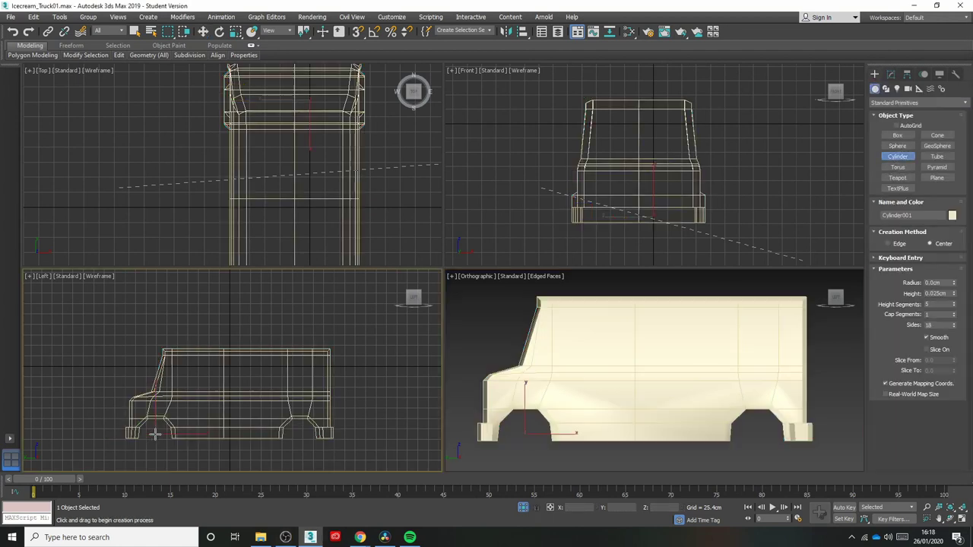
pyautogui.moveTo(156, 433)
pyautogui.mouseDown()
pyautogui.moveTo(156, 447)
pyautogui.moveTo(155, 424)
pyautogui.mouseUp()
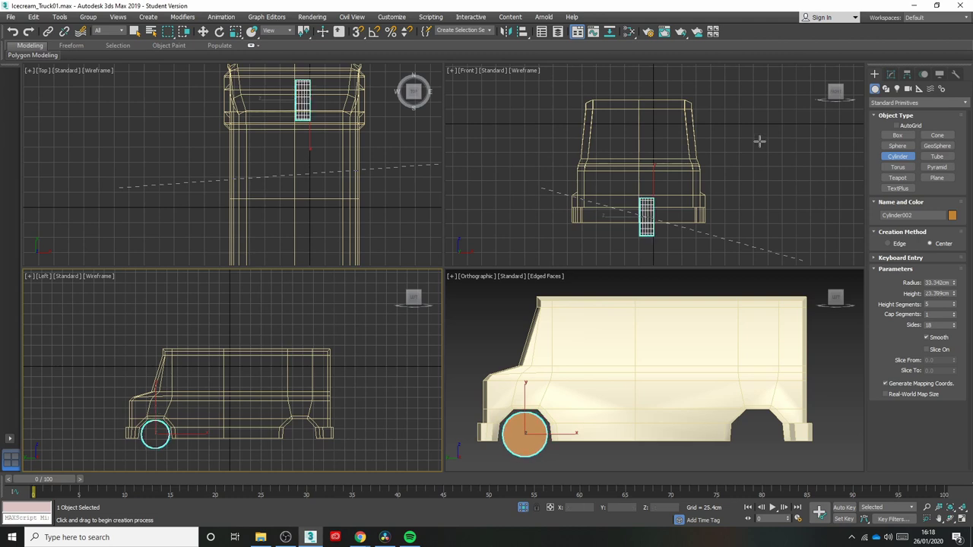
# - Move the wheel cylinder along X to about -117.3 cm, into the front wheel arch, and set its height segments to 1
pyautogui.click(891, 76)
pyautogui.click(482, 279)
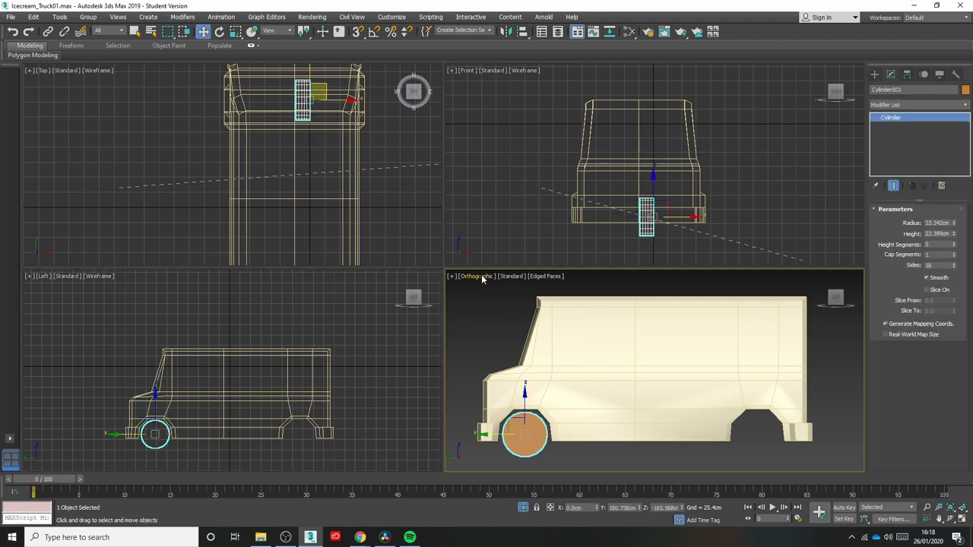
pyautogui.click(508, 312)
pyautogui.moveTo(837, 298); pyautogui.dragTo(815, 334)
pyautogui.moveTo(750, 388); pyautogui.dragTo(719, 349, button='middle')
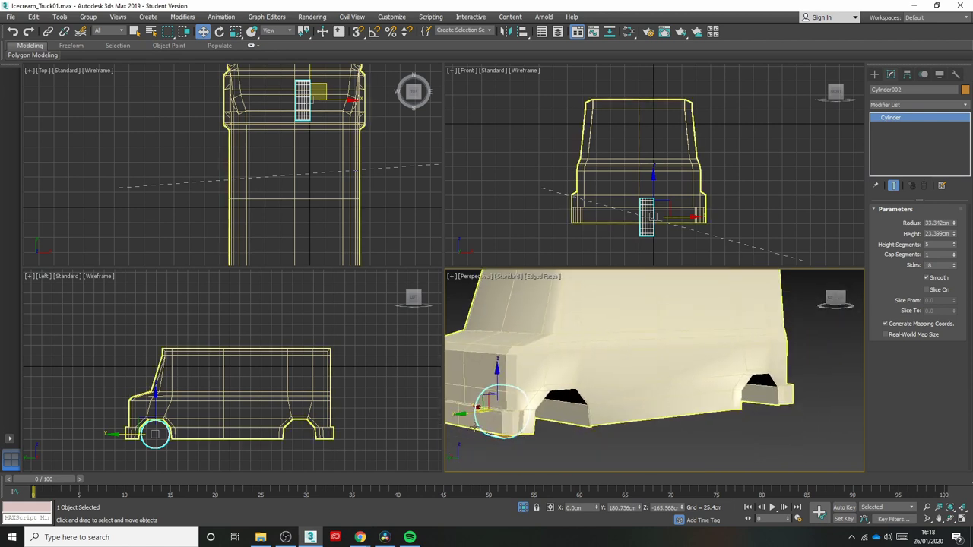
pyautogui.moveTo(475, 408); pyautogui.dragTo(529, 422)
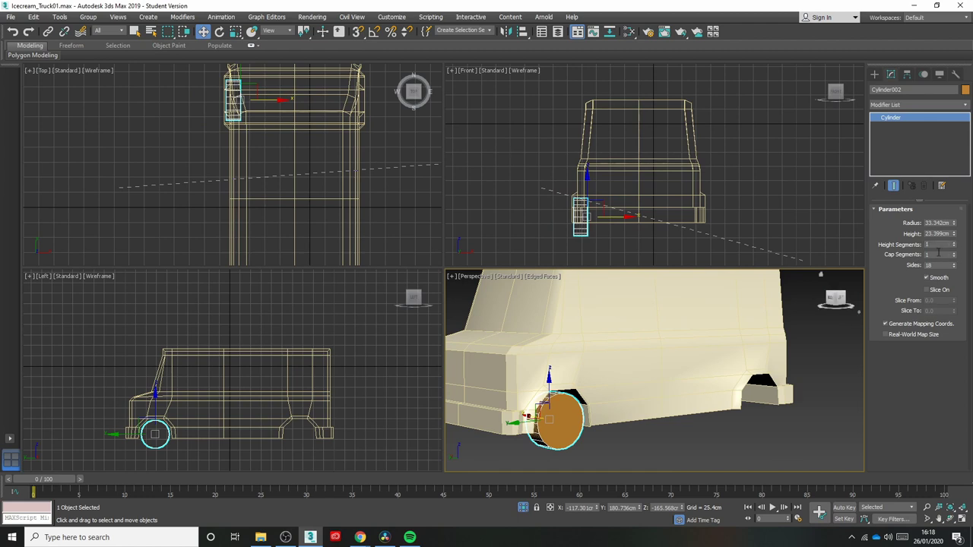
# - Convert the wheel cylinder to Editable Poly and isolate it from the truck body
pyautogui.rightClick(893, 126)
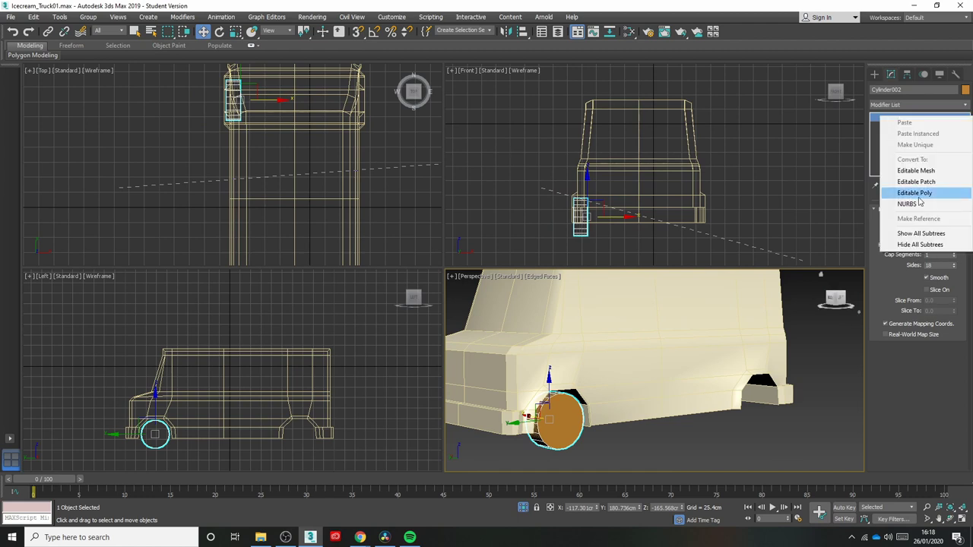
pyautogui.click(901, 191)
pyautogui.click(840, 302)
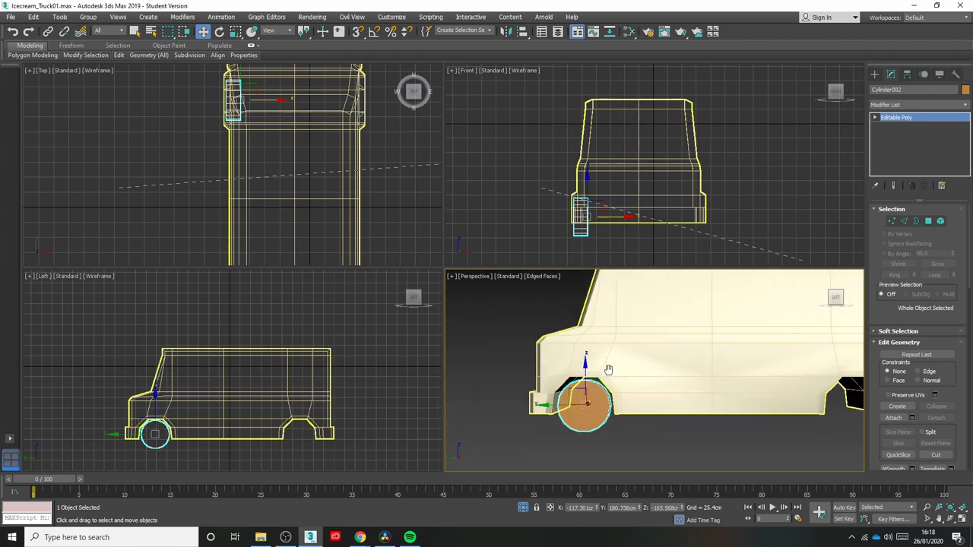
pyautogui.hotkey('alt', 'q')
pyautogui.scroll(-4, 645, 370)
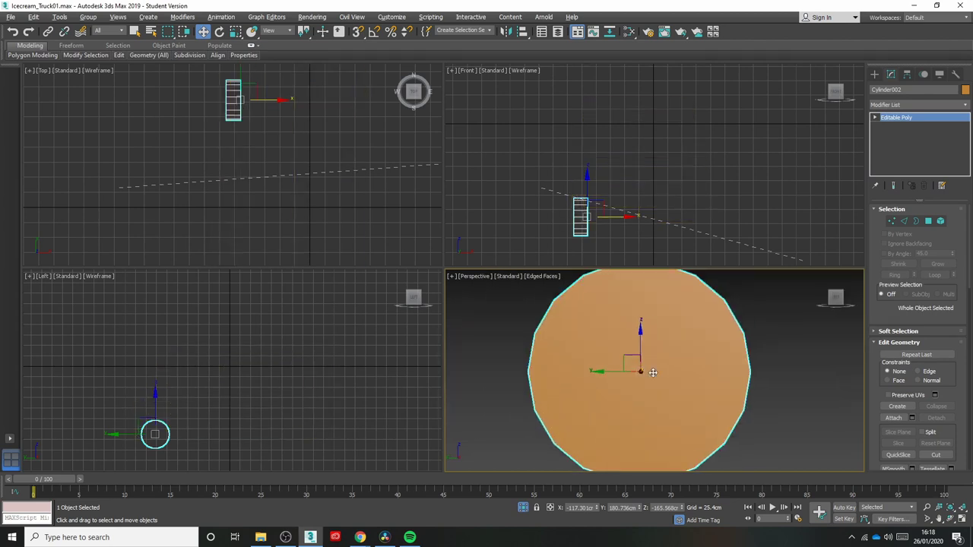
pyautogui.moveTo(835, 303); pyautogui.dragTo(854, 304)
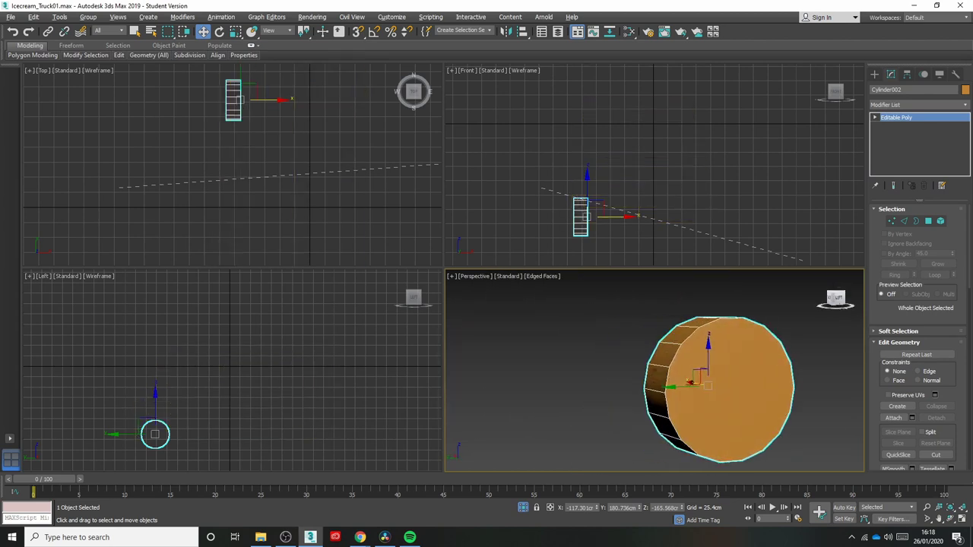
pyautogui.moveTo(774, 381); pyautogui.dragTo(692, 370, button='middle')
# - Inset the wheel's outer cap polygon and pull the inset face outward along X by about 4.8 cm
pyautogui.click(895, 152)
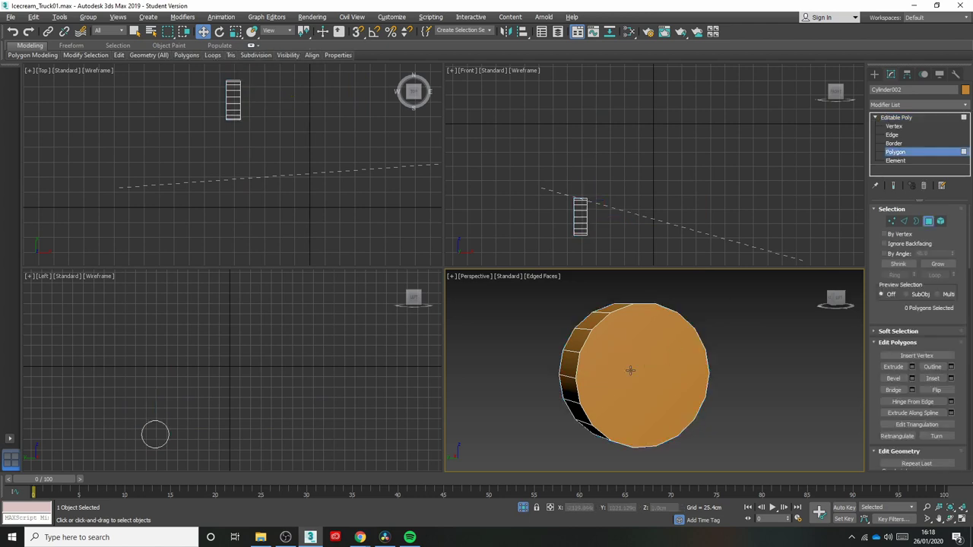
pyautogui.click(951, 378)
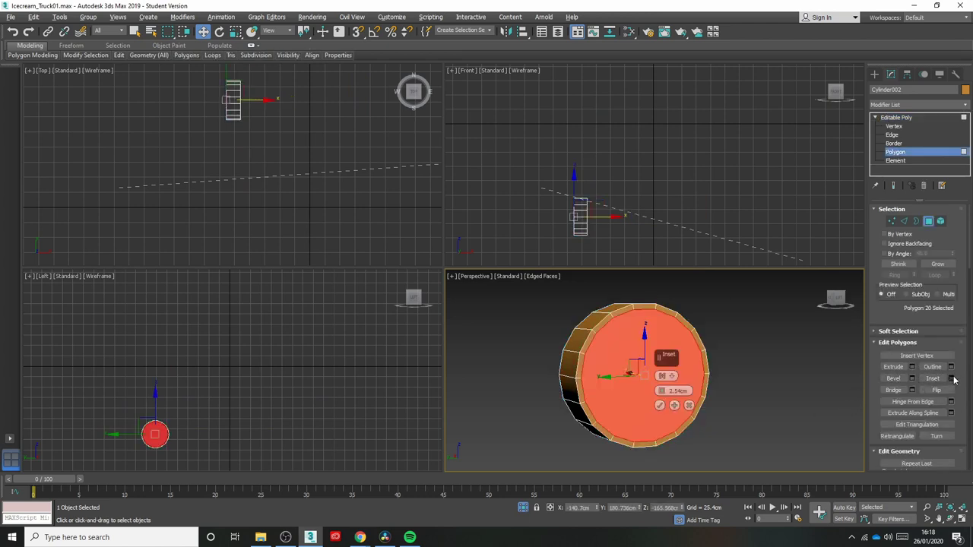
pyautogui.moveTo(660, 392); pyautogui.dragTo(663, 381)
pyautogui.click(660, 405)
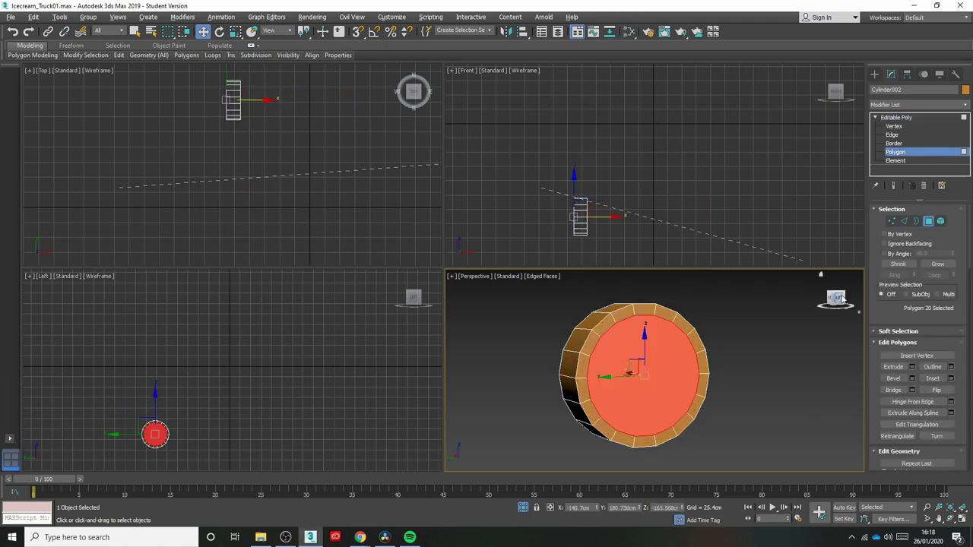
pyautogui.moveTo(833, 298); pyautogui.dragTo(845, 309)
pyautogui.moveTo(755, 408); pyautogui.dragTo(737, 364, button='middle')
pyautogui.moveTo(641, 371); pyautogui.dragTo(647, 374)
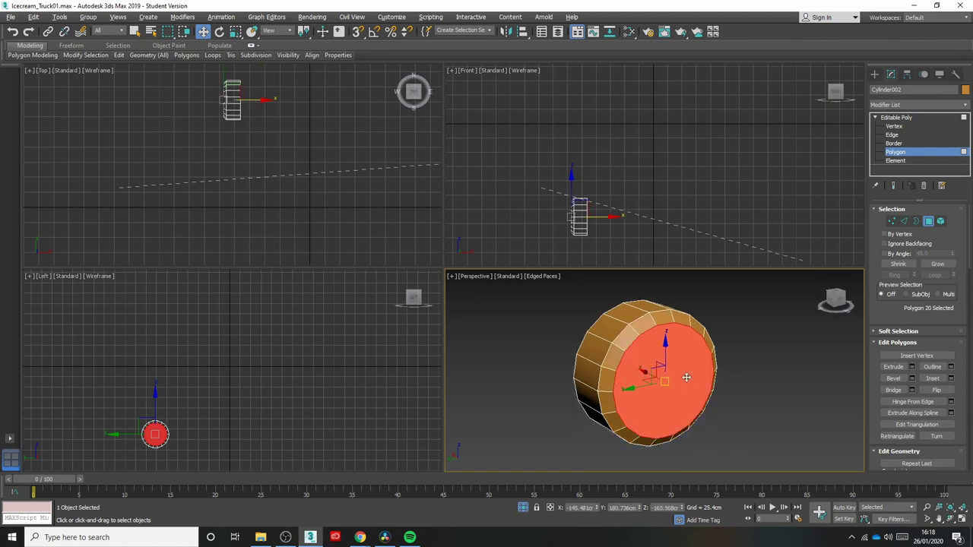
# - Inset the wheel's outer face twice more and push the centre polygon inward by about 3.9 cm to recess the hub
pyautogui.click(951, 380)
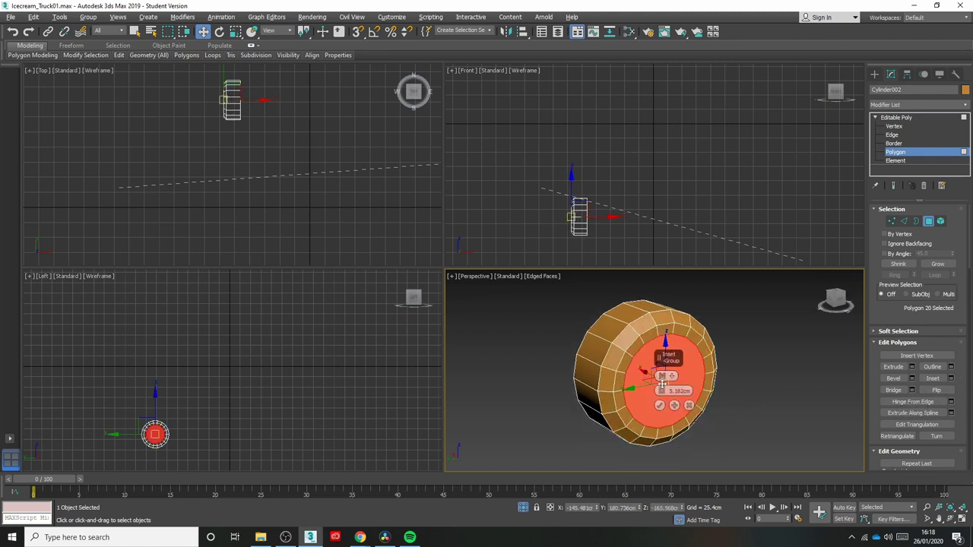
pyautogui.click(659, 405)
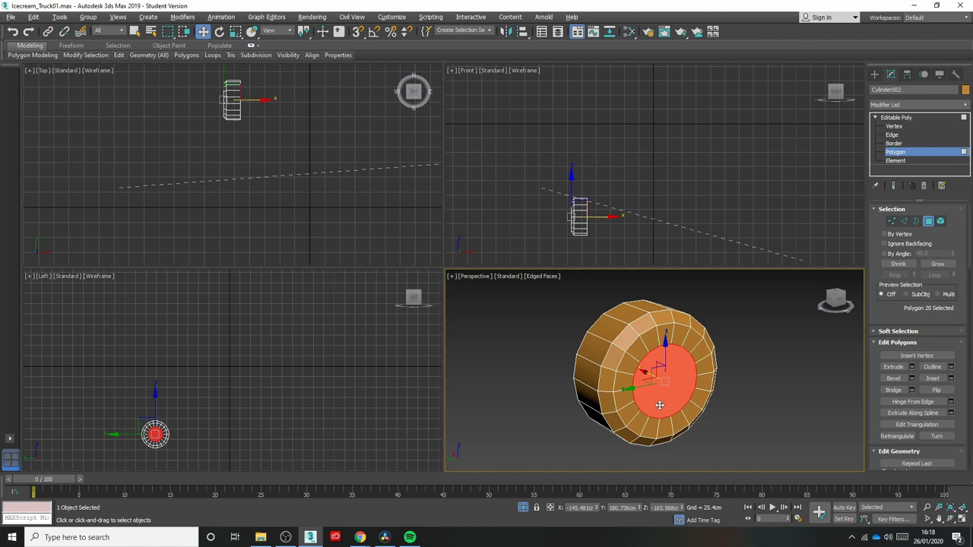
pyautogui.click(951, 379)
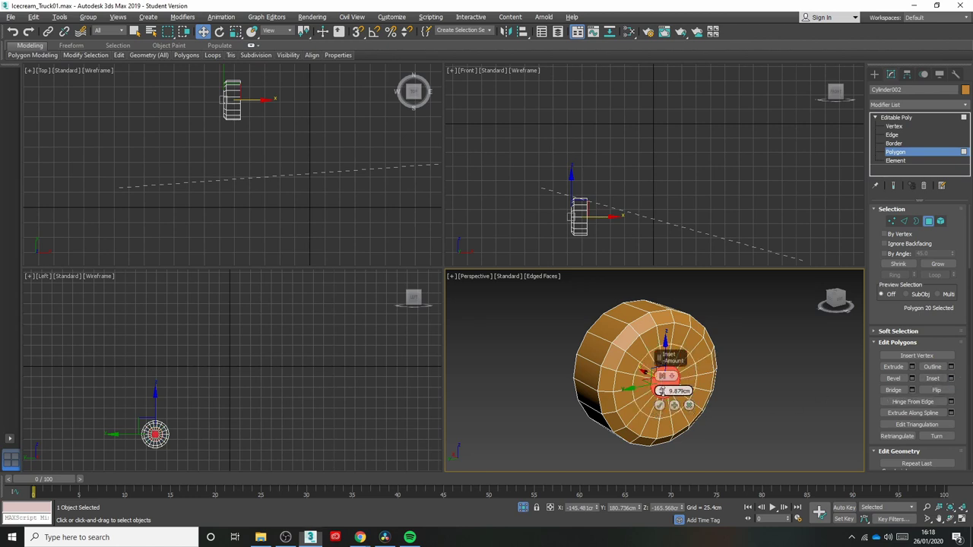
pyautogui.click(659, 405)
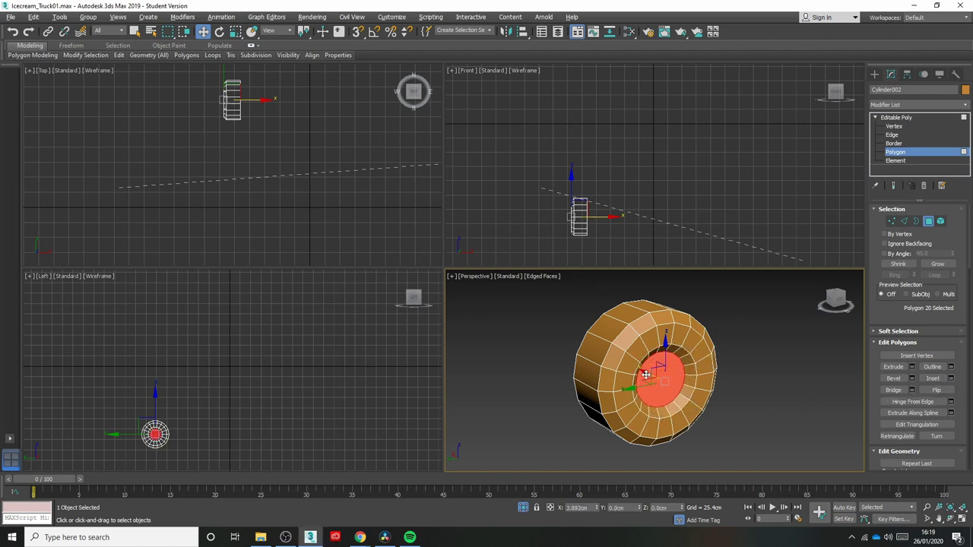
# - Delete the cap polygon on the wheel's inner side
pyautogui.moveTo(833, 302); pyautogui.dragTo(838, 221)
pyautogui.click(728, 318)
pyautogui.moveTo(725, 324); pyautogui.dragTo(680, 407, button='middle')
pyautogui.press('Delete')
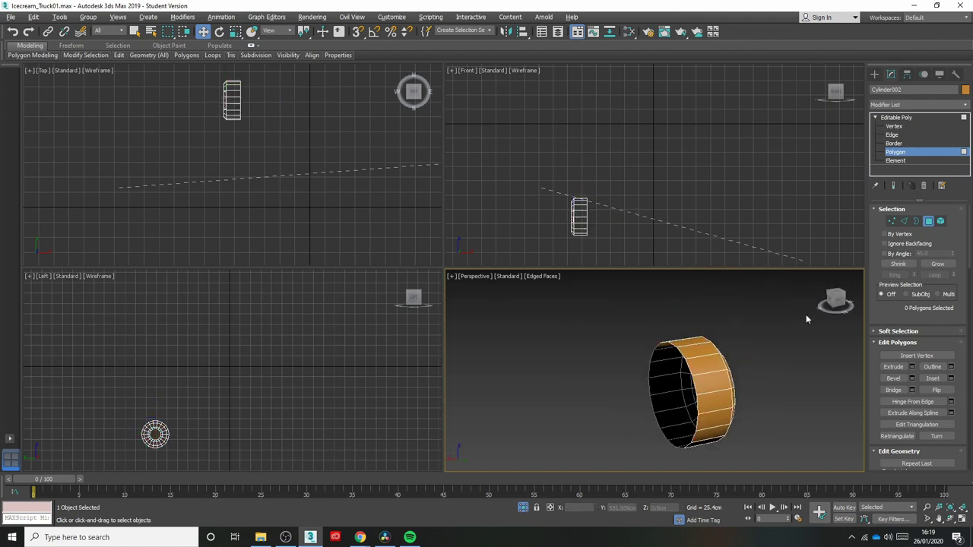
# - Connect the three upper pairs of opposite vertices across the recessed hub polygon with horizontal edges
pyautogui.moveTo(835, 302); pyautogui.dragTo(761, 307)
pyautogui.scroll(1, 608, 449)
pyautogui.moveTo(601, 466); pyautogui.dragTo(512, 377, button='middle')
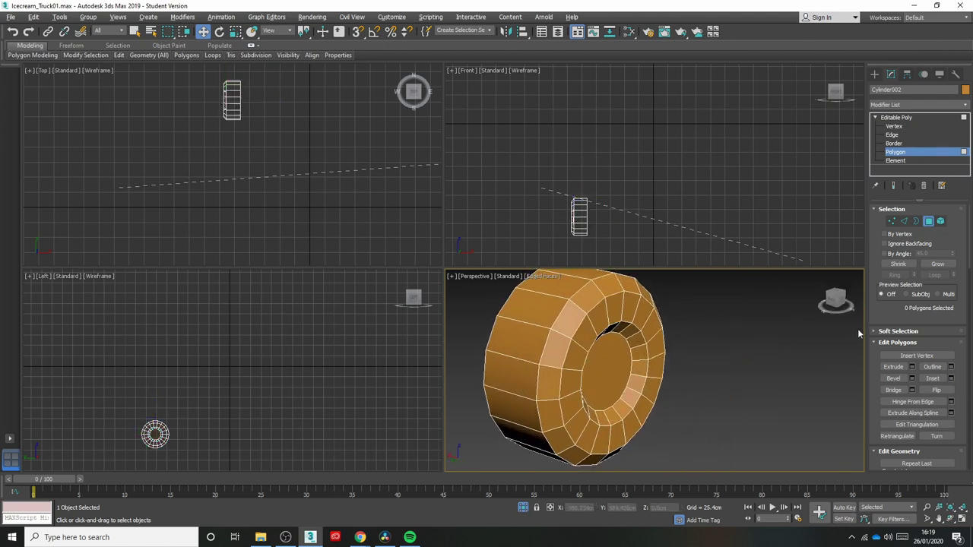
pyautogui.moveTo(835, 301); pyautogui.dragTo(783, 303)
pyautogui.moveTo(522, 320); pyautogui.dragTo(570, 363, button='middle')
pyautogui.scroll(5, 569, 363)
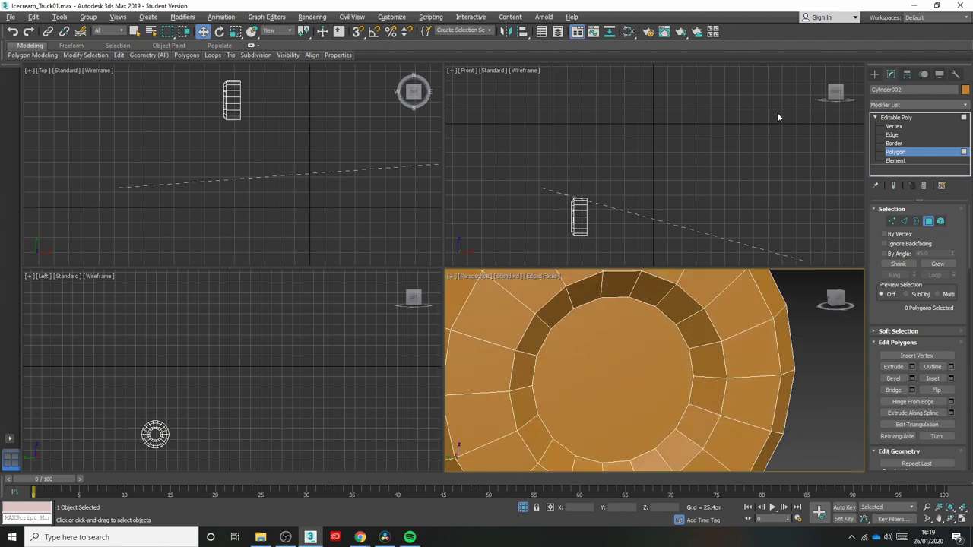
pyautogui.click(894, 126)
pyautogui.click(574, 306)
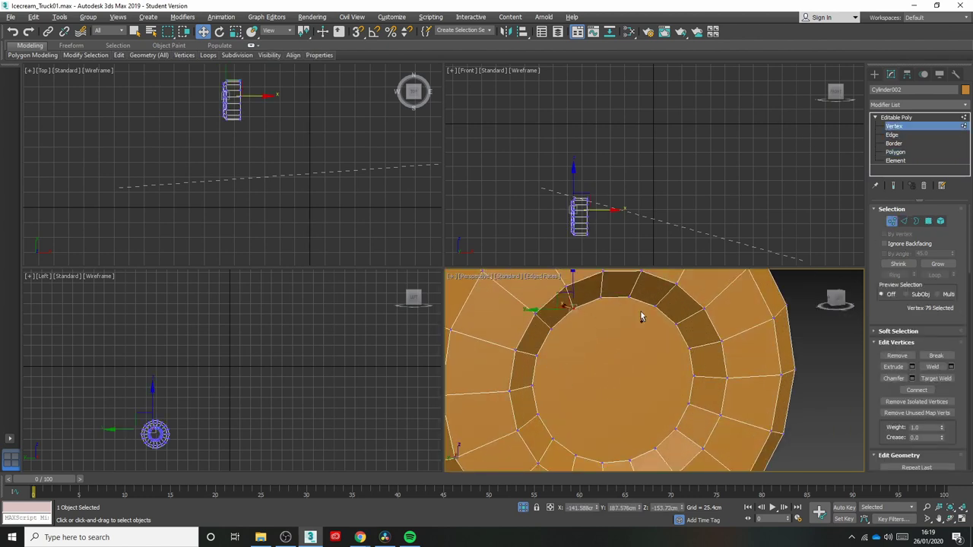
pyautogui.click(551, 329)
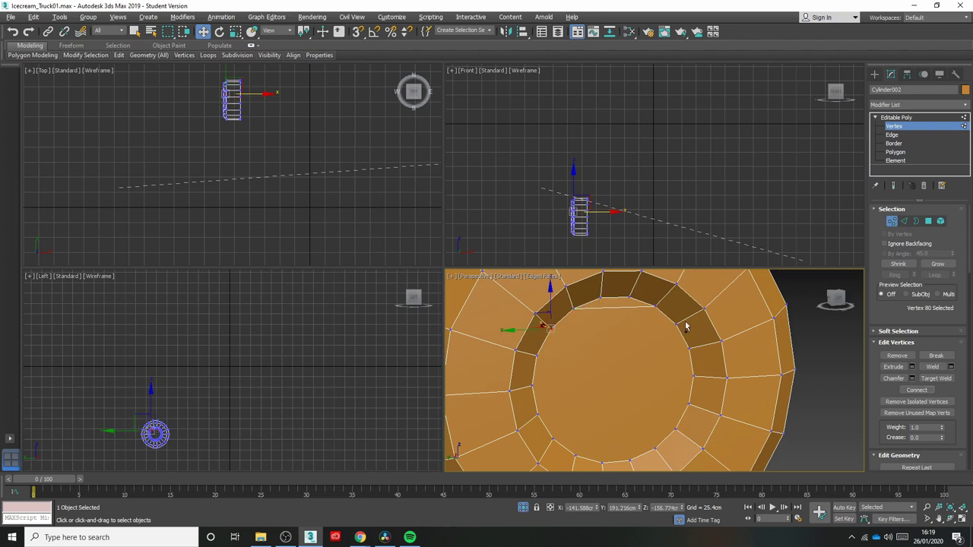
pyautogui.keyDown('ctrl'); pyautogui.click(676, 325); pyautogui.keyUp('ctrl')
pyautogui.click(917, 390)
pyautogui.click(536, 355)
pyautogui.keyDown('ctrl'); pyautogui.click(689, 349); pyautogui.keyUp('ctrl')
pyautogui.click(922, 392)
# - Connect the four remaining middle and lower pairs of opposite vertices across the hub polygon
pyautogui.click(694, 376)
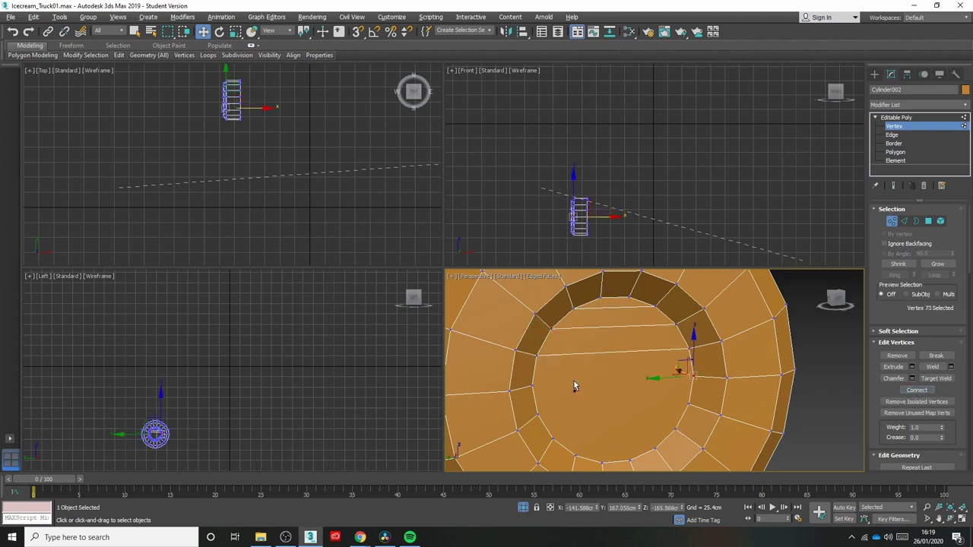
pyautogui.keyDown('ctrl'); pyautogui.click(532, 386); pyautogui.keyUp('ctrl')
pyautogui.click(910, 392)
pyautogui.moveTo(603, 377); pyautogui.dragTo(598, 358, button='middle')
pyautogui.click(532, 396)
pyautogui.keyDown('ctrl'); pyautogui.click(683, 386); pyautogui.keyUp('ctrl')
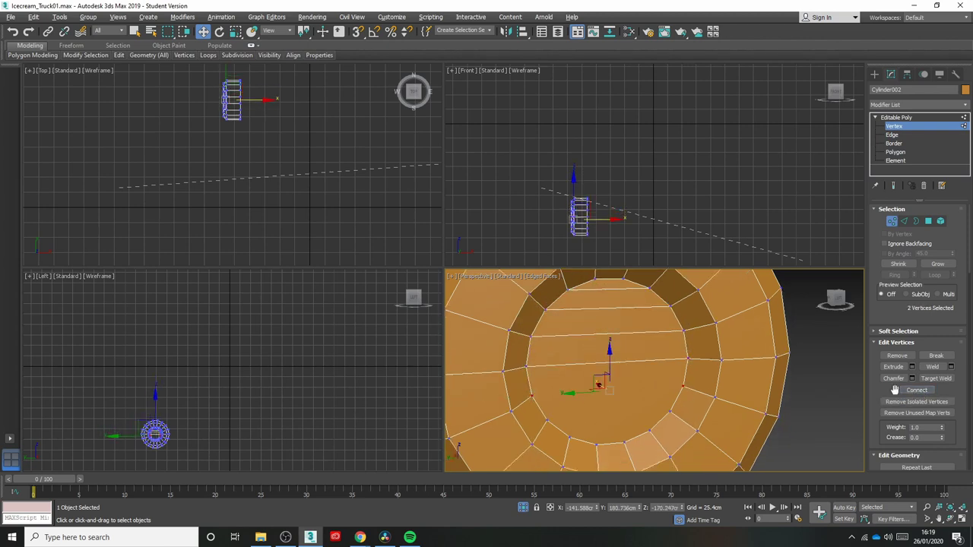
pyautogui.click(549, 420)
pyautogui.keyDown('ctrl'); pyautogui.click(670, 411); pyautogui.keyUp('ctrl')
pyautogui.click(571, 437)
pyautogui.keyDown('ctrl'); pyautogui.click(650, 430); pyautogui.keyUp('ctrl')
pyautogui.click(916, 390)
# - Apply a Symmetry modifier to the wheel and set its mirror axis to Z
pyautogui.moveTo(681, 408); pyautogui.dragTo(646, 363, button='middle')
pyautogui.scroll(-2, 646, 363)
pyautogui.keyDown('alt'); pyautogui.moveTo(721, 388); pyautogui.dragTo(710, 333, button='middle'); pyautogui.keyUp('alt')
pyautogui.click(881, 107)
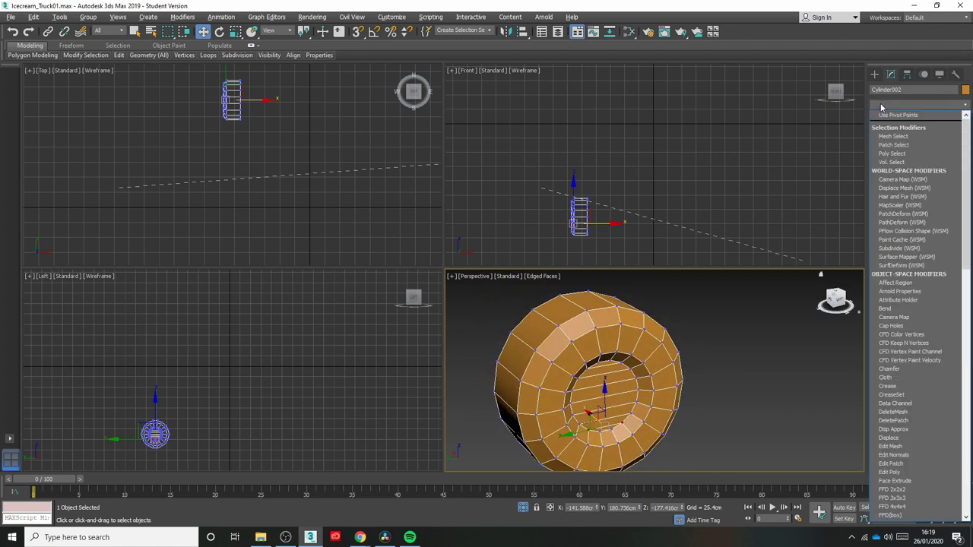
pyautogui.press('s')
pyautogui.scroll(-10, 905, 387)
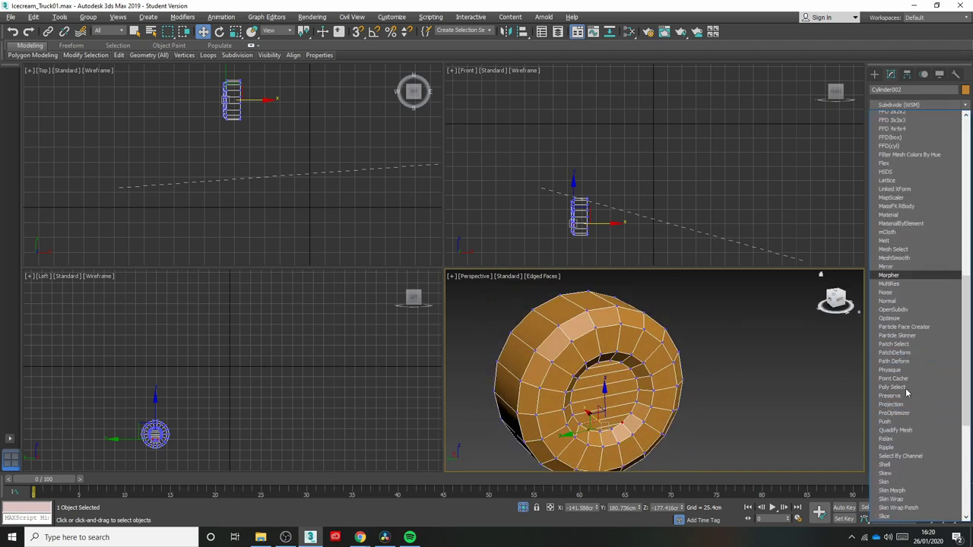
pyautogui.click(906, 391)
pyautogui.click(931, 228)
# - Move the symmetry's mirror plane toward the wheel's open inner side to make the tyre a full, wider body
pyautogui.keyDown('alt'); pyautogui.moveTo(734, 323); pyautogui.dragTo(783, 282, button='middle'); pyautogui.keyUp('alt')
pyautogui.click(885, 118)
pyautogui.click(903, 126)
pyautogui.moveTo(640, 408); pyautogui.dragTo(616, 398)
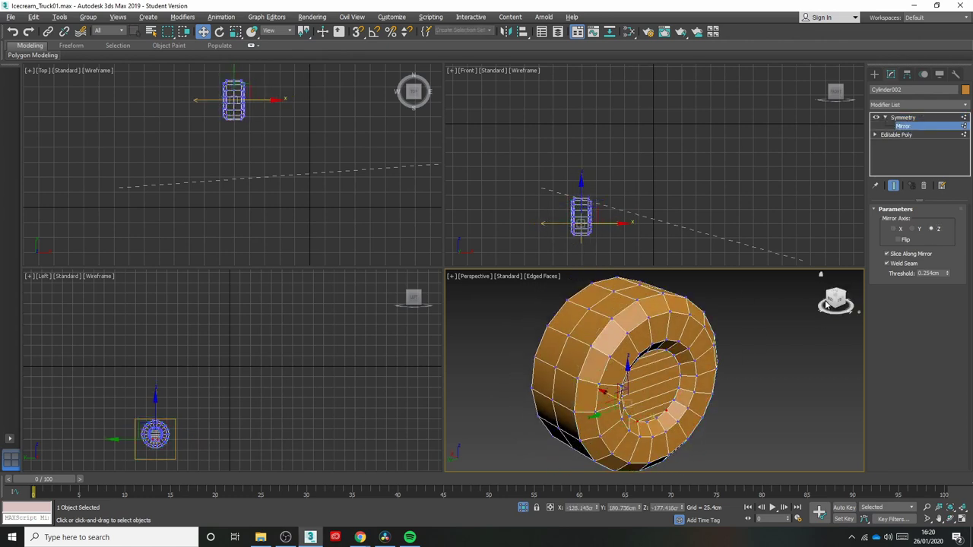
# - Collapse the wheel's modifier stack to bake in the symmetry, and deselect the wheel
pyautogui.click(885, 118)
pyautogui.rightClick(897, 118)
pyautogui.click(863, 206)
pyautogui.click(534, 299)
pyautogui.click(768, 327)
pyautogui.click(841, 302)
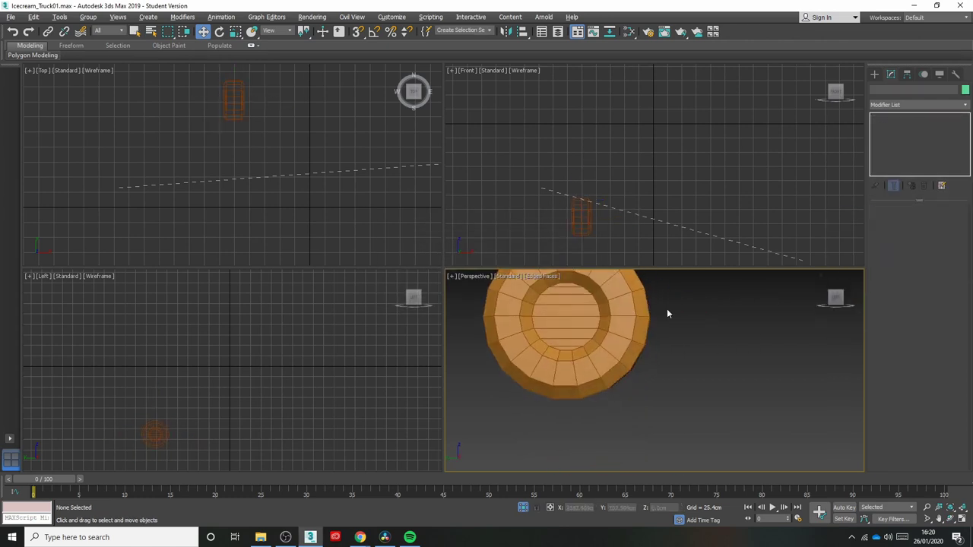
# - Unhide all objects to bring the truck body back around the wheel
pyautogui.moveTo(667, 308); pyautogui.dragTo(750, 352, button='middle')
pyautogui.scroll(-3, 749, 352)
pyautogui.rightClick(750, 352)
pyautogui.click(798, 304)
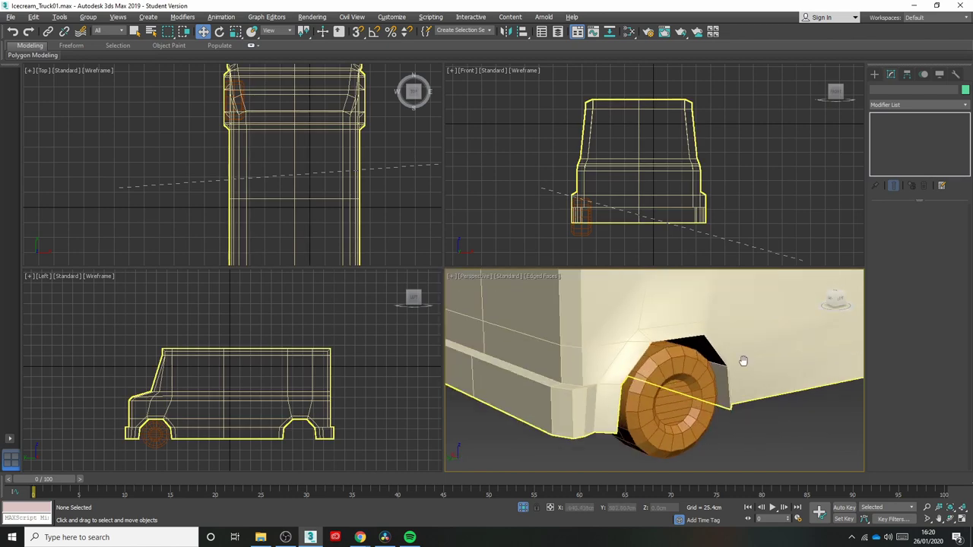
pyautogui.keyDown('alt'); pyautogui.moveTo(740, 361); pyautogui.dragTo(773, 297, button='middle'); pyautogui.keyUp('alt')
pyautogui.scroll(1, 820, 273)
# - Create a box about 17 × 40 × 15 cm beside the truck and move it forward next to the windscreen
pyautogui.click(874, 75)
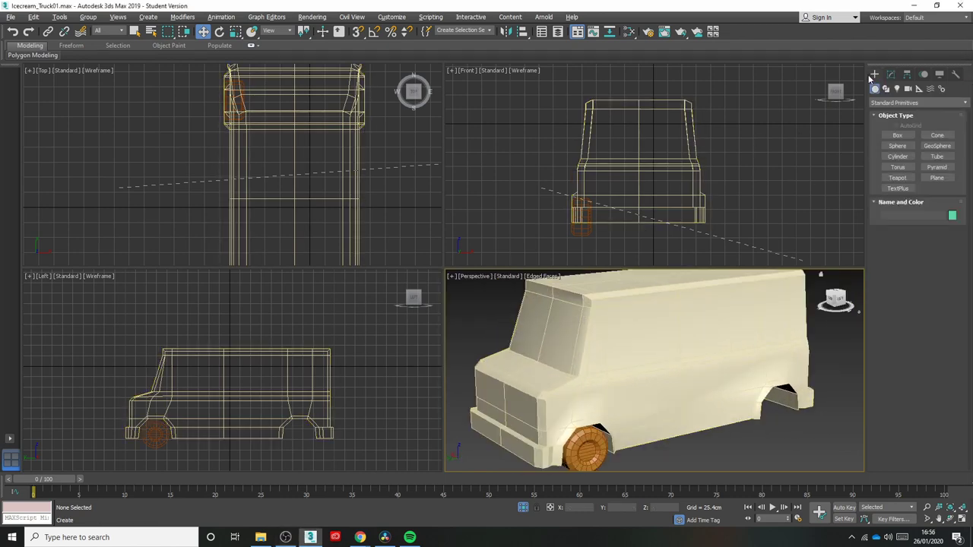
pyautogui.click(898, 134)
pyautogui.scroll(4, 762, 160)
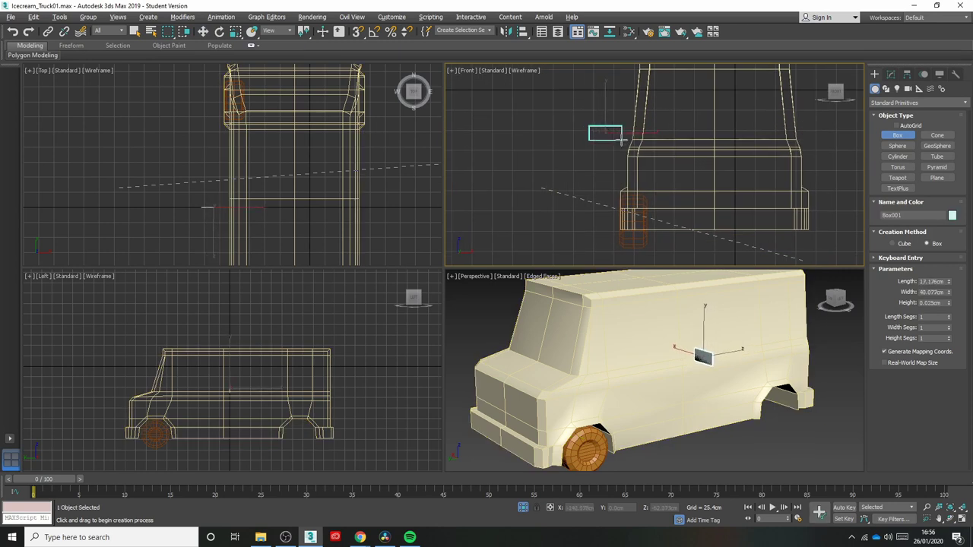
pyautogui.click(890, 76)
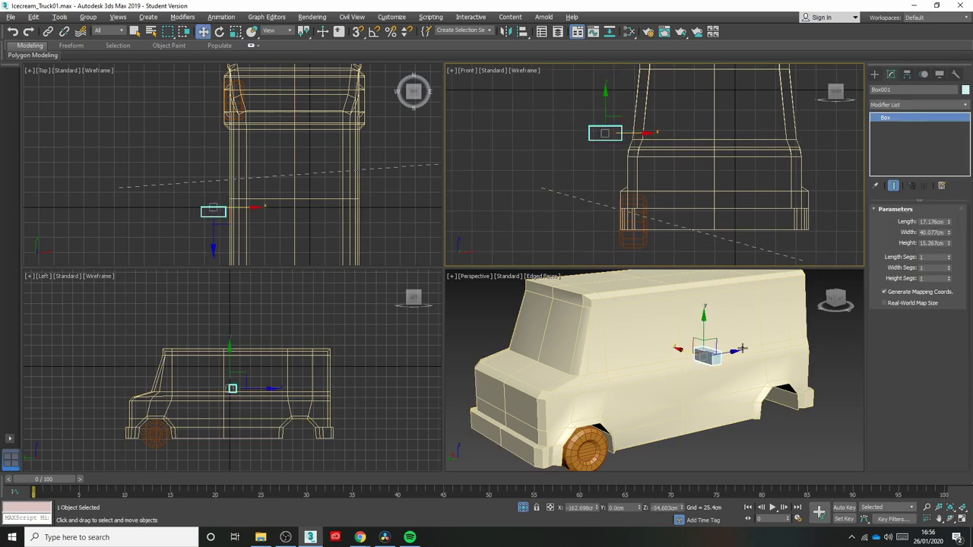
pyautogui.click(735, 352)
pyautogui.click(708, 356)
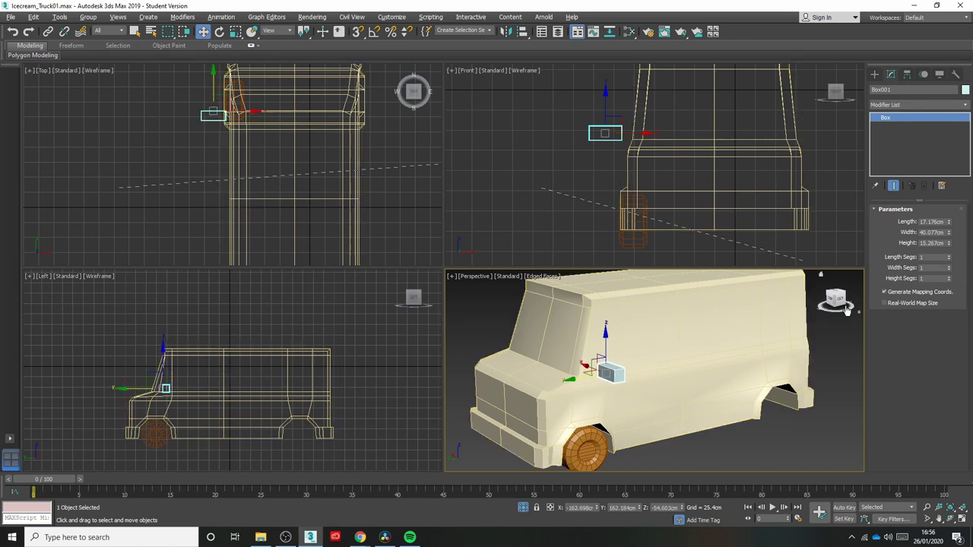
# - Isolate the new box and convert it to an editable poly
pyautogui.moveTo(836, 299)
pyautogui.mouseDown()
pyautogui.moveTo(842, 304)
pyautogui.moveTo(835, 300)
pyautogui.mouseUp()
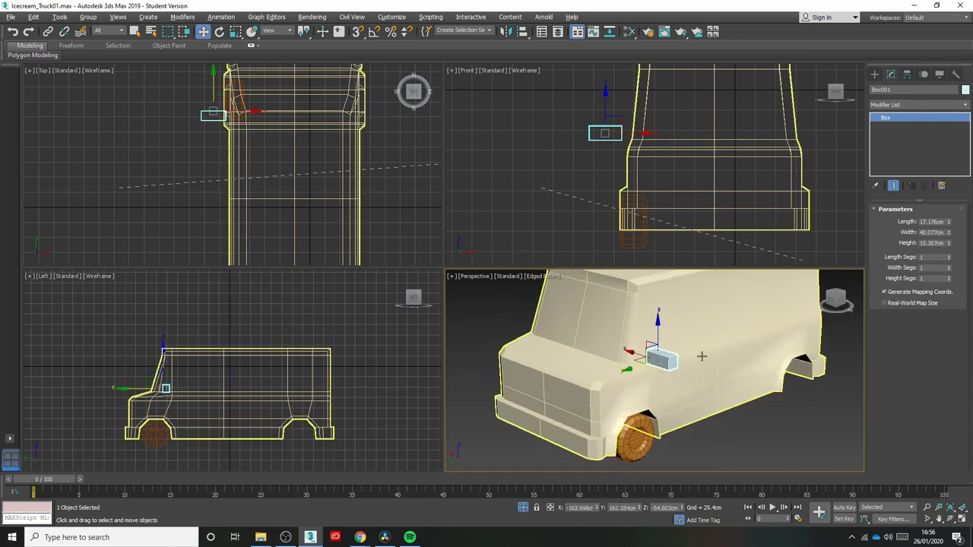
pyautogui.hotkey('alt', 'q')
pyautogui.scroll(-2, 674, 340)
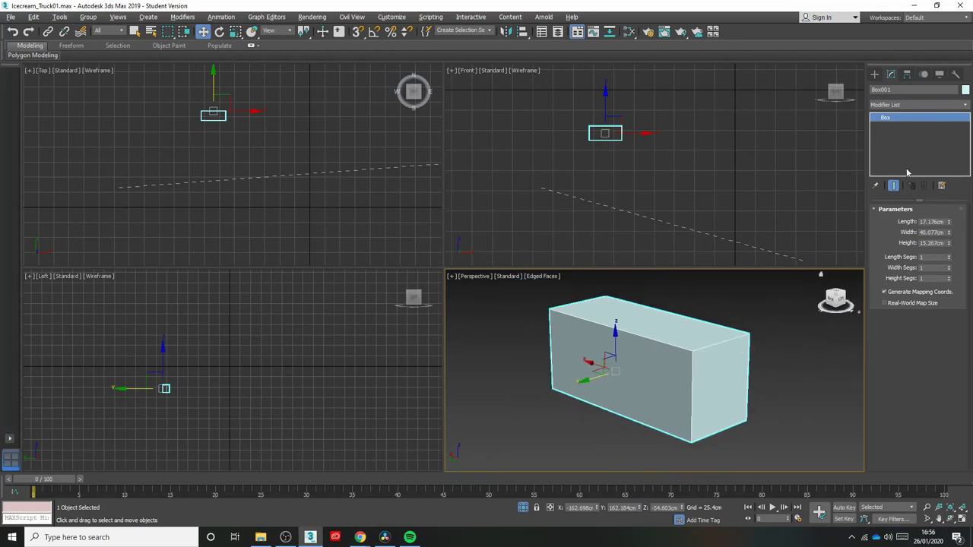
pyautogui.rightClick(885, 119)
pyautogui.click(919, 197)
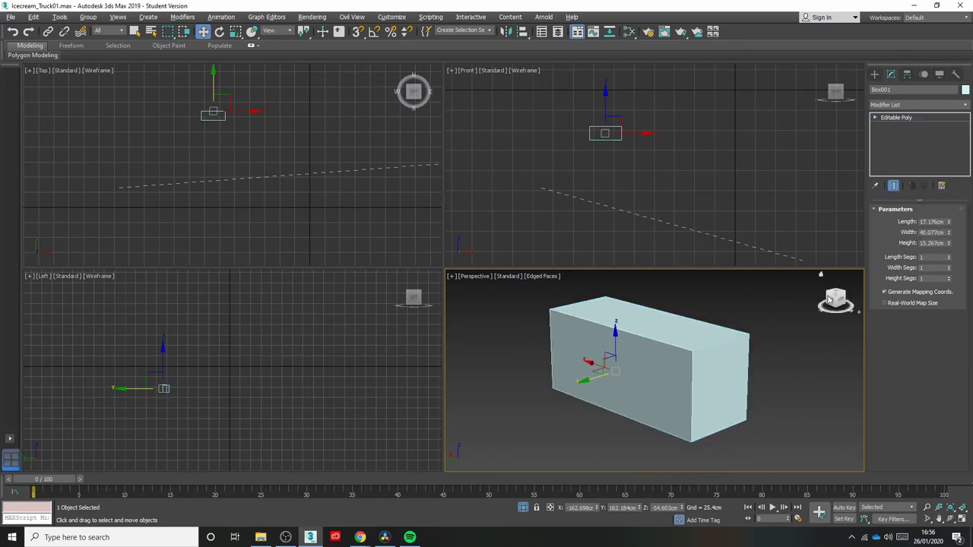
pyautogui.click(830, 300)
pyautogui.scroll(-2, 666, 347)
pyautogui.moveTo(717, 331); pyautogui.dragTo(636, 372, button='middle')
pyautogui.moveTo(671, 335); pyautogui.dragTo(656, 346, button='middle')
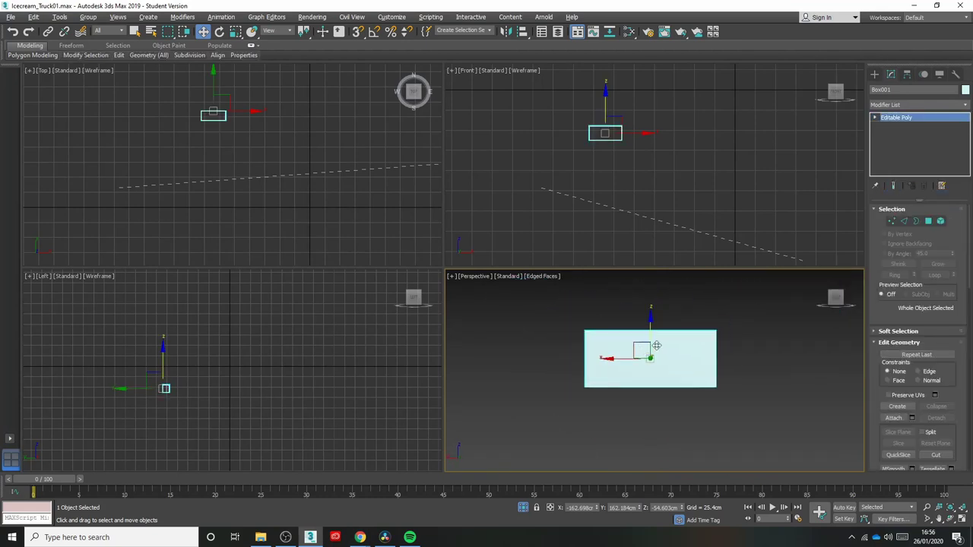
# - Change the box's object colour to purple
pyautogui.click(964, 91)
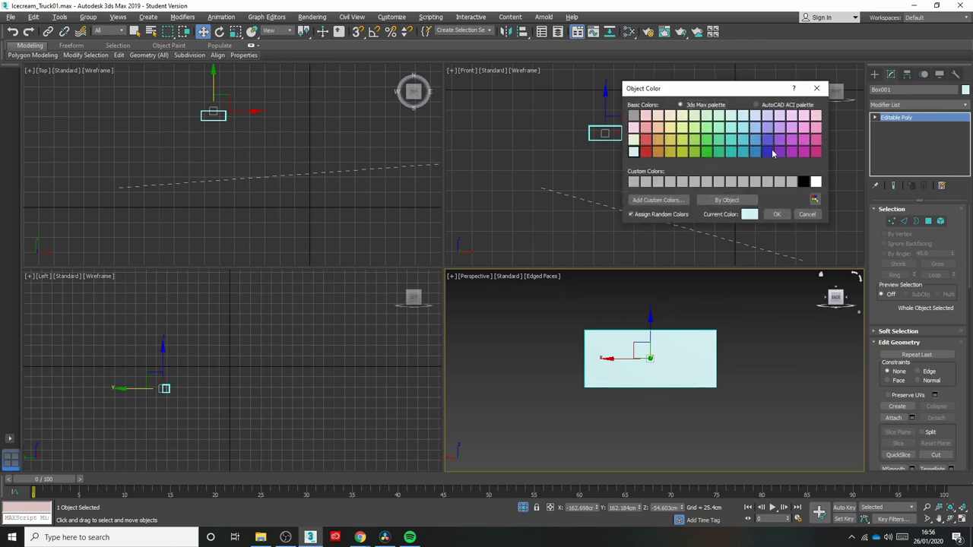
pyautogui.click(780, 152)
pyautogui.click(776, 214)
pyautogui.keyDown('alt'); pyautogui.moveTo(669, 342); pyautogui.dragTo(700, 338, button='middle'); pyautogui.keyUp('alt')
# - Connect the box's edges with 2 segments and a pinch of 36 to add loops near its borders
pyautogui.click(875, 117)
pyautogui.click(892, 135)
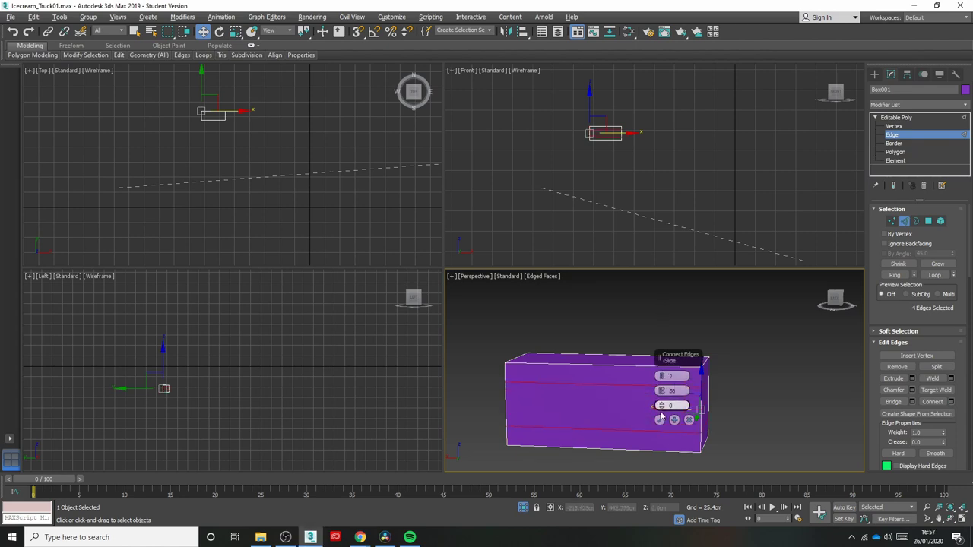
pyautogui.click(781, 410)
pyautogui.keyDown('alt'); pyautogui.moveTo(781, 410); pyautogui.dragTo(598, 339, button='middle'); pyautogui.keyUp('alt')
pyautogui.press('z')
pyautogui.press('4')
pyautogui.click(530, 344)
pyautogui.keyDown('ctrl'); pyautogui.click(529, 384); pyautogui.keyUp('ctrl')
pyautogui.keyDown('ctrl'); pyautogui.click(547, 342); pyautogui.keyUp('ctrl')
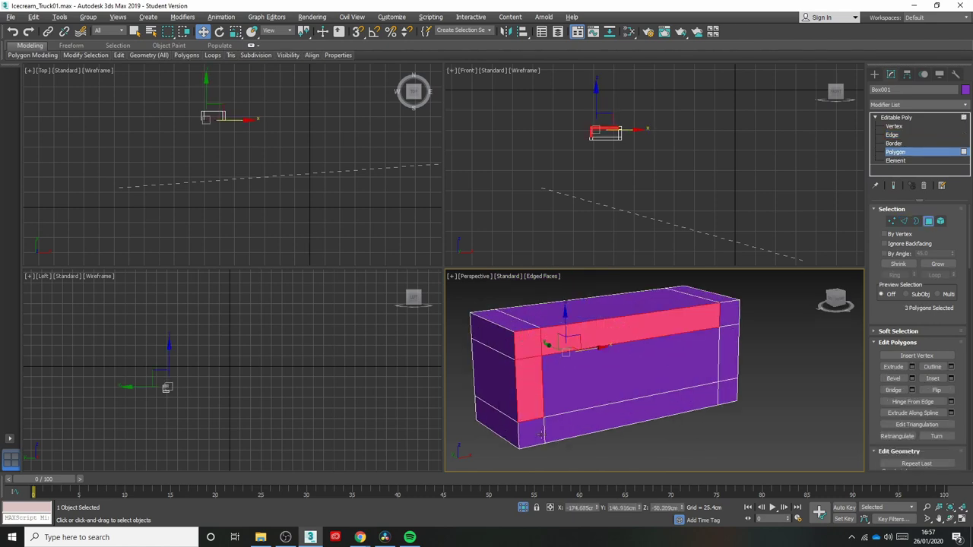
pyautogui.click(775, 327)
# - Scale the box's four corner vertex groups inward to give it a rounded outline
pyautogui.click(839, 303)
pyautogui.scroll(5, 675, 392)
pyautogui.moveTo(752, 369); pyautogui.dragTo(693, 352, button='middle')
pyautogui.moveTo(618, 132); pyautogui.dragTo(607, 157, button='middle')
pyautogui.scroll(5, 588, 158)
pyautogui.press('1')
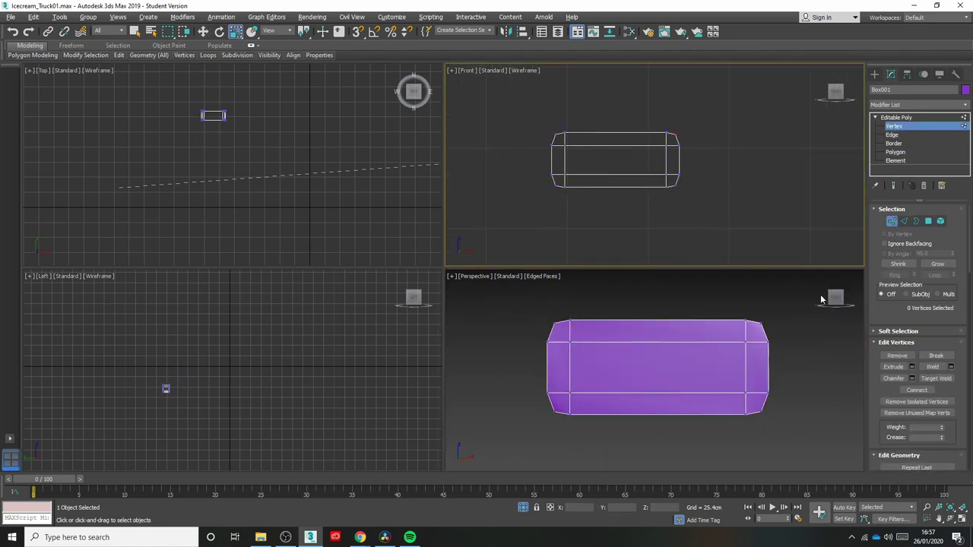
# - Inset all nine polygons of the box's large front face as one group
pyautogui.moveTo(831, 299); pyautogui.dragTo(847, 306)
pyautogui.click(895, 153)
pyautogui.click(552, 377)
pyautogui.keyDown('ctrl'); pyautogui.click(552, 416); pyautogui.keyUp('ctrl')
pyautogui.keyDown('ctrl'); pyautogui.click(553, 337); pyautogui.keyUp('ctrl')
pyautogui.keyDown('ctrl'); pyautogui.click(608, 336); pyautogui.keyUp('ctrl')
pyautogui.keyDown('ctrl'); pyautogui.click(612, 371); pyautogui.keyUp('ctrl')
pyautogui.keyDown('ctrl'); pyautogui.click(615, 411); pyautogui.keyUp('ctrl')
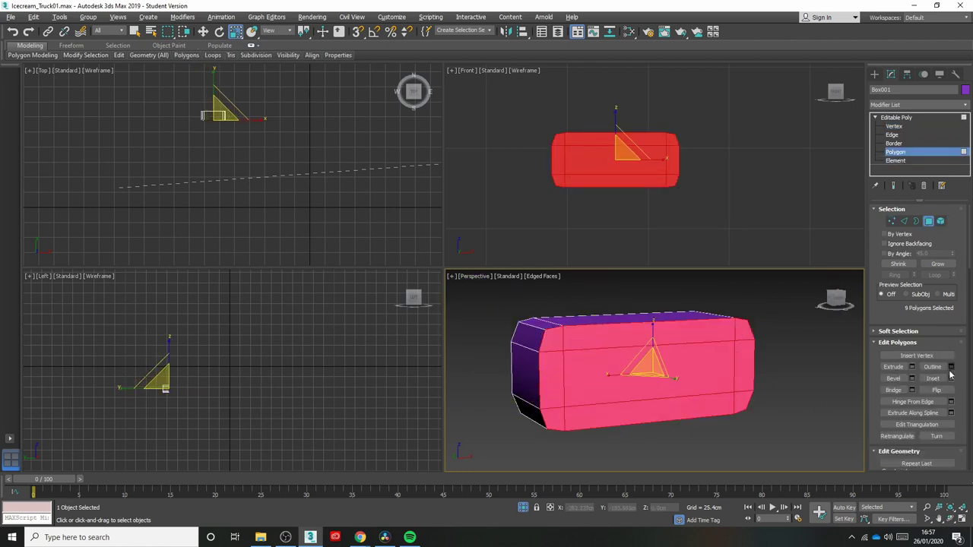
pyautogui.click(951, 378)
# - Extrude the inset polygons inward by about 1.02 cm to recess the mirror surface
pyautogui.click(912, 367)
pyautogui.moveTo(662, 391); pyautogui.dragTo(664, 434)
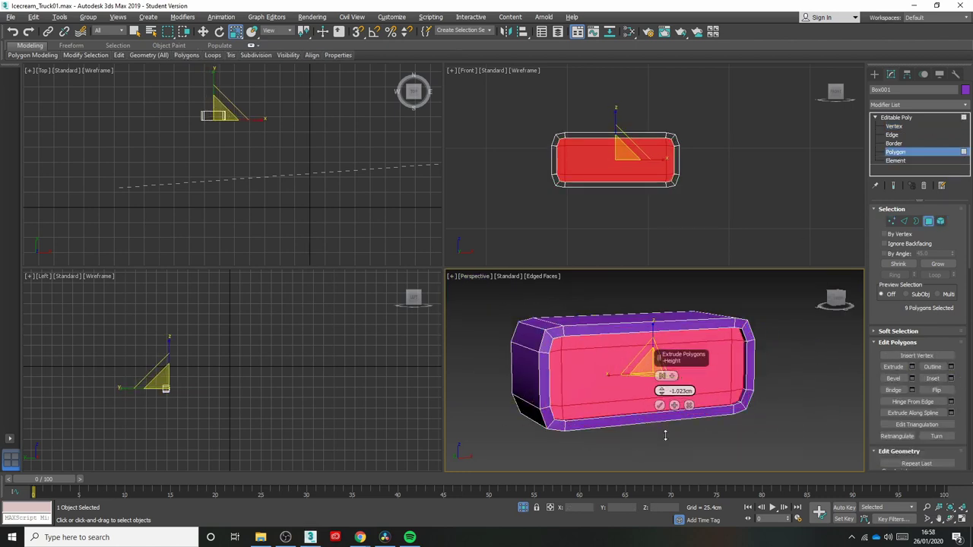
pyautogui.click(659, 406)
pyautogui.click(812, 362)
# - Inset the polygons of the mirror housing's opposite face and pull them slightly outward
pyautogui.keyDown('alt'); pyautogui.moveTo(813, 363); pyautogui.dragTo(564, 368, button='middle'); pyautogui.keyUp('alt')
pyautogui.scroll(3, 555, 353)
pyautogui.click(555, 353)
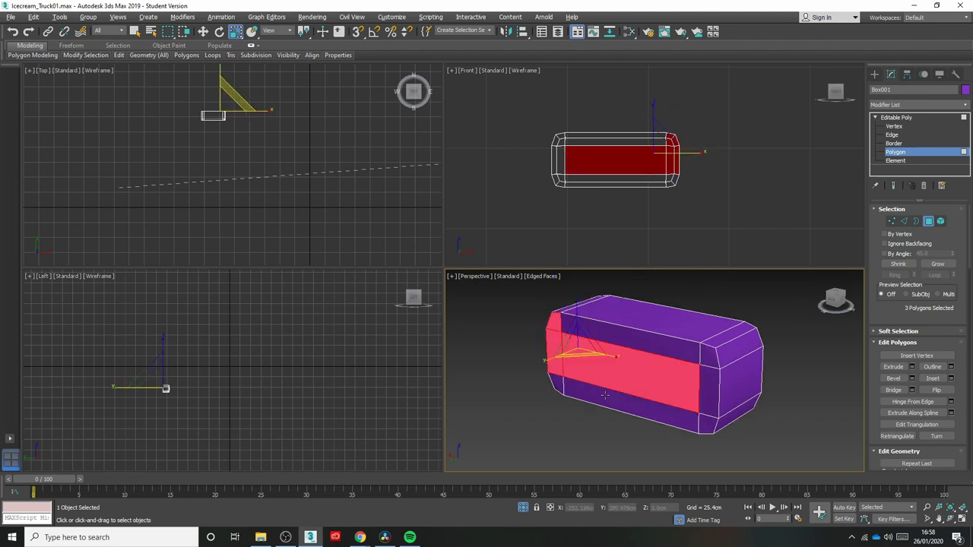
pyautogui.keyDown('ctrl'); pyautogui.click(631, 341); pyautogui.keyUp('ctrl')
pyautogui.press('w')
pyautogui.scroll(-10, 951, 261)
pyautogui.scroll(1, 951, 243)
pyautogui.click(951, 226)
pyautogui.click(658, 406)
pyautogui.moveTo(600, 384); pyautogui.dragTo(594, 387)
pyautogui.click(834, 321)
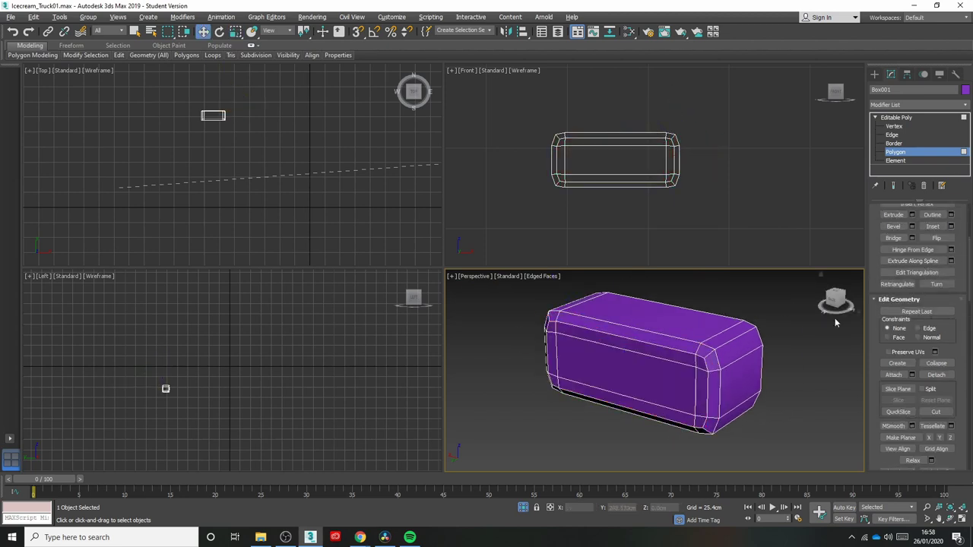
# - Extrude the housing's lower corner polygons diagonally into a mounting arm and move its base vertices apart to widen the joint
pyautogui.keyDown('alt'); pyautogui.moveTo(685, 426); pyautogui.dragTo(748, 373, button='middle'); pyautogui.keyUp('alt')
pyautogui.keyDown('alt'); pyautogui.moveTo(557, 366); pyautogui.dragTo(616, 361, button='middle'); pyautogui.keyUp('alt')
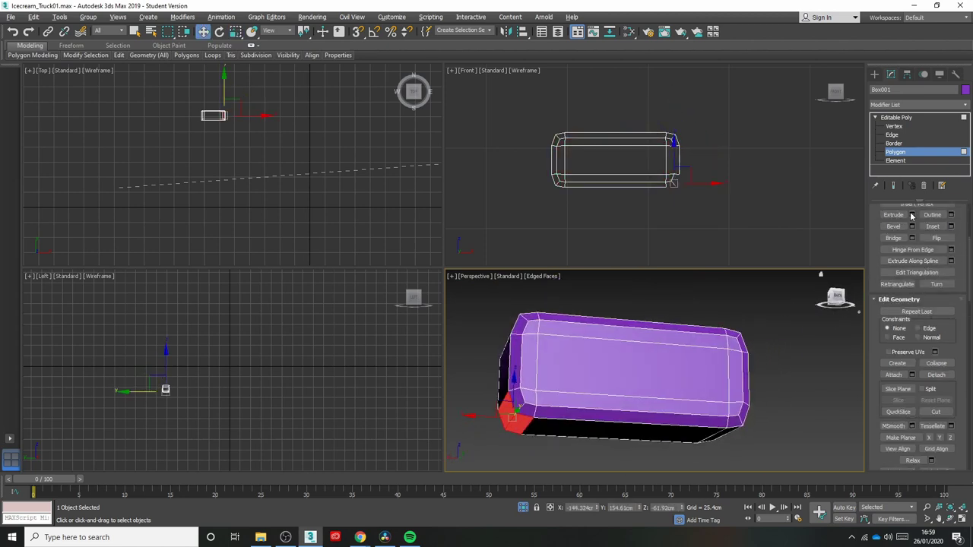
pyautogui.click(894, 126)
pyautogui.scroll(5, 682, 180)
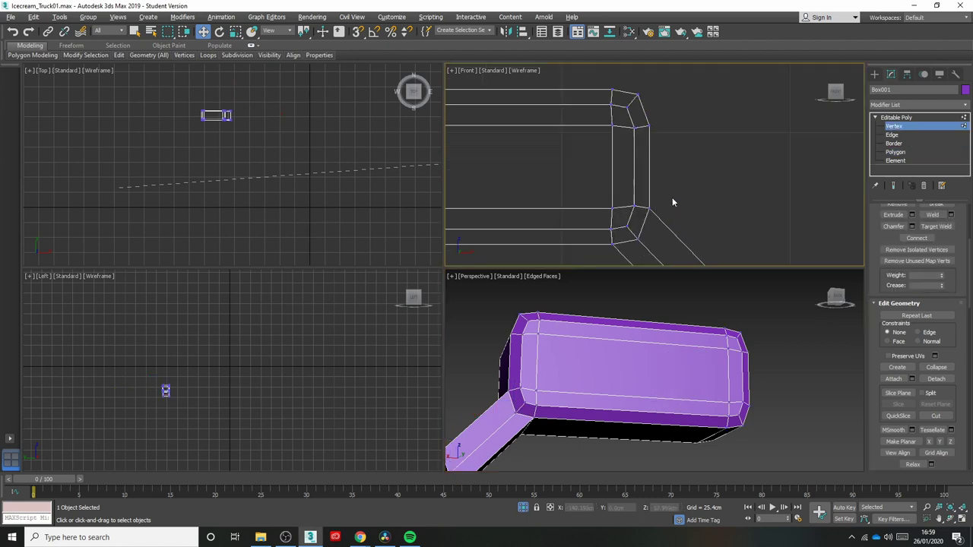
pyautogui.moveTo(677, 195); pyautogui.dragTo(665, 122)
pyautogui.moveTo(644, 229); pyautogui.dragTo(660, 204, button='middle')
pyautogui.moveTo(660, 204); pyautogui.dragTo(641, 179)
pyautogui.click(672, 205)
pyautogui.scroll(-2, 687, 108)
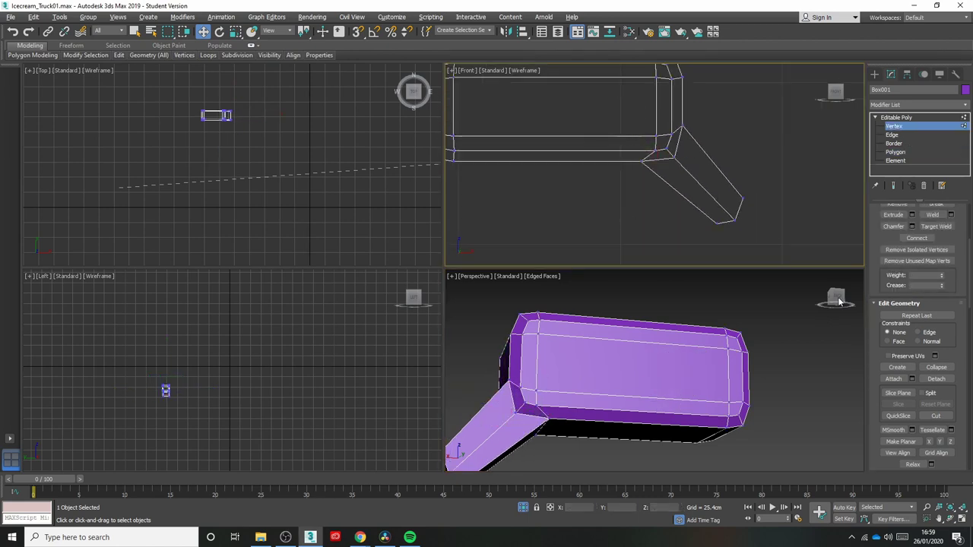
# - Move the edges at the mounting arm's end inward to taper it, and delete the end polygon
pyautogui.click(837, 298)
pyautogui.click(892, 135)
pyautogui.moveTo(615, 445); pyautogui.dragTo(625, 381, button='middle')
pyautogui.scroll(2, 625, 382)
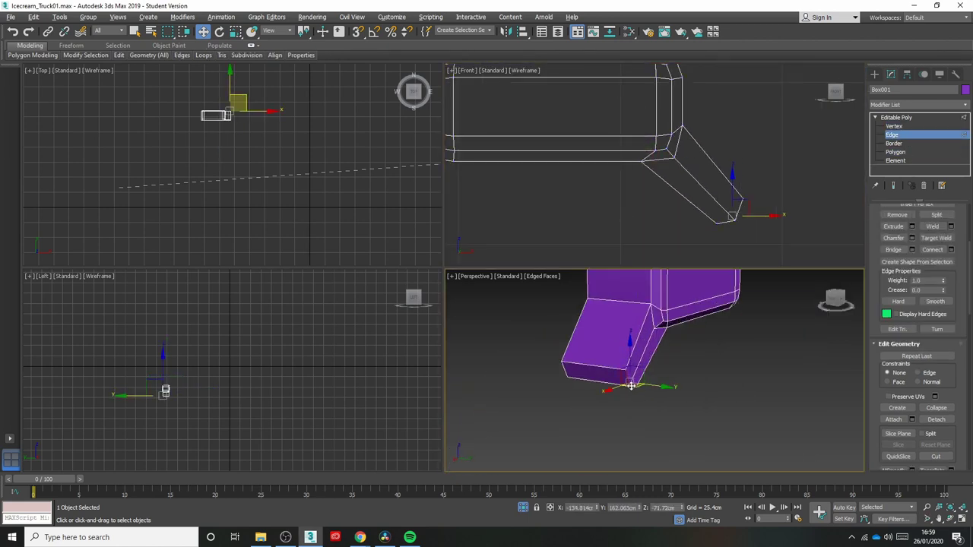
pyautogui.keyDown('alt'); pyautogui.moveTo(736, 372); pyautogui.dragTo(591, 372, button='middle'); pyautogui.keyUp('alt')
pyautogui.press('4')
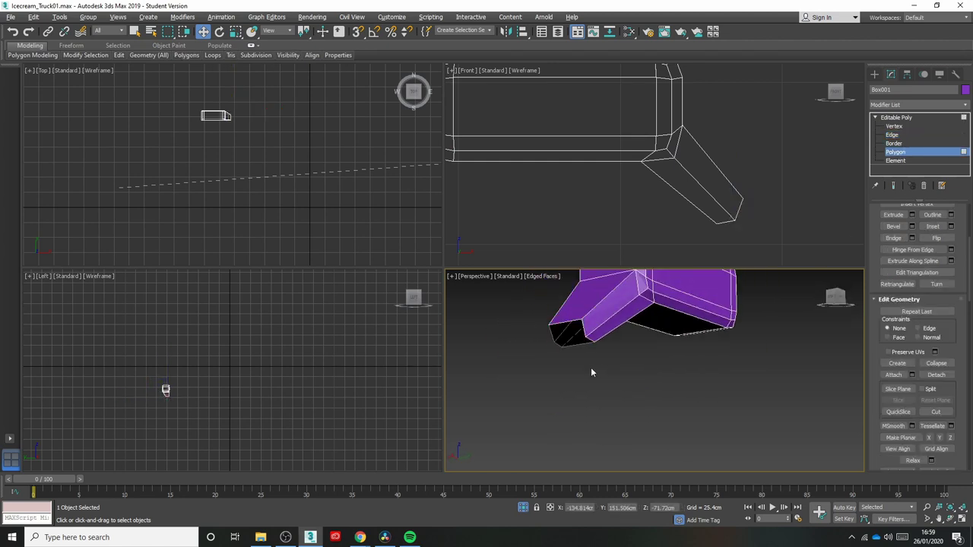
# - Unhide all objects to see the wing mirror against the truck's cab
pyautogui.moveTo(840, 303); pyautogui.dragTo(869, 303)
pyautogui.moveTo(638, 372); pyautogui.dragTo(669, 409, button='middle')
pyautogui.rightClick(596, 308)
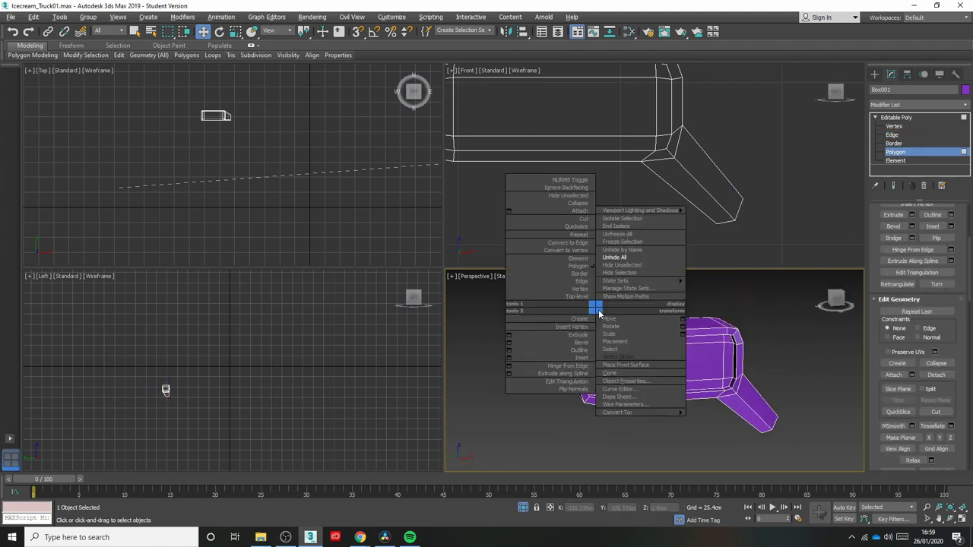
pyautogui.click(624, 260)
pyautogui.scroll(-8, 684, 384)
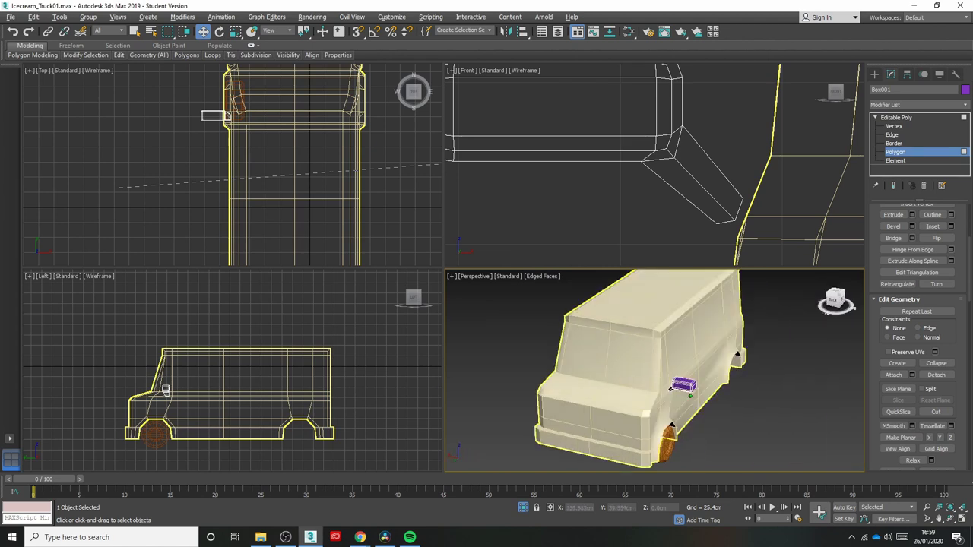
pyautogui.scroll(3, 684, 384)
pyautogui.scroll(5, 688, 388)
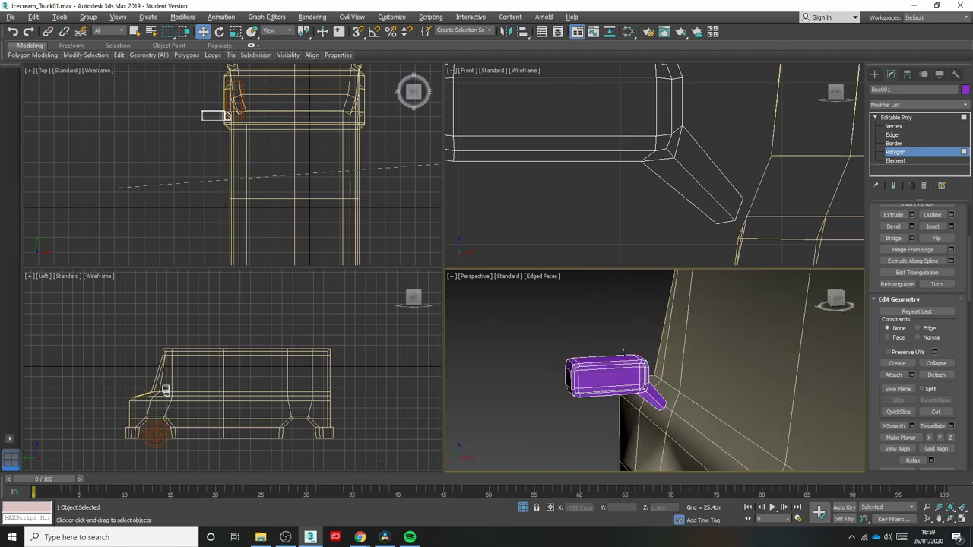
# - Move the whole wing mirror about 6 cm along X so that its arm meets the cab
pyautogui.click(893, 120)
pyautogui.scroll(3, 669, 424)
pyautogui.moveTo(599, 342); pyautogui.dragTo(619, 345)
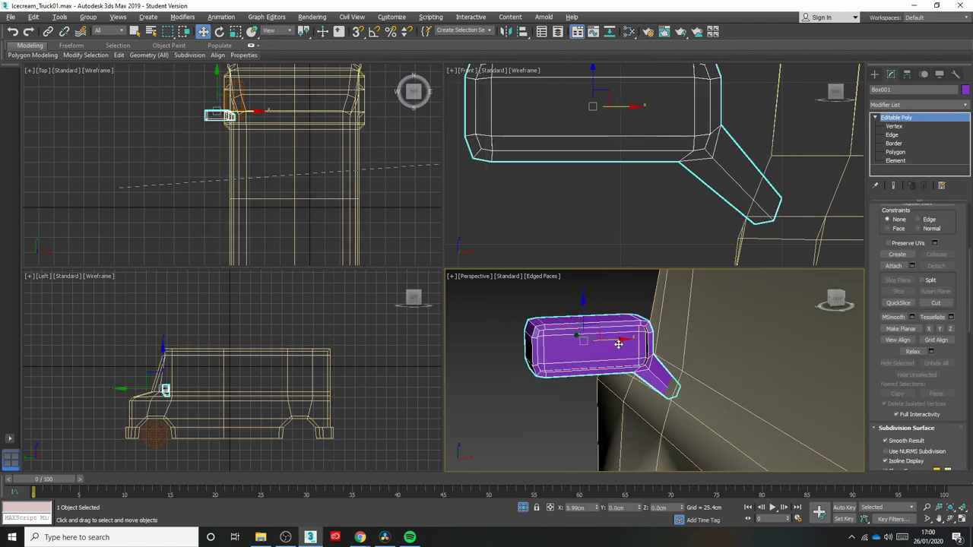
# - Rotate the wing mirror about 9 degrees around Z to angle it on the cab, and deselect it
pyautogui.scroll(-10, 619, 344)
pyautogui.press('e')
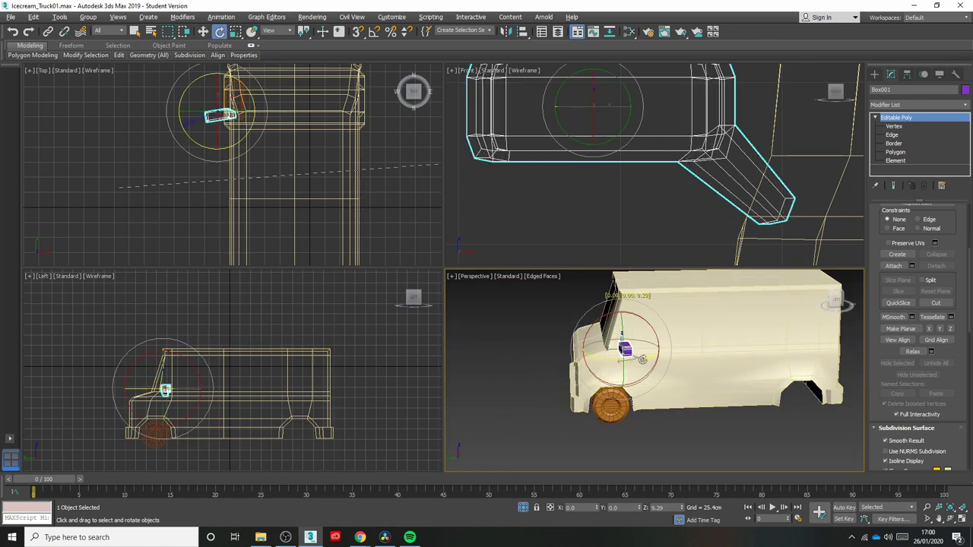
pyautogui.click(672, 419)
pyautogui.moveTo(672, 419)
pyautogui.keyDown('alt'); pyautogui.mouseDown(button='middle')
pyautogui.moveTo(656, 350)
pyautogui.moveTo(695, 388)
pyautogui.moveTo(674, 415)
pyautogui.mouseUp(button='middle'); pyautogui.keyUp('alt')
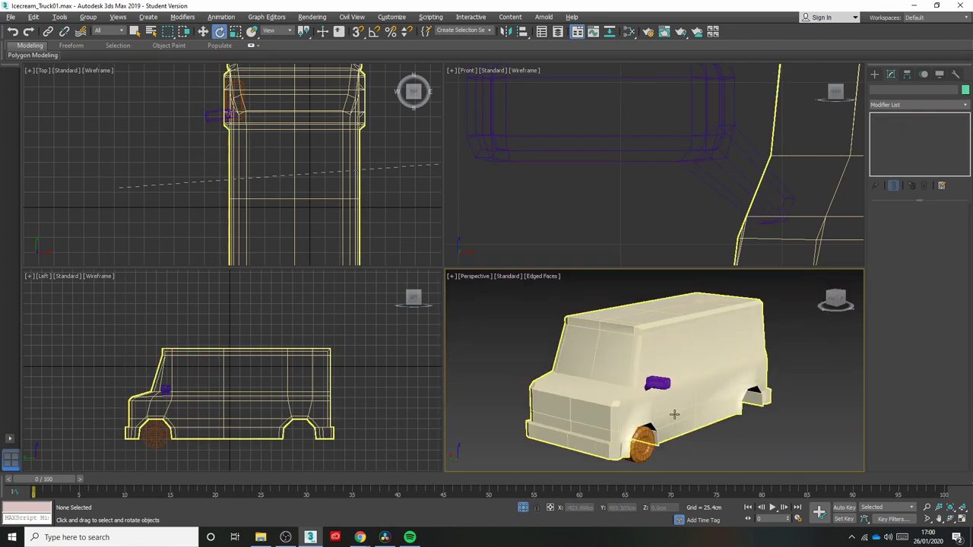
pyautogui.moveTo(836, 298); pyautogui.dragTo(841, 299)
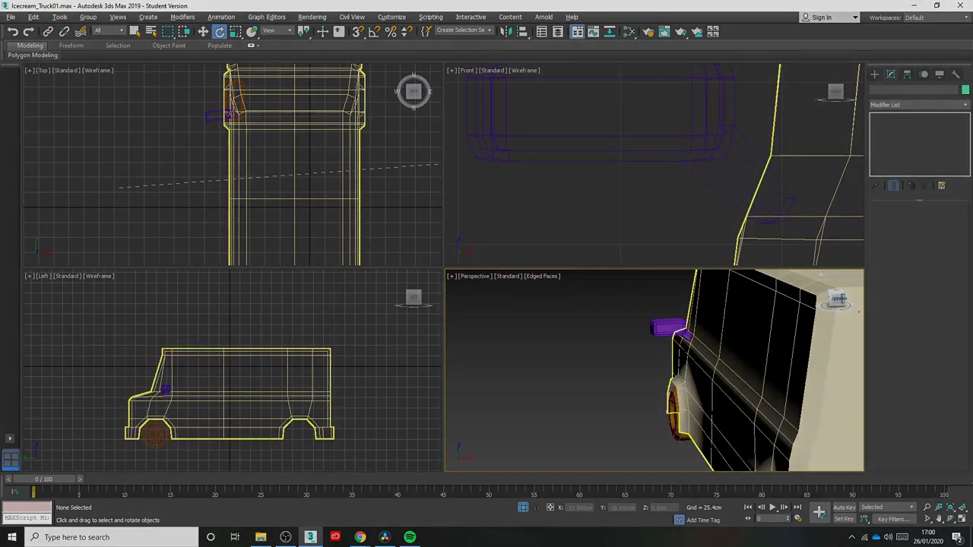
pyautogui.keyDown('alt'); pyautogui.moveTo(657, 415); pyautogui.dragTo(664, 409, button='middle'); pyautogui.keyUp('alt')
pyautogui.keyDown('alt'); pyautogui.moveTo(664, 409); pyautogui.dragTo(666, 408, button='middle'); pyautogui.keyUp('alt')
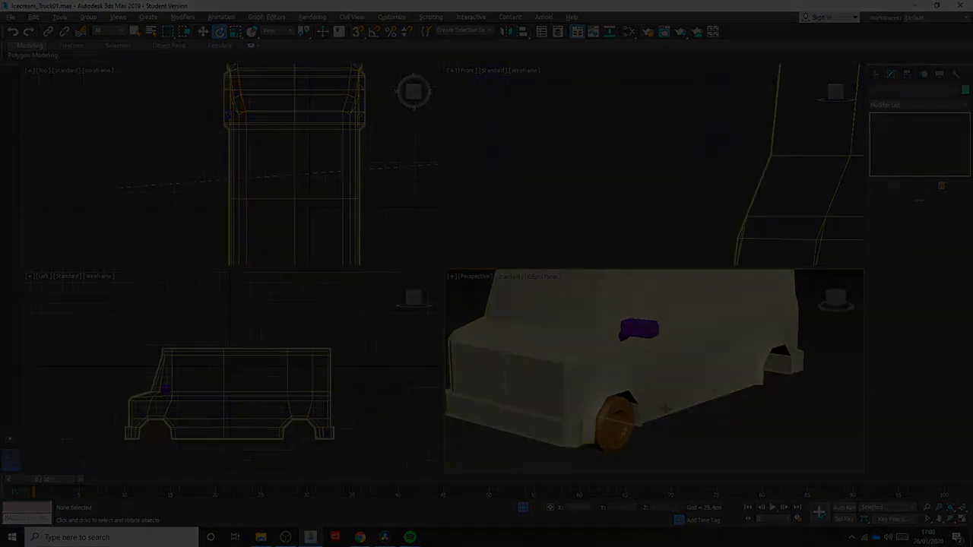